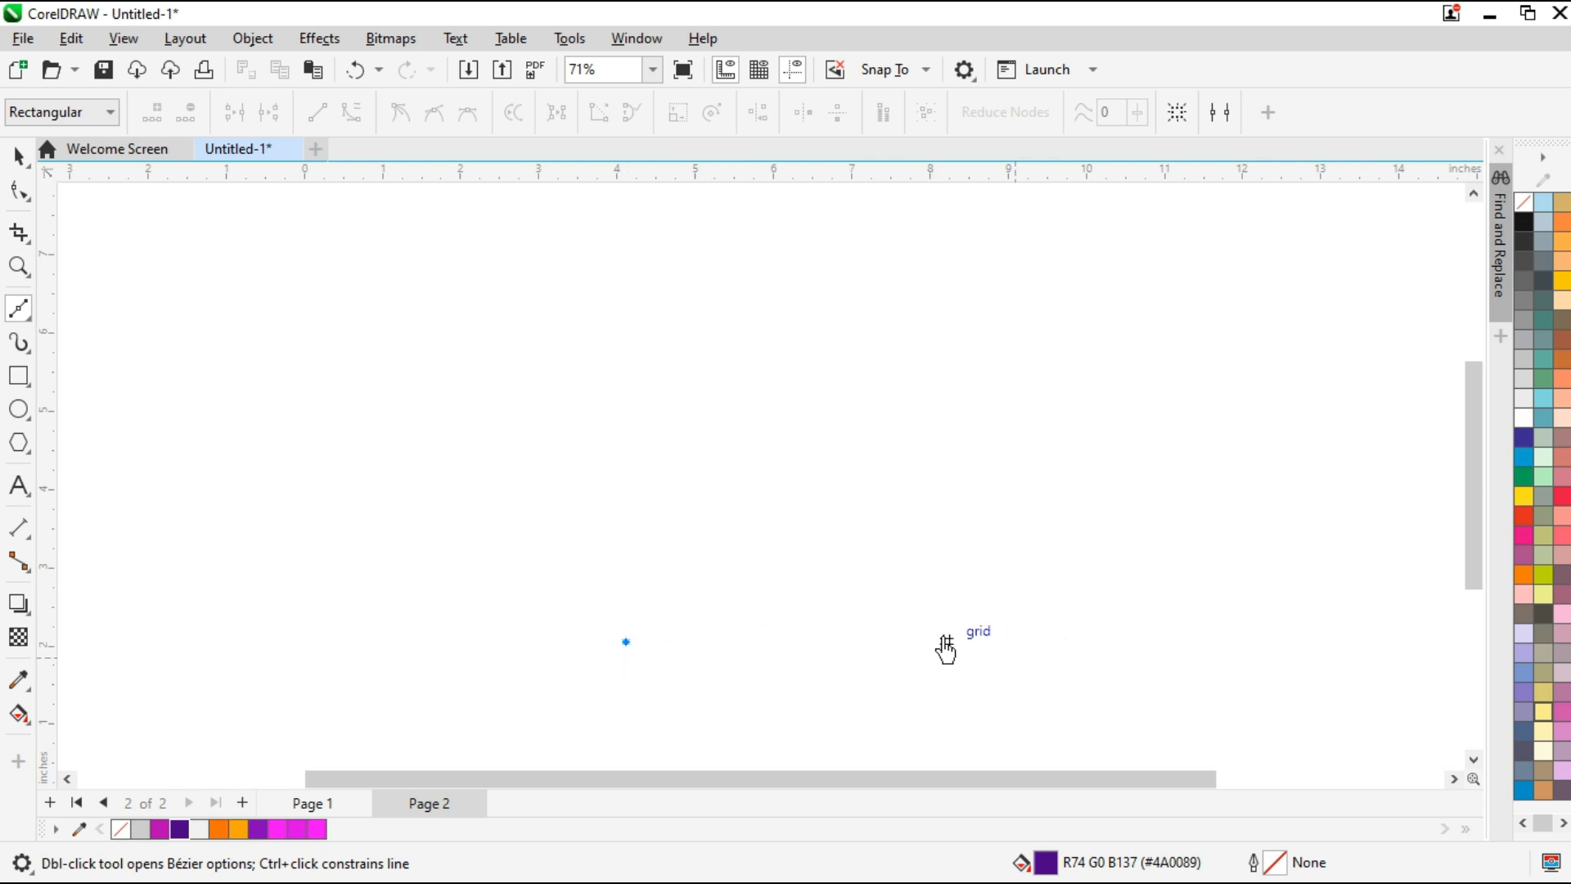
# - Draw a flat closed base triangle with the Bézier tool, about 4.15 in wide and 0.39 in high
pyautogui.click(953, 635)
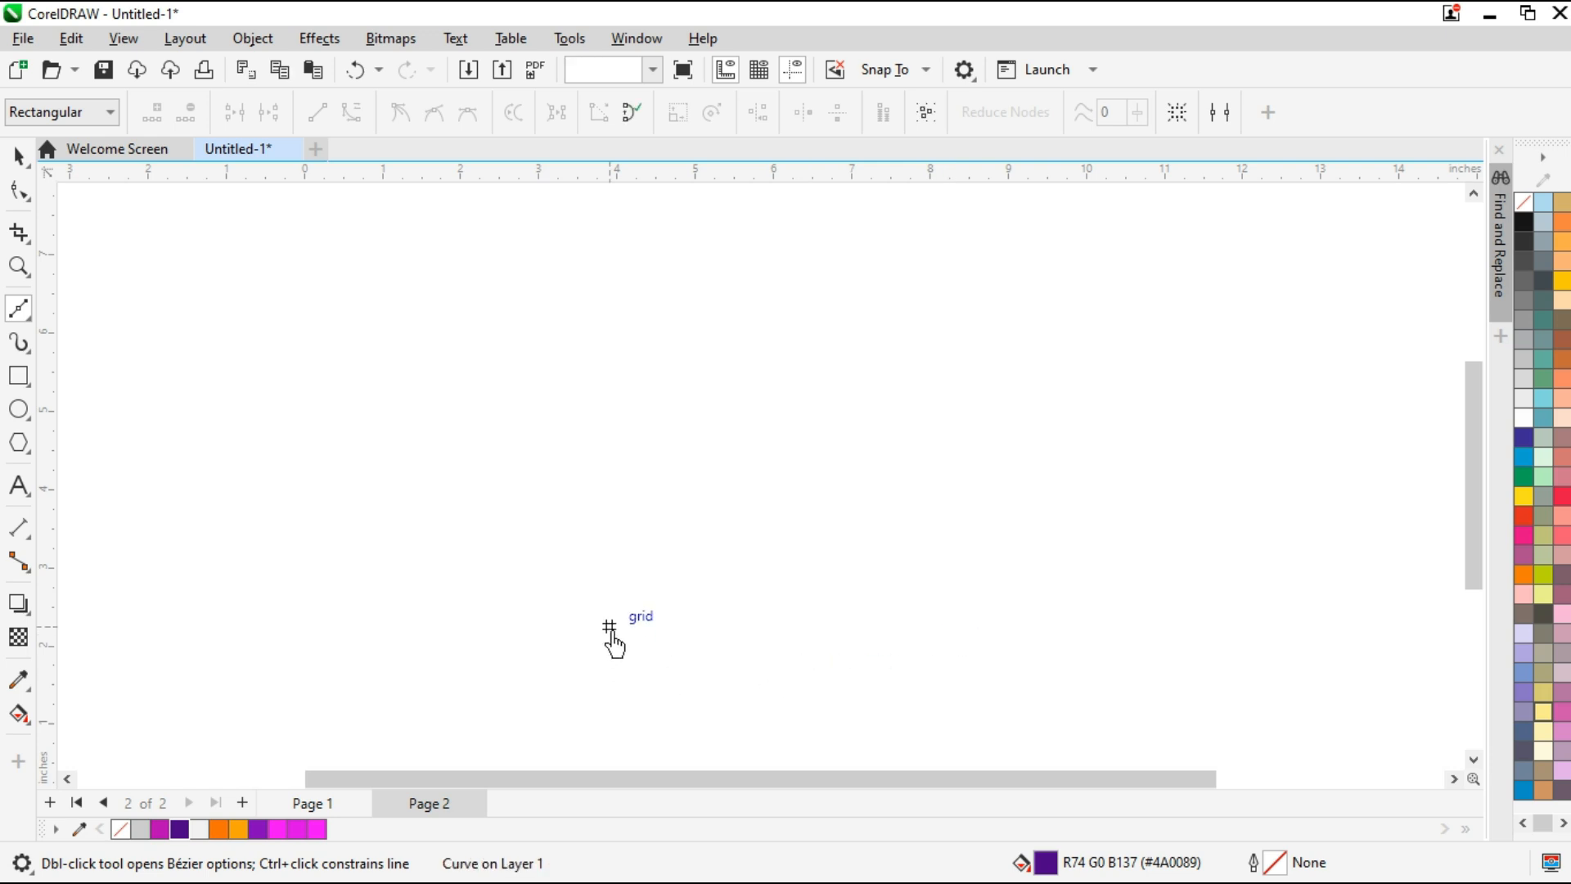
pyautogui.click(937, 627)
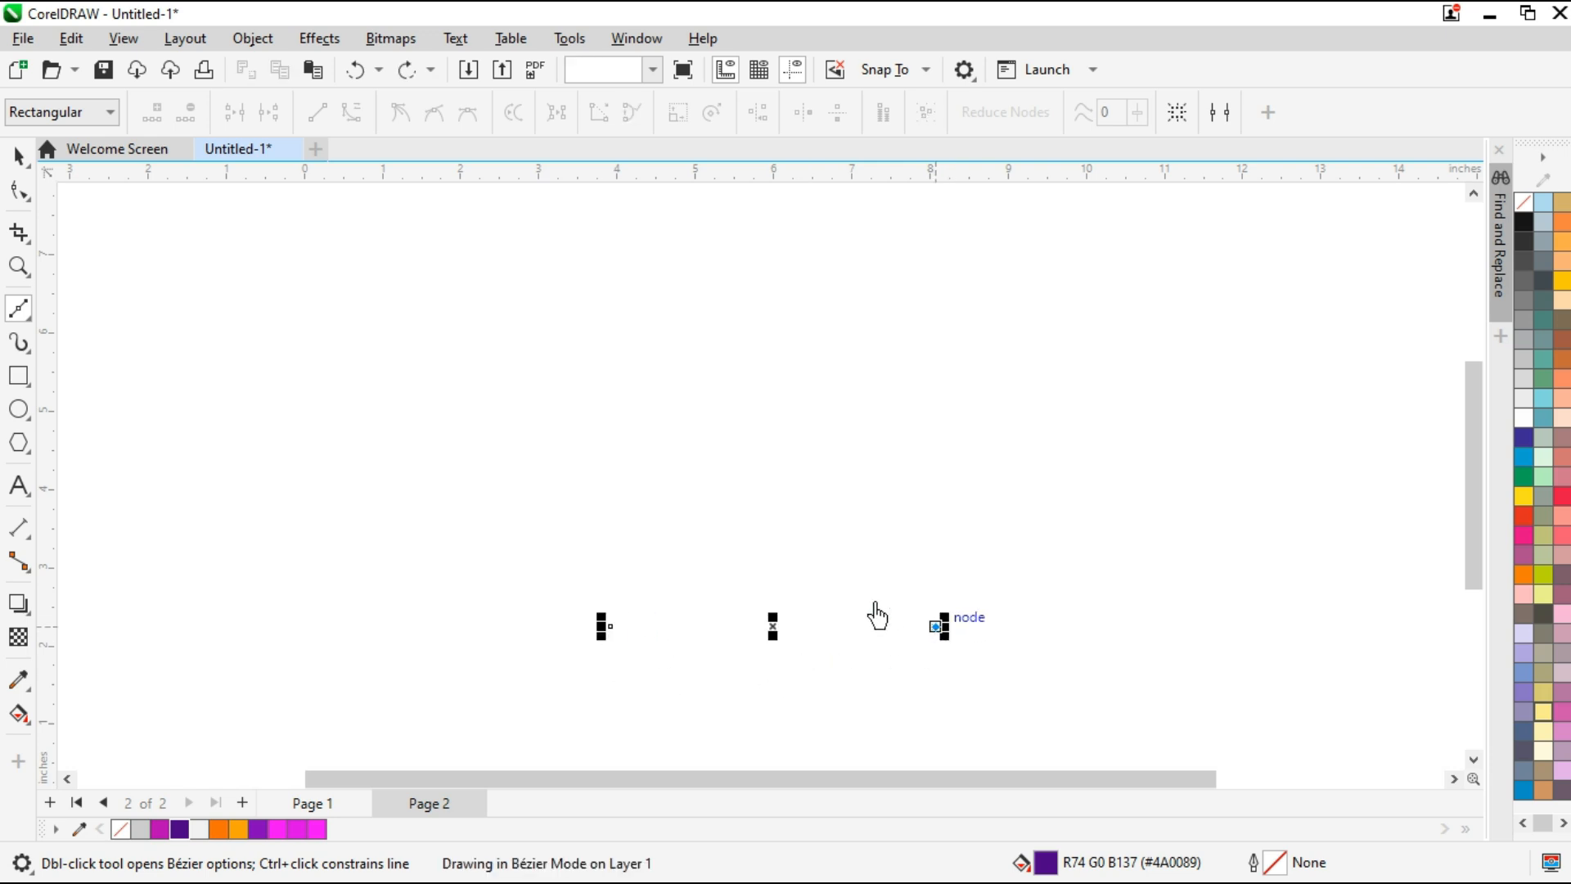
pyautogui.click(730, 597)
pyautogui.click(611, 626)
pyautogui.press('space')
pyautogui.press('space')
pyautogui.click(1524, 203)
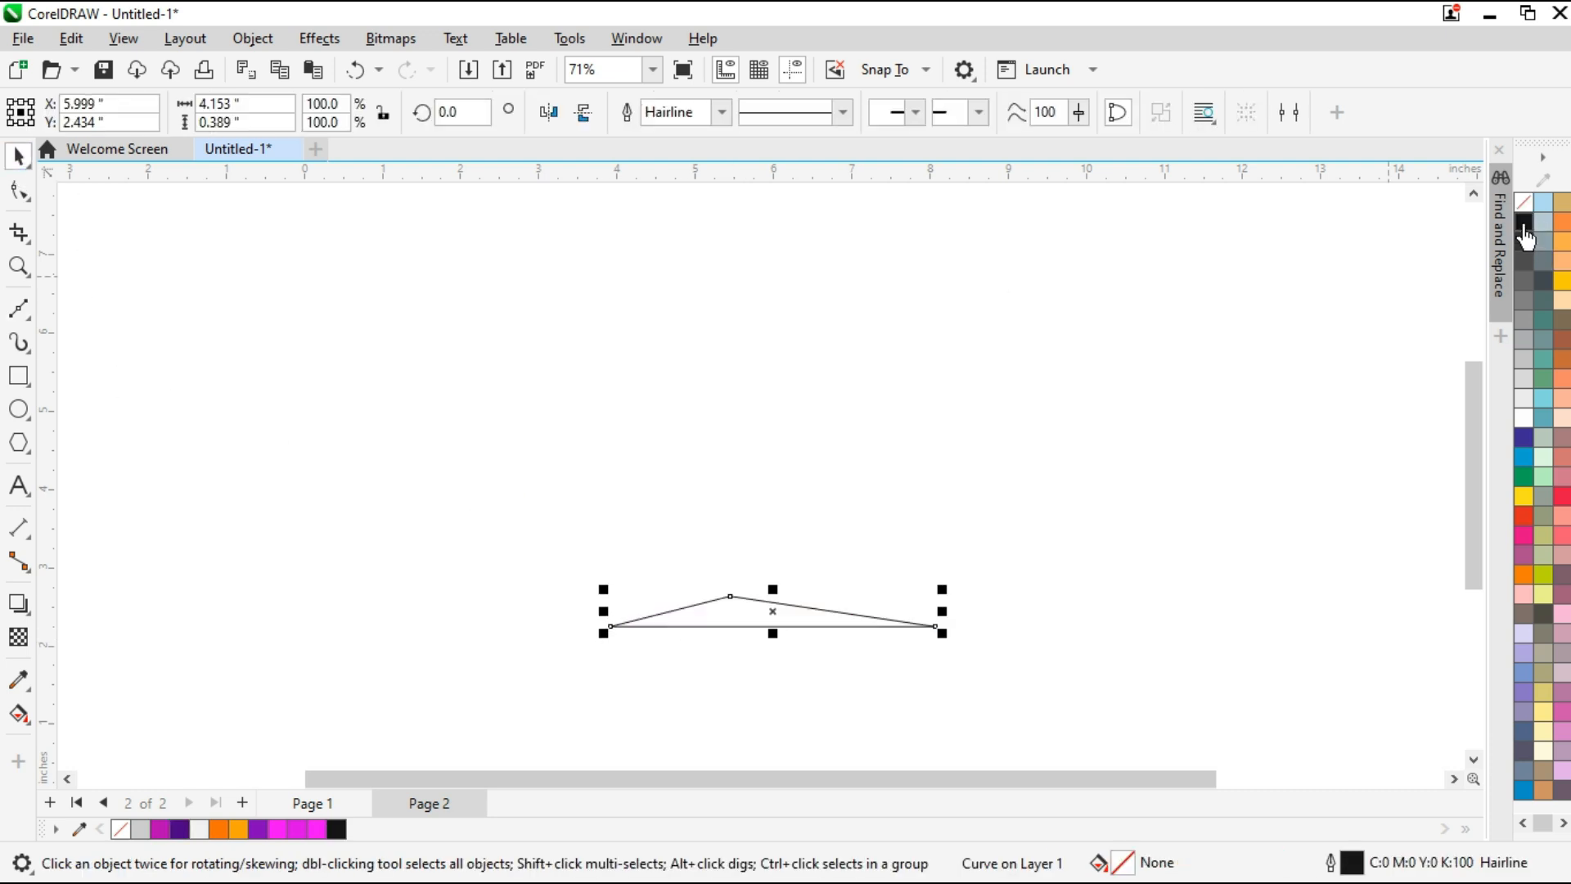
# - Draw a tall closed triangle from the base's left corner to a central apex and down to the base's upper node
pyautogui.hotkey('ctrl', 'c')
pyautogui.hotkey('ctrl', 'v')
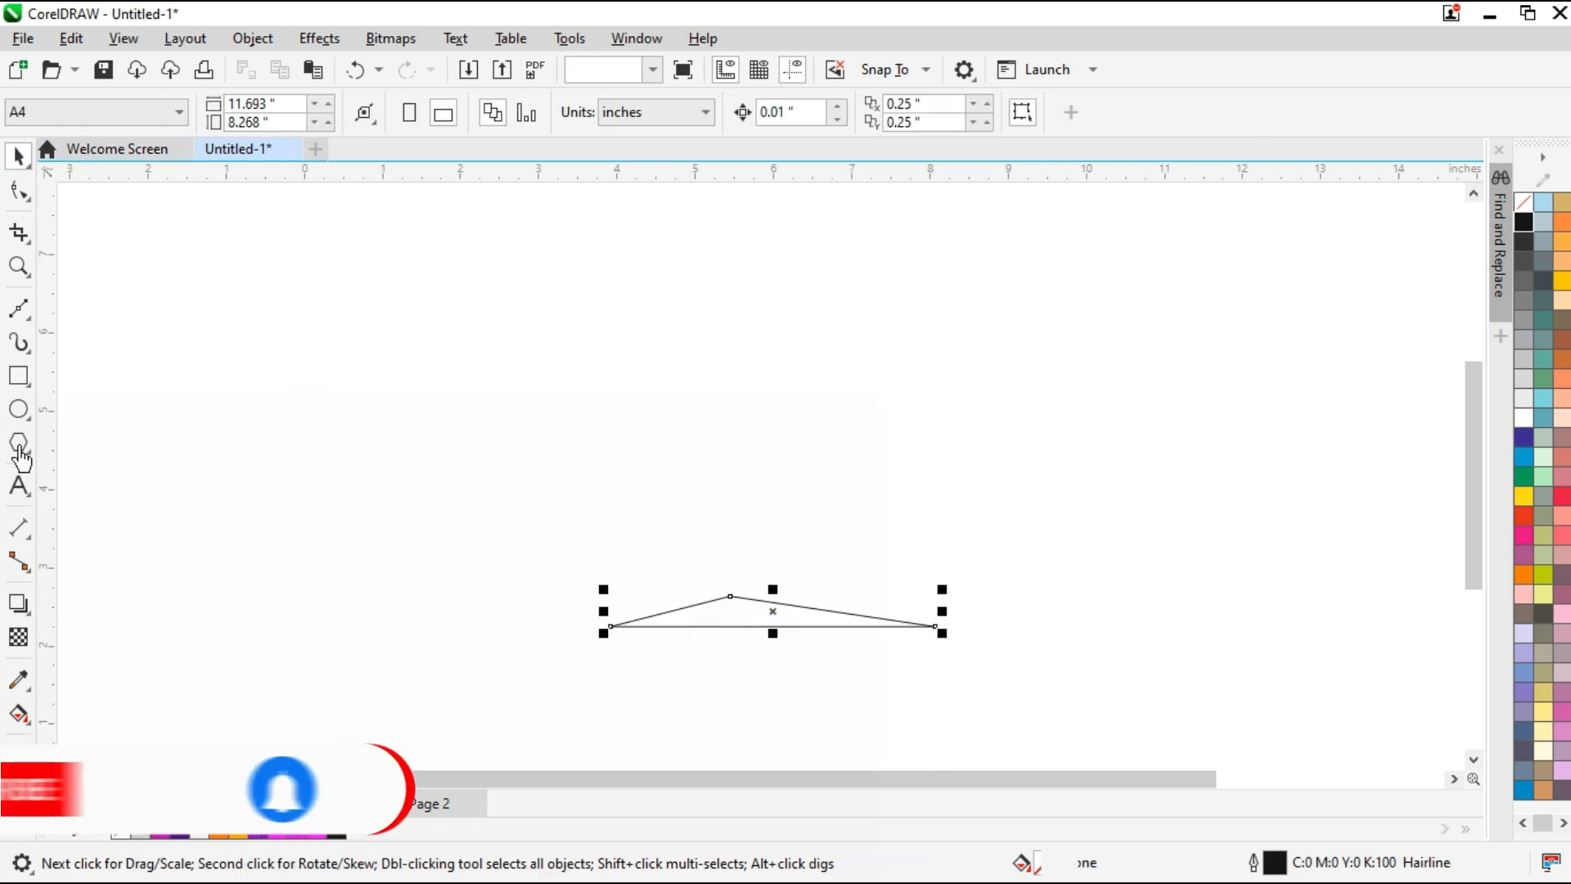
pyautogui.press('space')
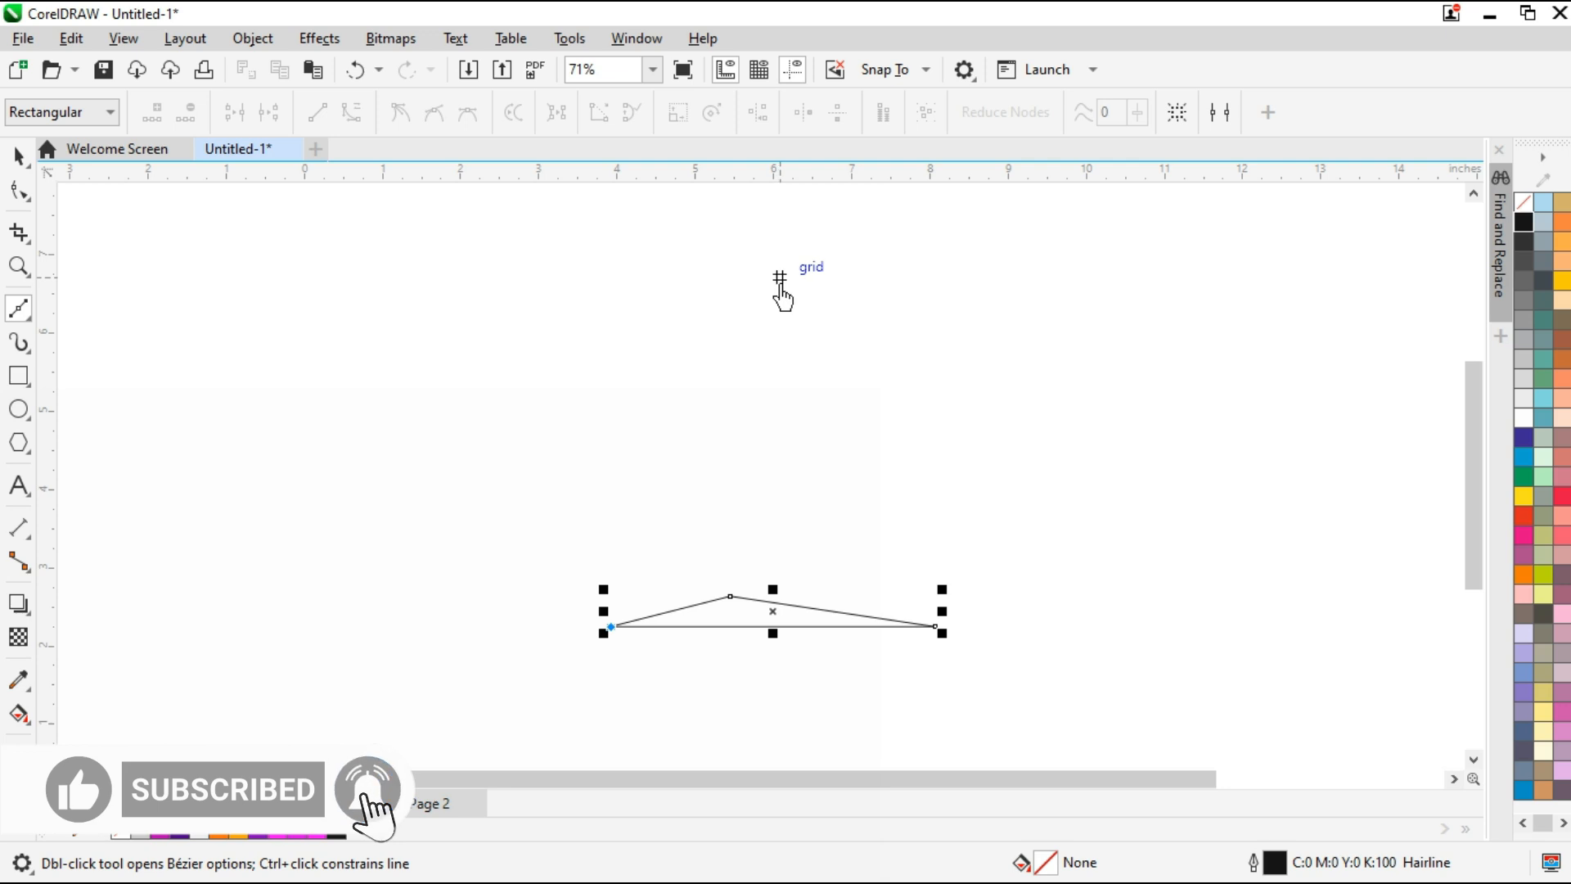
pyautogui.click(780, 279)
pyautogui.click(731, 597)
pyautogui.click(610, 627)
pyautogui.click(20, 160)
pyautogui.click(128, 233)
# - Draw a four-sided band from the base's right corner to the apex, down the middle edge and back along the base
pyautogui.click(20, 311)
pyautogui.click(935, 626)
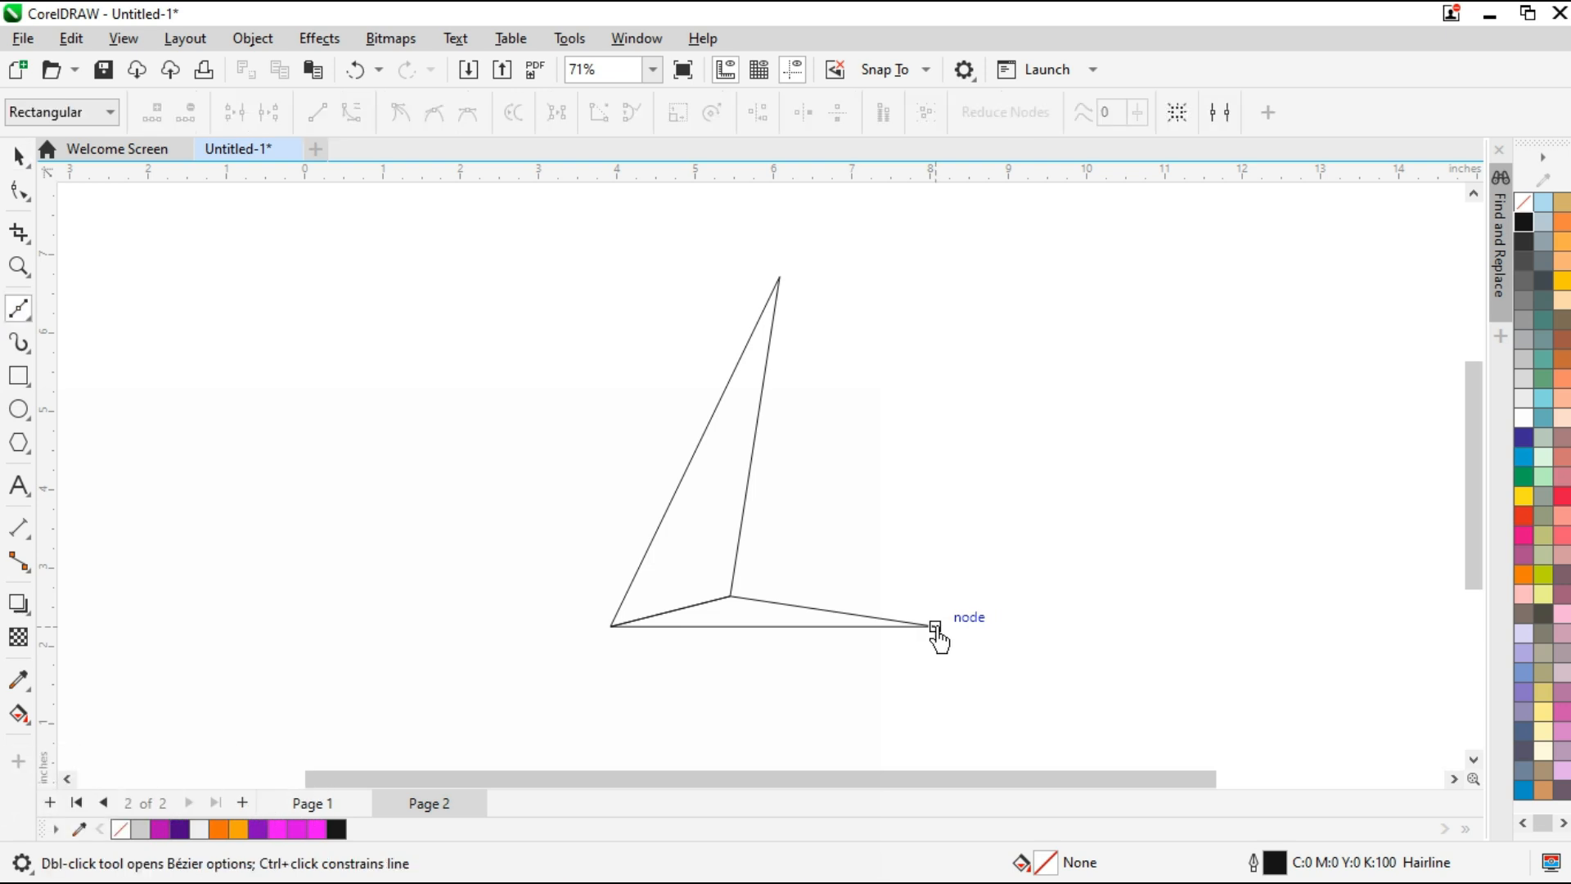
pyautogui.click(779, 279)
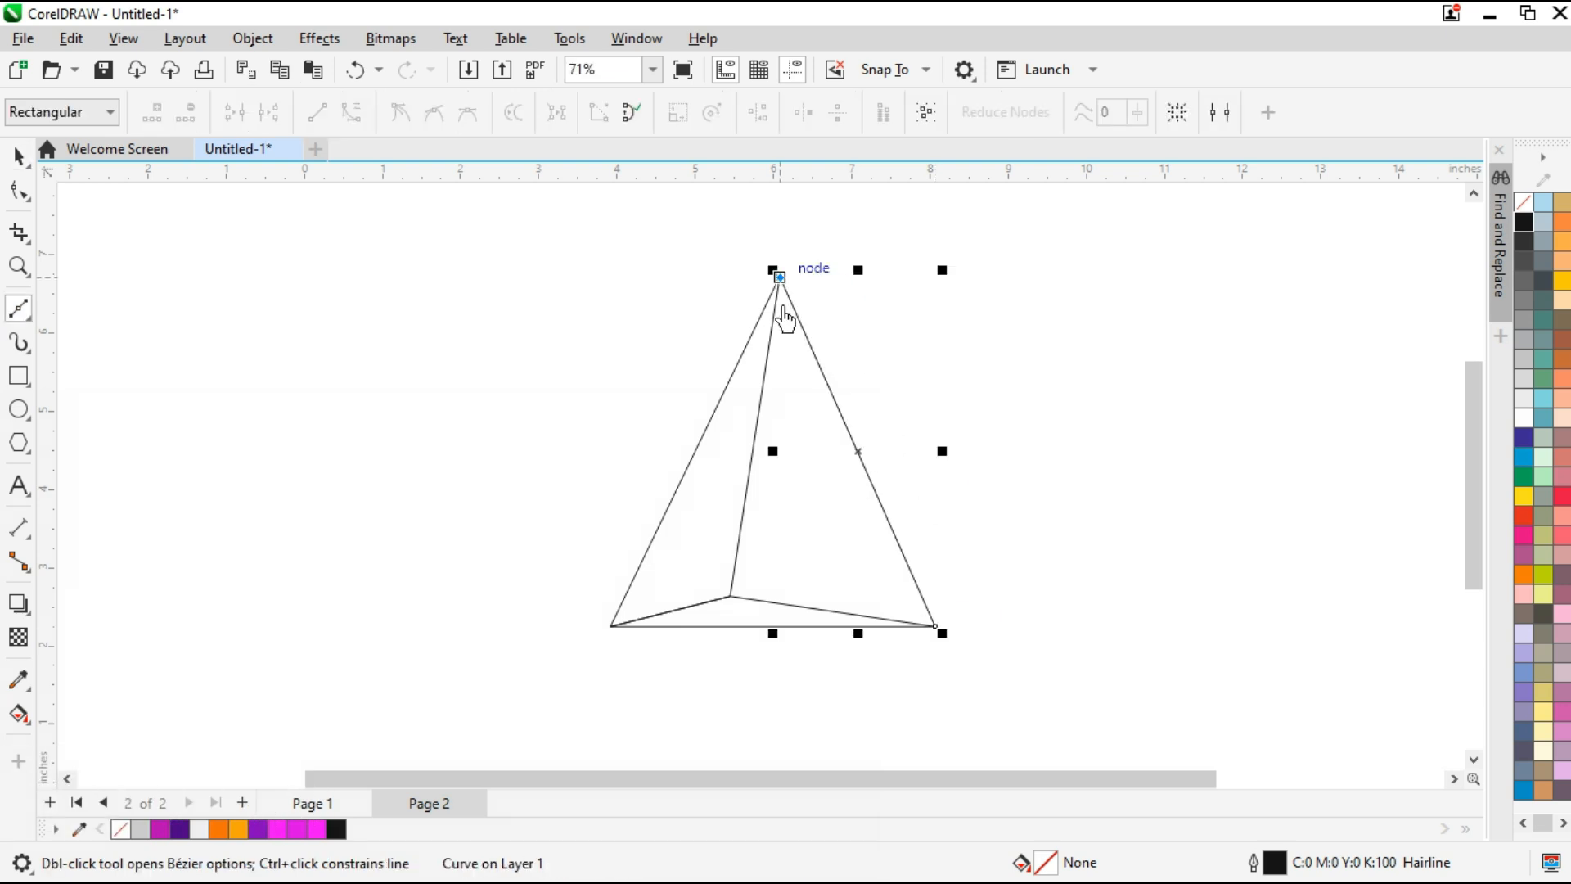
pyautogui.click(872, 619)
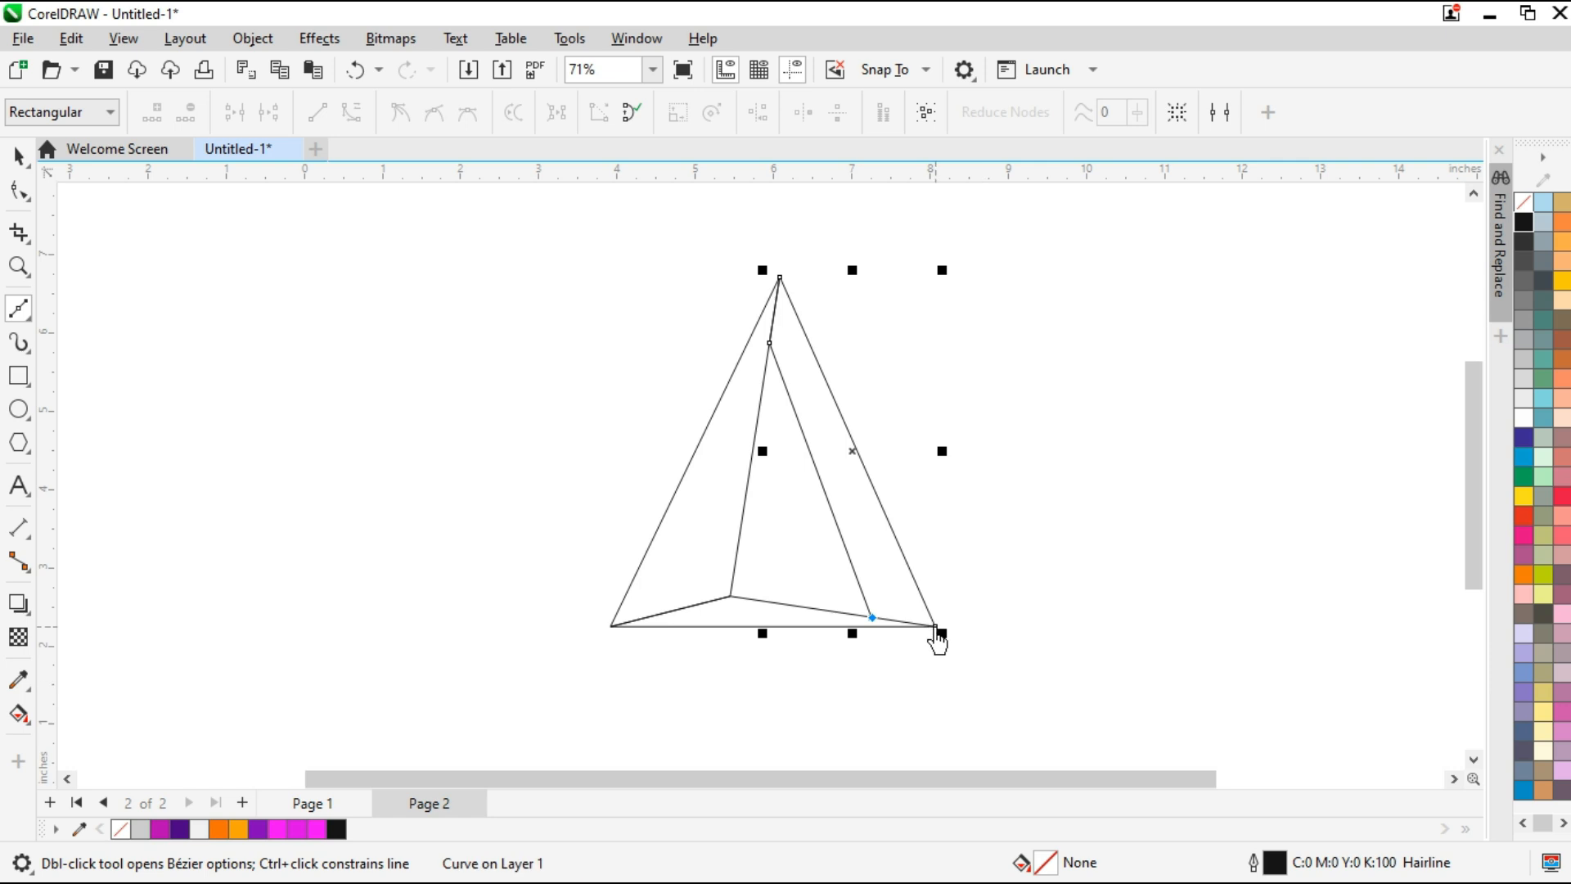
# - Move the right band's upper inner node slightly down along the middle edge
pyautogui.click(20, 194)
pyautogui.click(672, 338)
pyautogui.click(27, 199)
pyautogui.click(734, 326)
pyautogui.press('Delete')
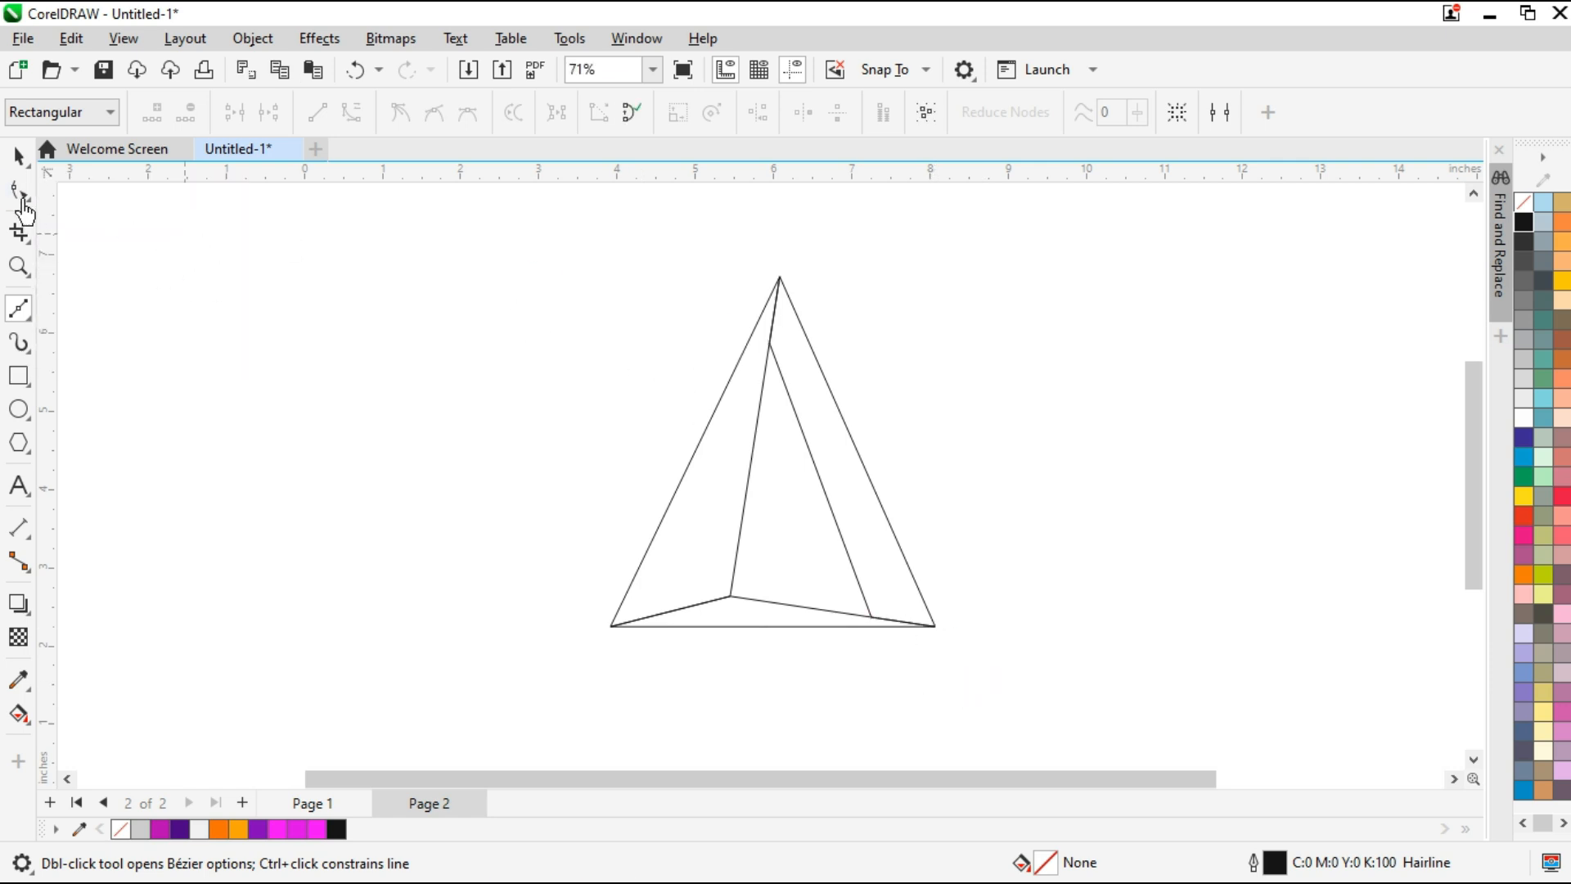
pyautogui.click(776, 384)
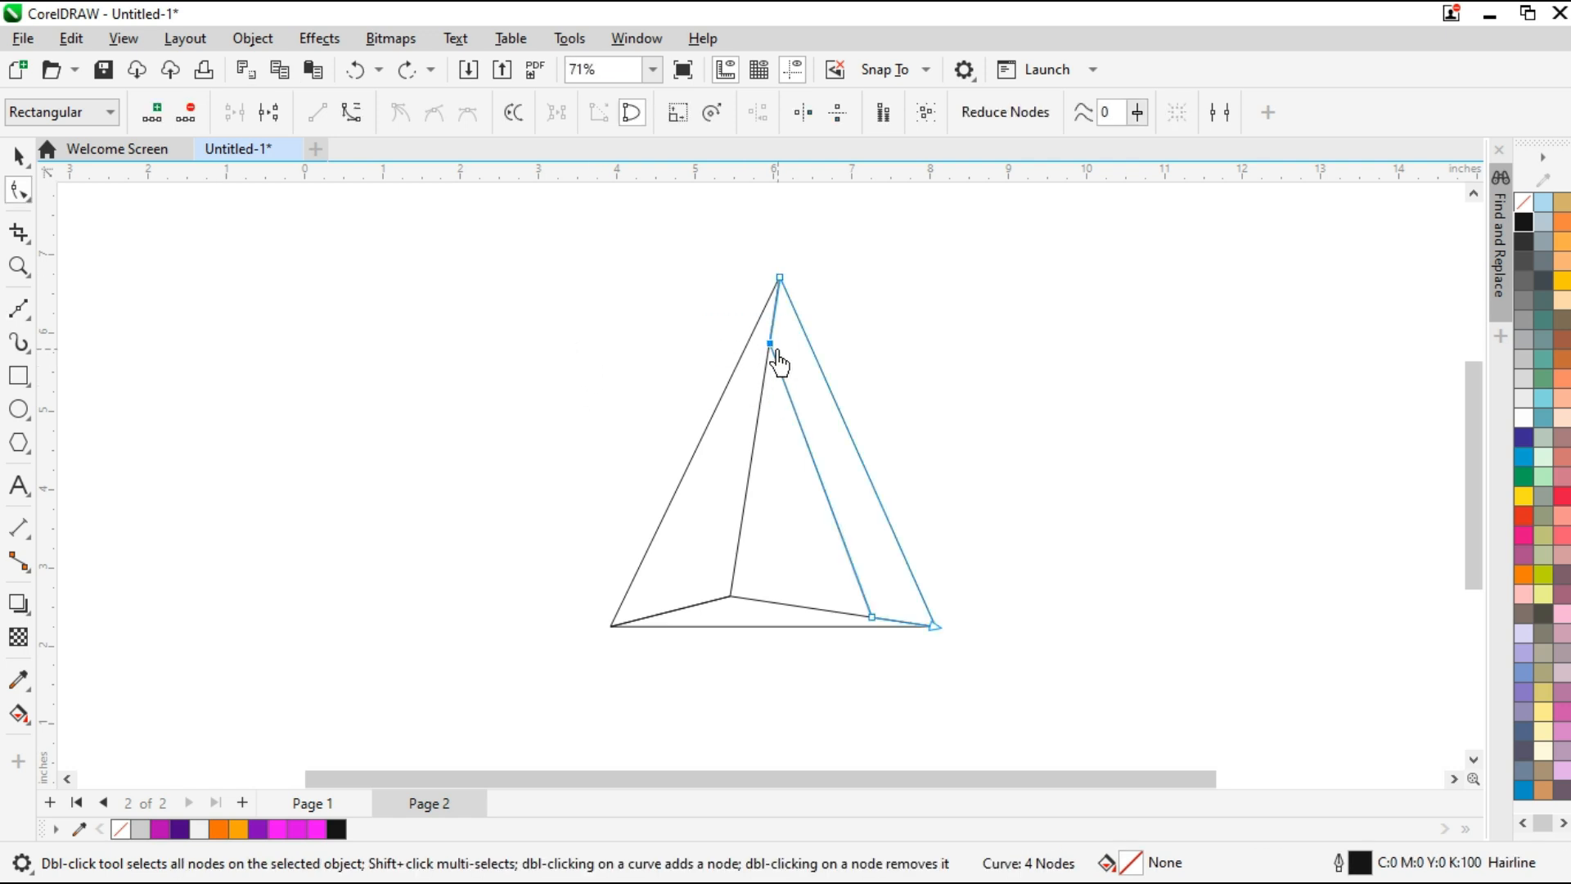
pyautogui.moveTo(773, 354); pyautogui.dragTo(771, 368)
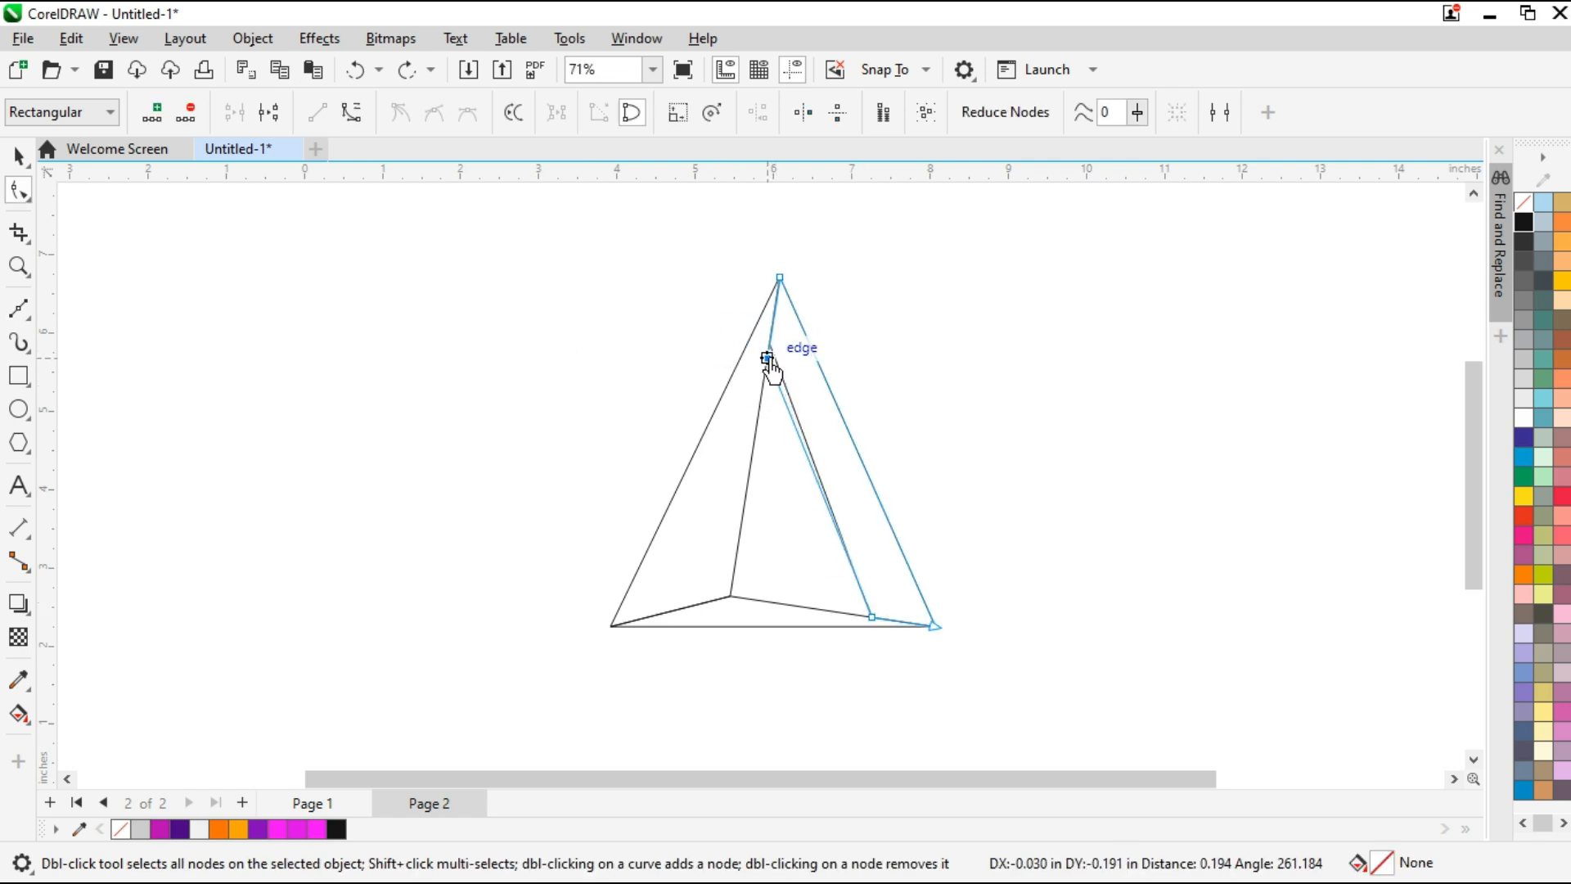
# - Convert the base triangle's segments to curves and bow its bottom edge and upper right edge upward
pyautogui.click(714, 622)
pyautogui.click(351, 112)
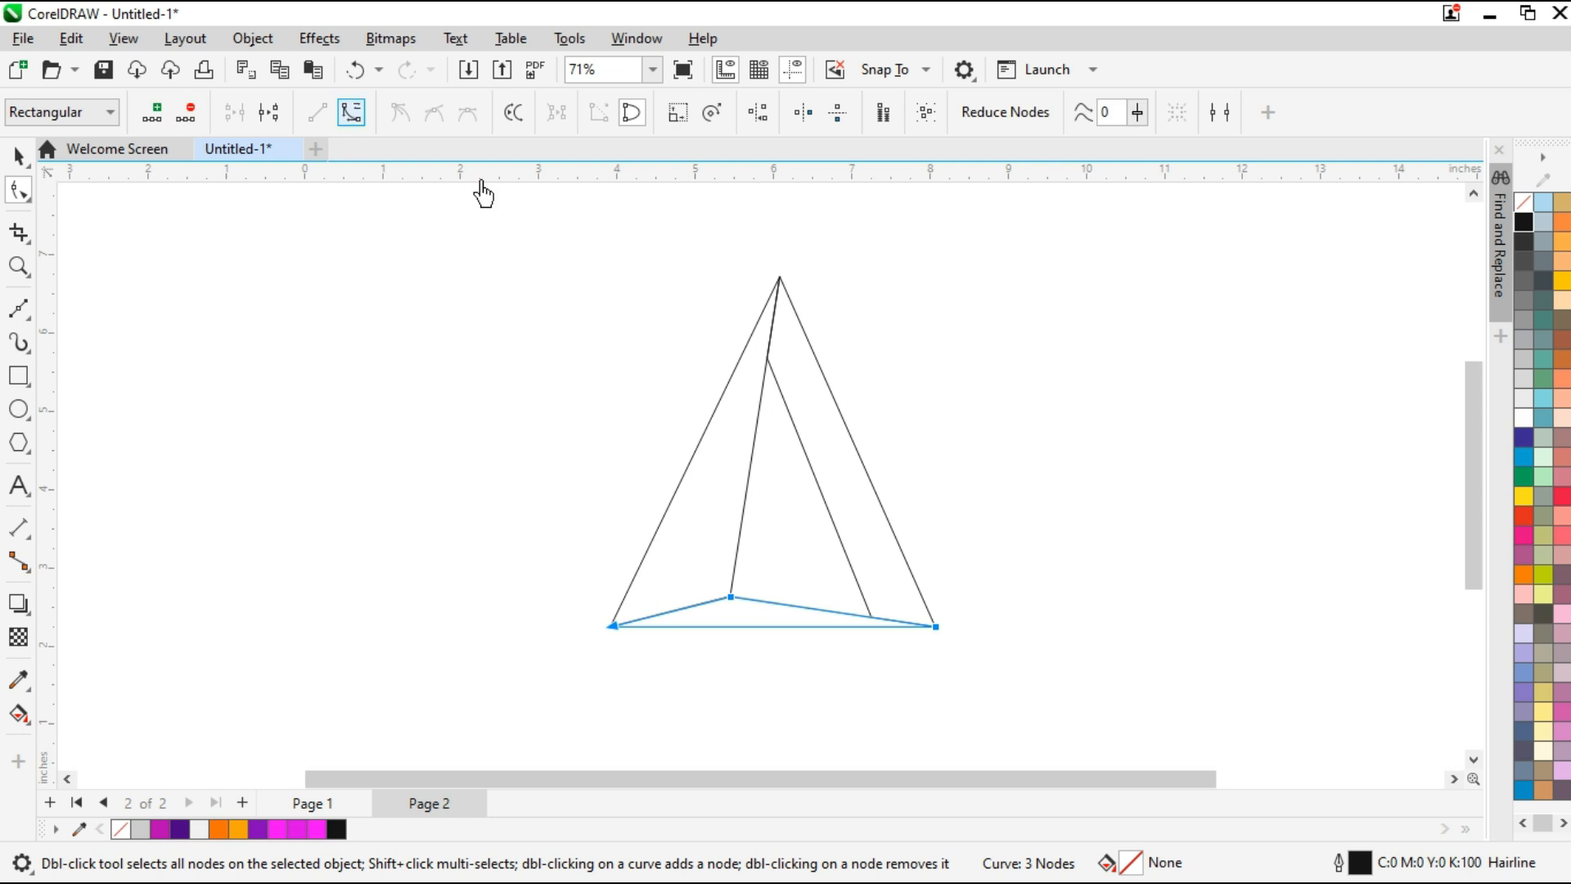
pyautogui.scroll(1, 956, 639)
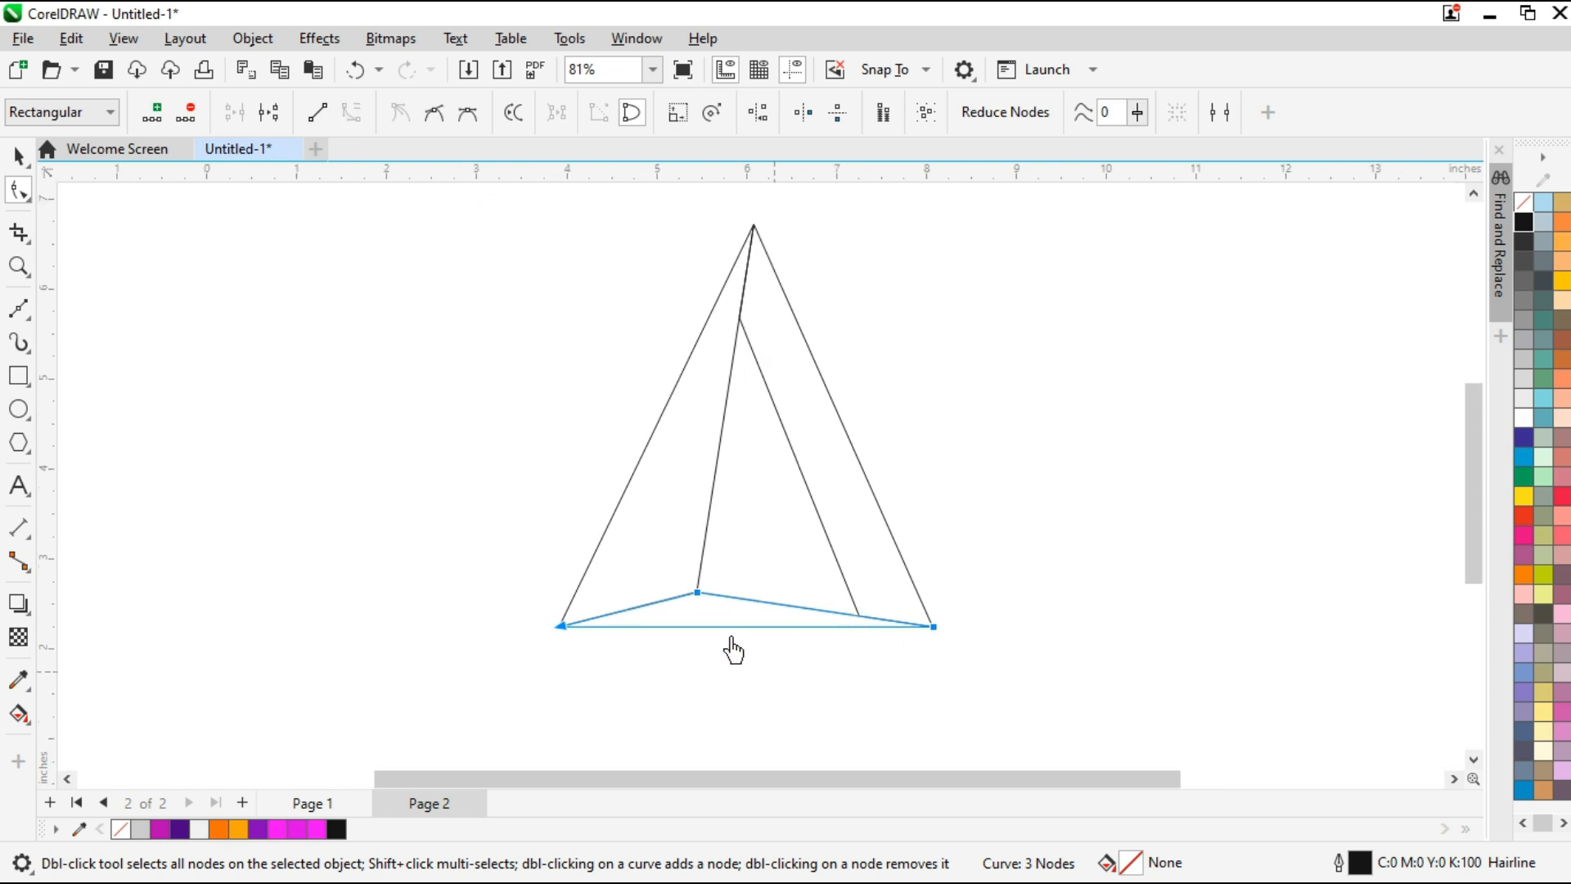
pyautogui.moveTo(721, 630); pyautogui.dragTo(748, 607)
pyautogui.scroll(2, 635, 657)
pyautogui.moveTo(656, 512); pyautogui.dragTo(749, 588)
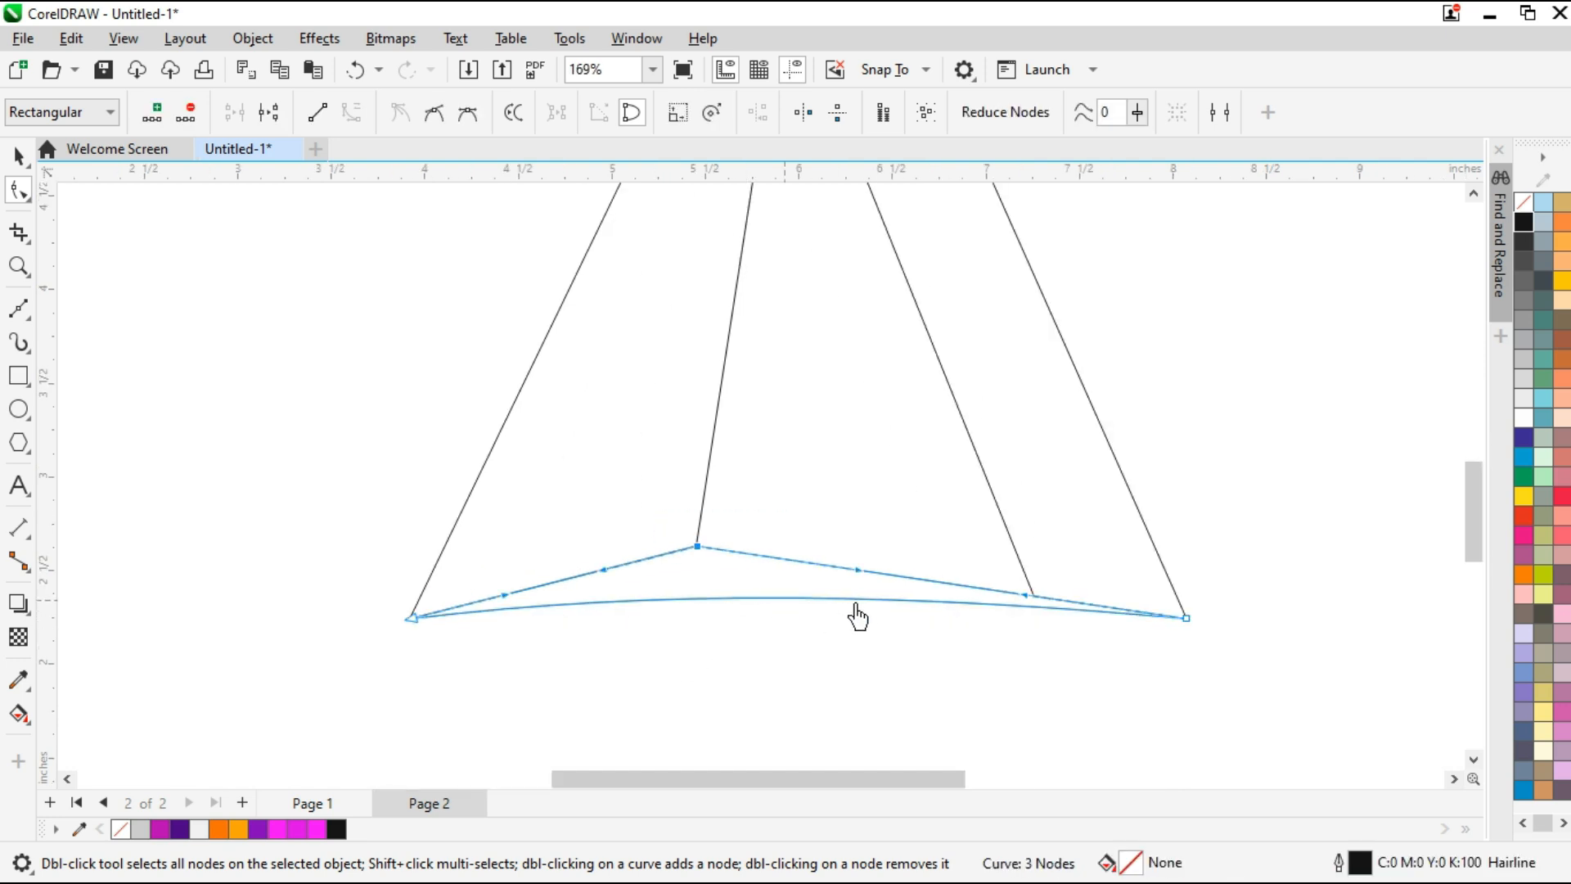
pyautogui.moveTo(876, 578); pyautogui.dragTo(882, 570)
# - Move the right band's lower inner node onto the base's curved upper edge and align its corner with the base's right corner
pyautogui.click(1154, 547)
pyautogui.moveTo(1293, 578); pyautogui.dragTo(1012, 687)
pyautogui.scroll(1, 1044, 611)
pyautogui.moveTo(1030, 592); pyautogui.dragTo(1027, 579)
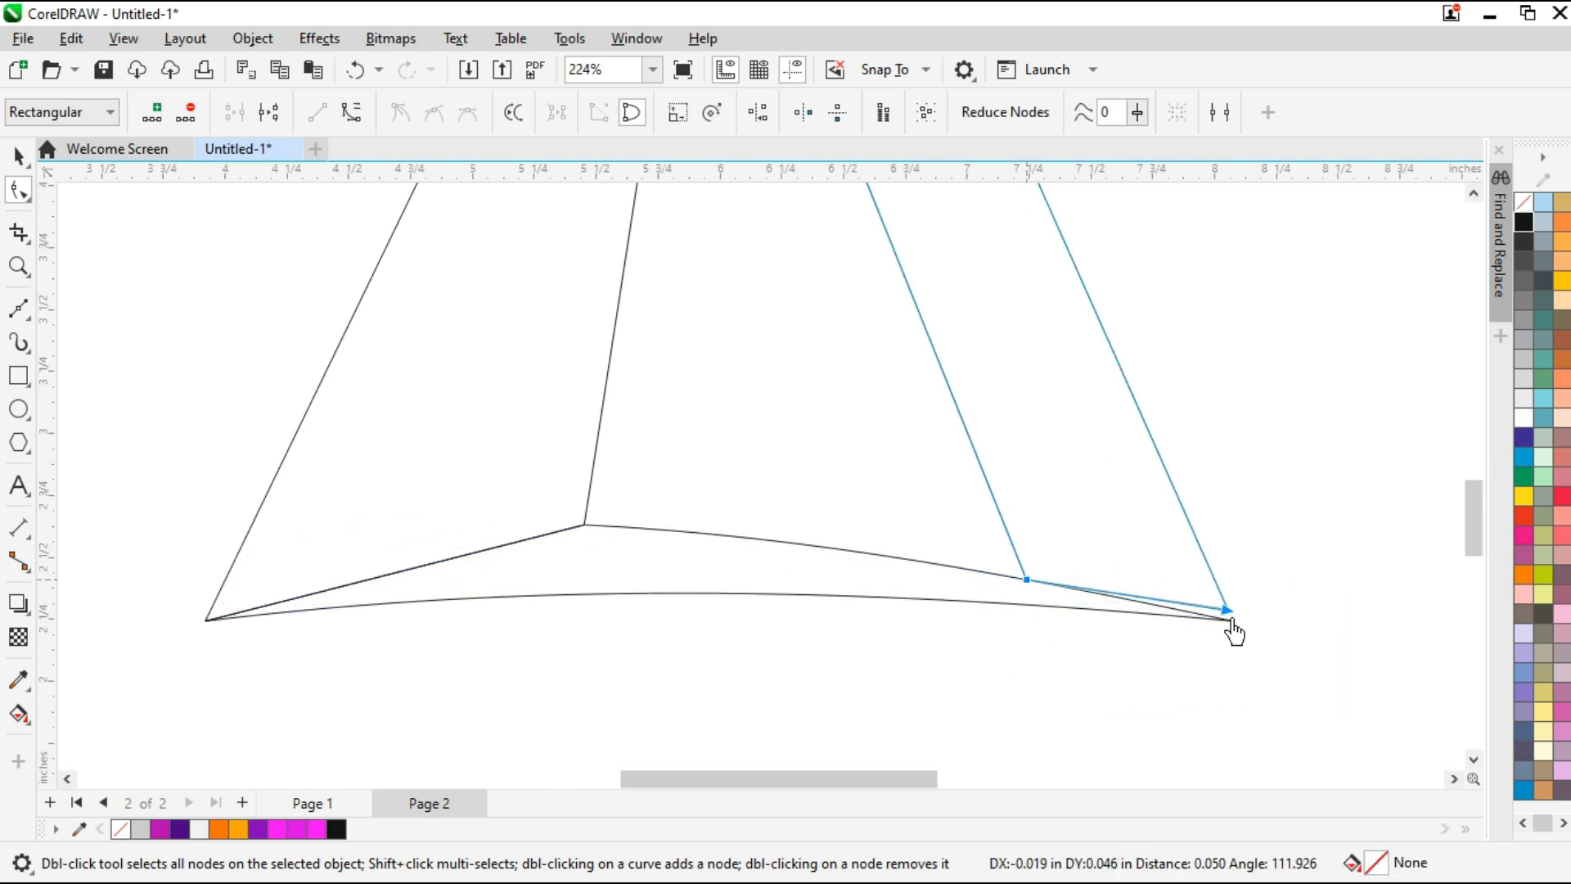
pyautogui.scroll(2, 1227, 638)
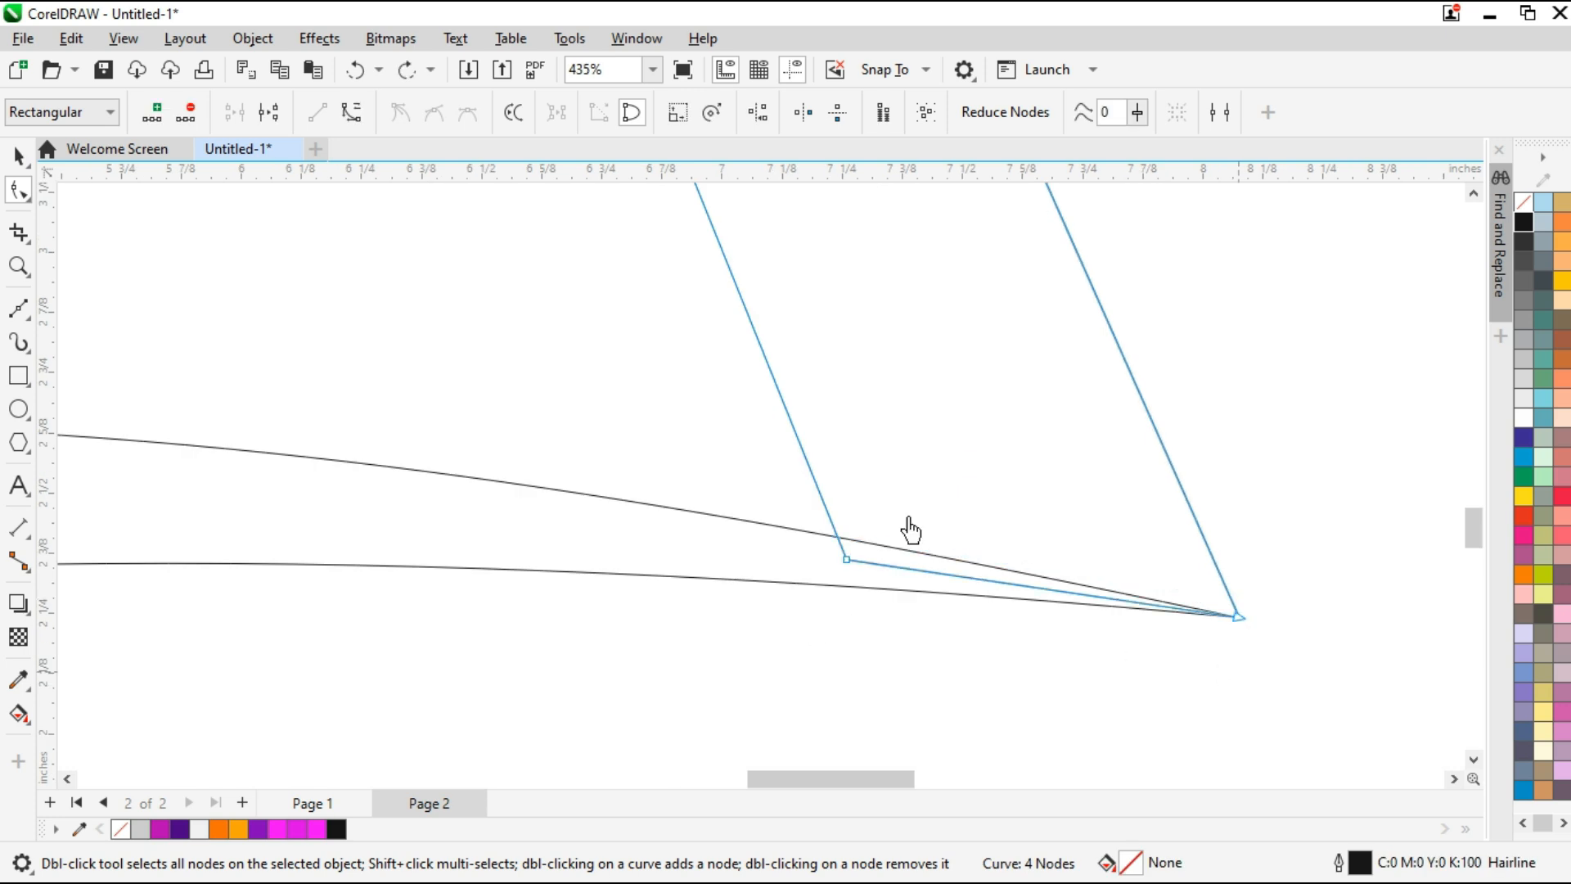
pyautogui.moveTo(847, 568); pyautogui.dragTo(842, 557)
pyautogui.scroll(-5, 941, 643)
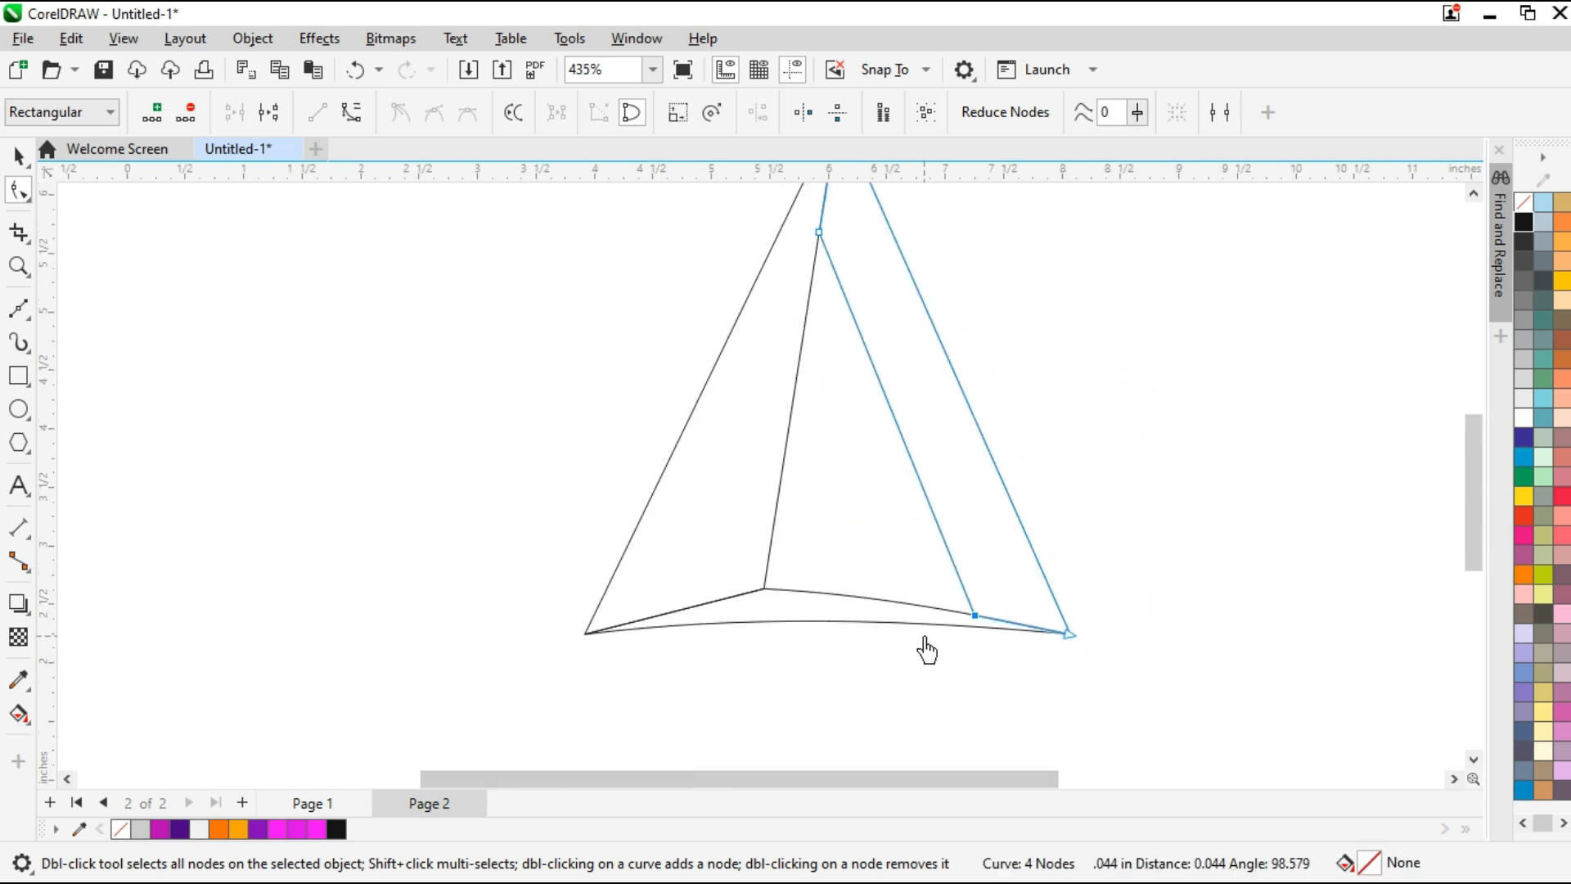
# - Convert the left triangle's segments to curves and bend its outer and inner long edges inward to the right
pyautogui.click(808, 485)
pyautogui.moveTo(974, 540); pyautogui.dragTo(881, 627)
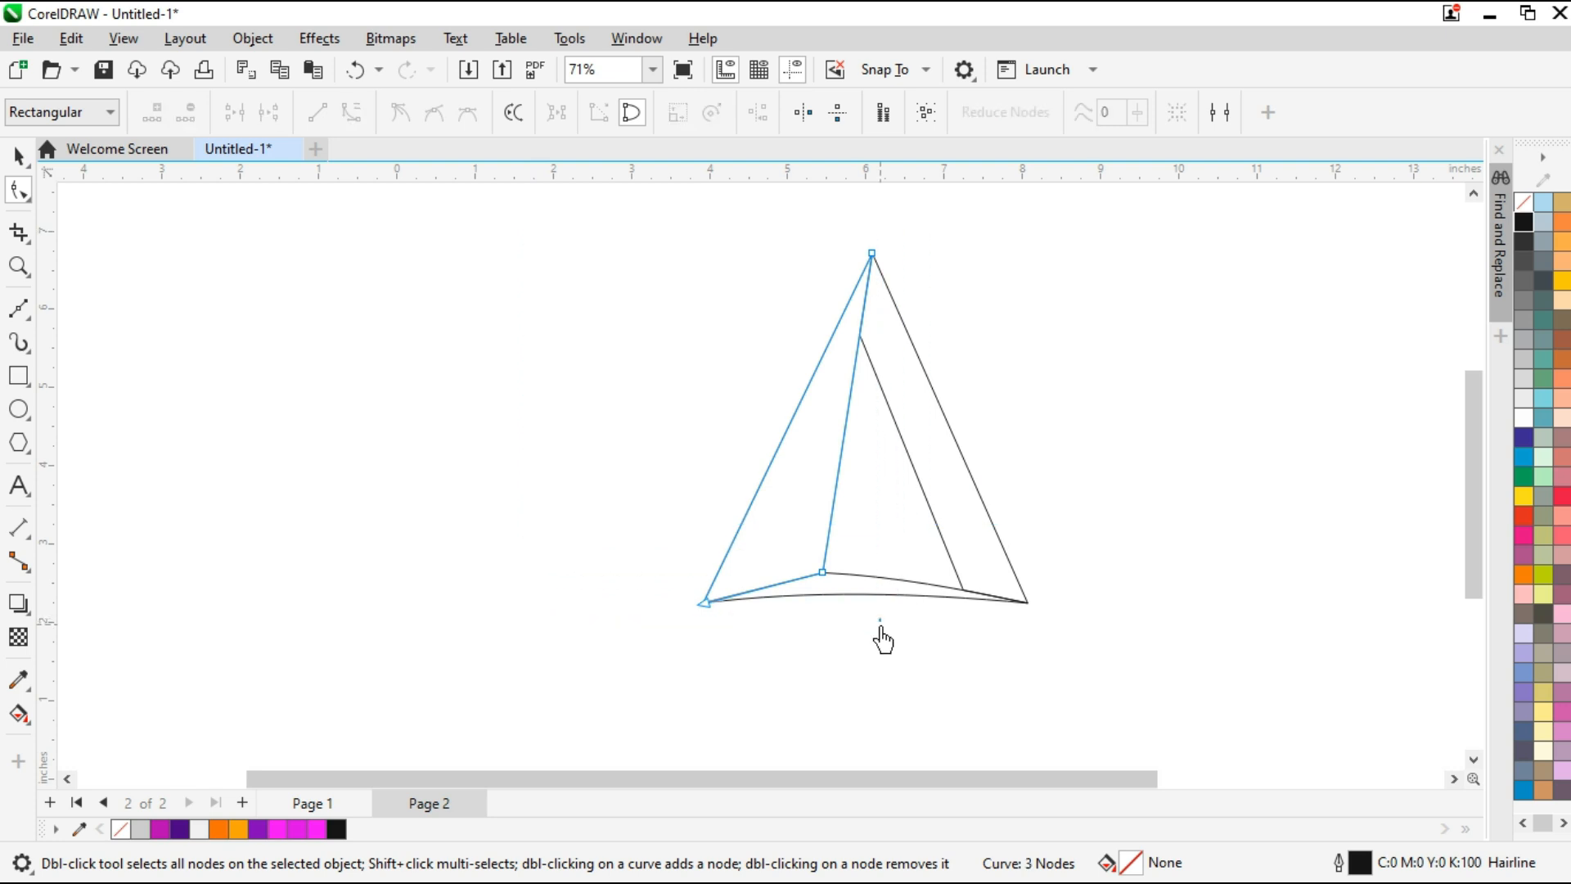
pyautogui.click(1238, 425)
pyautogui.scroll(1, 1239, 426)
pyautogui.click(735, 405)
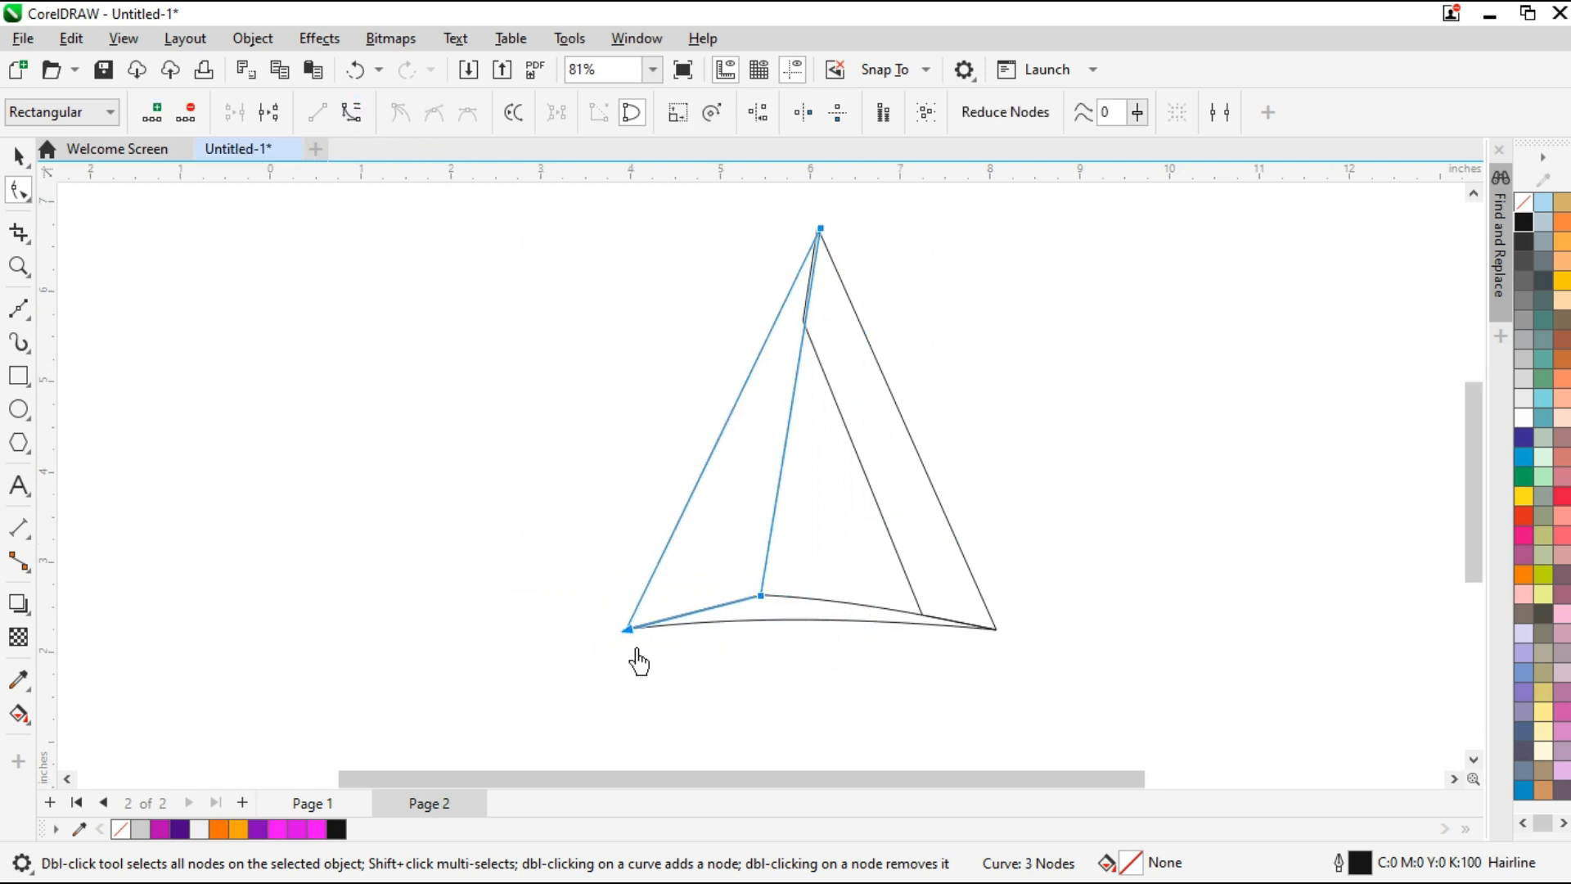
pyautogui.moveTo(702, 493); pyautogui.dragTo(766, 522)
pyautogui.scroll(1, 812, 232)
pyautogui.scroll(2, 812, 231)
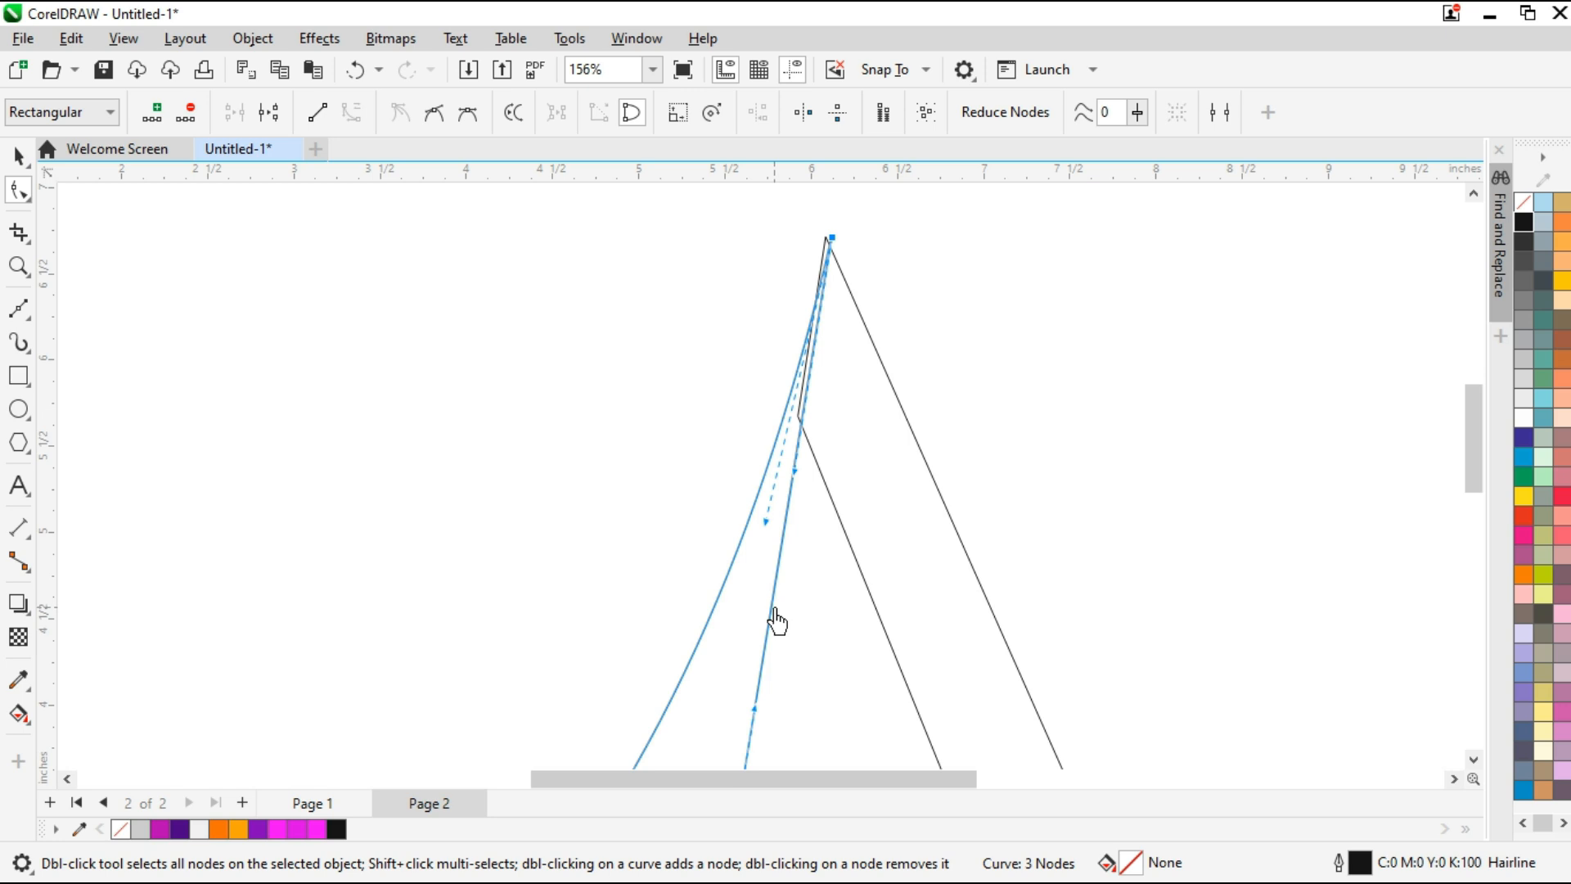
pyautogui.moveTo(786, 612); pyautogui.dragTo(787, 528)
pyautogui.scroll(-3, 761, 368)
# - Move the right band's top node onto the left triangle's apex and its upper inner node onto the curved middle edge
pyautogui.click(851, 416)
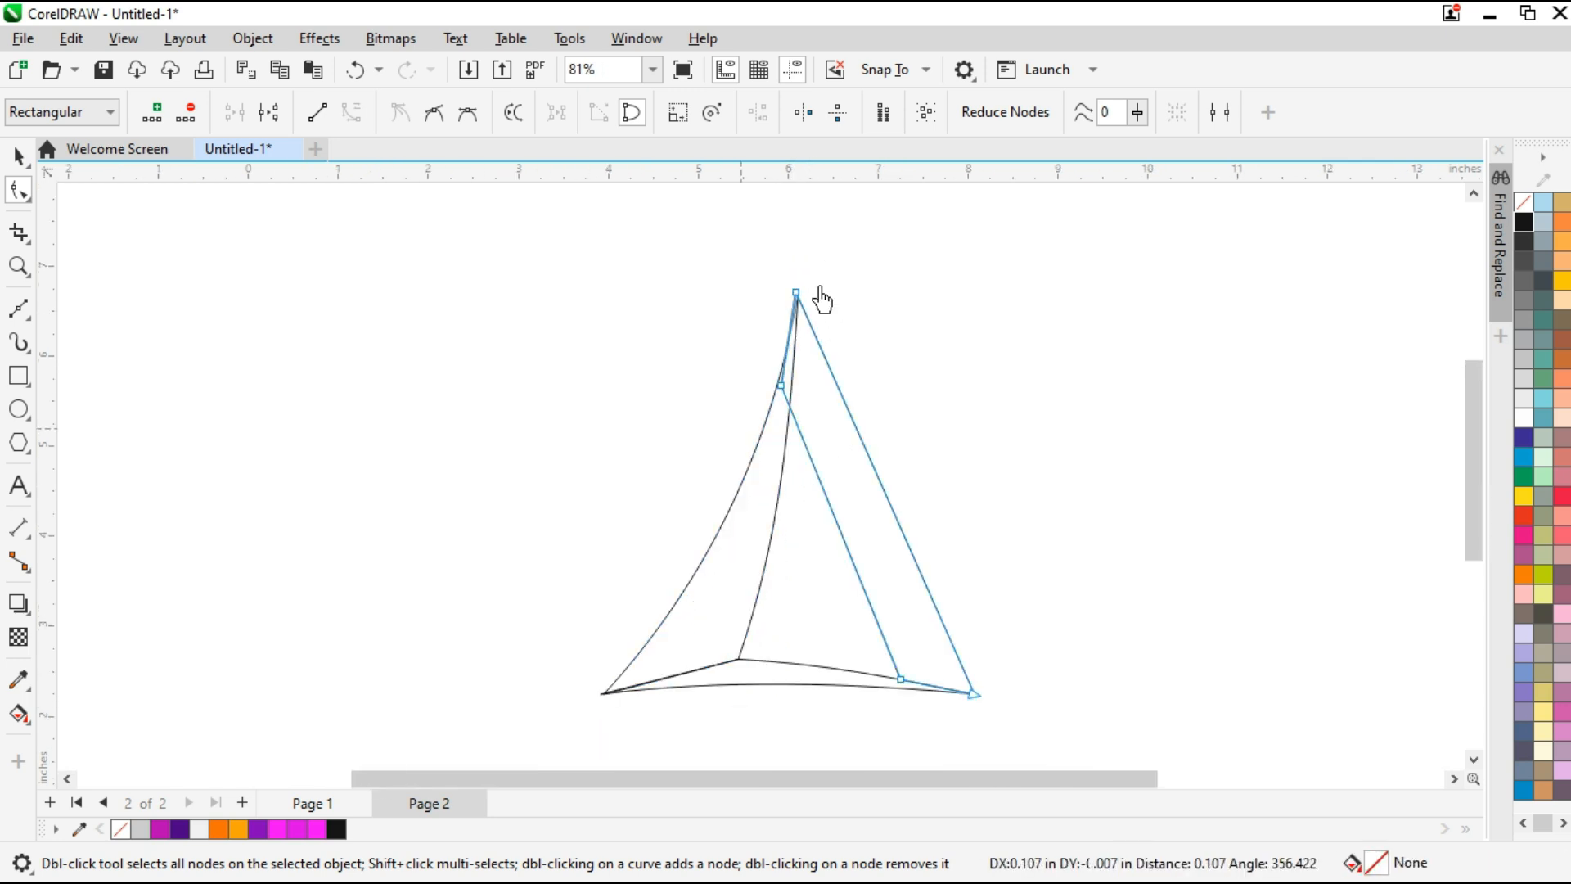
pyautogui.scroll(5, 816, 272)
pyautogui.moveTo(816, 269); pyautogui.dragTo(676, 667)
pyautogui.moveTo(706, 606); pyautogui.dragTo(739, 609)
pyautogui.scroll(3, 773, 336)
pyautogui.moveTo(797, 332); pyautogui.dragTo(747, 330)
pyautogui.scroll(-5, 720, 311)
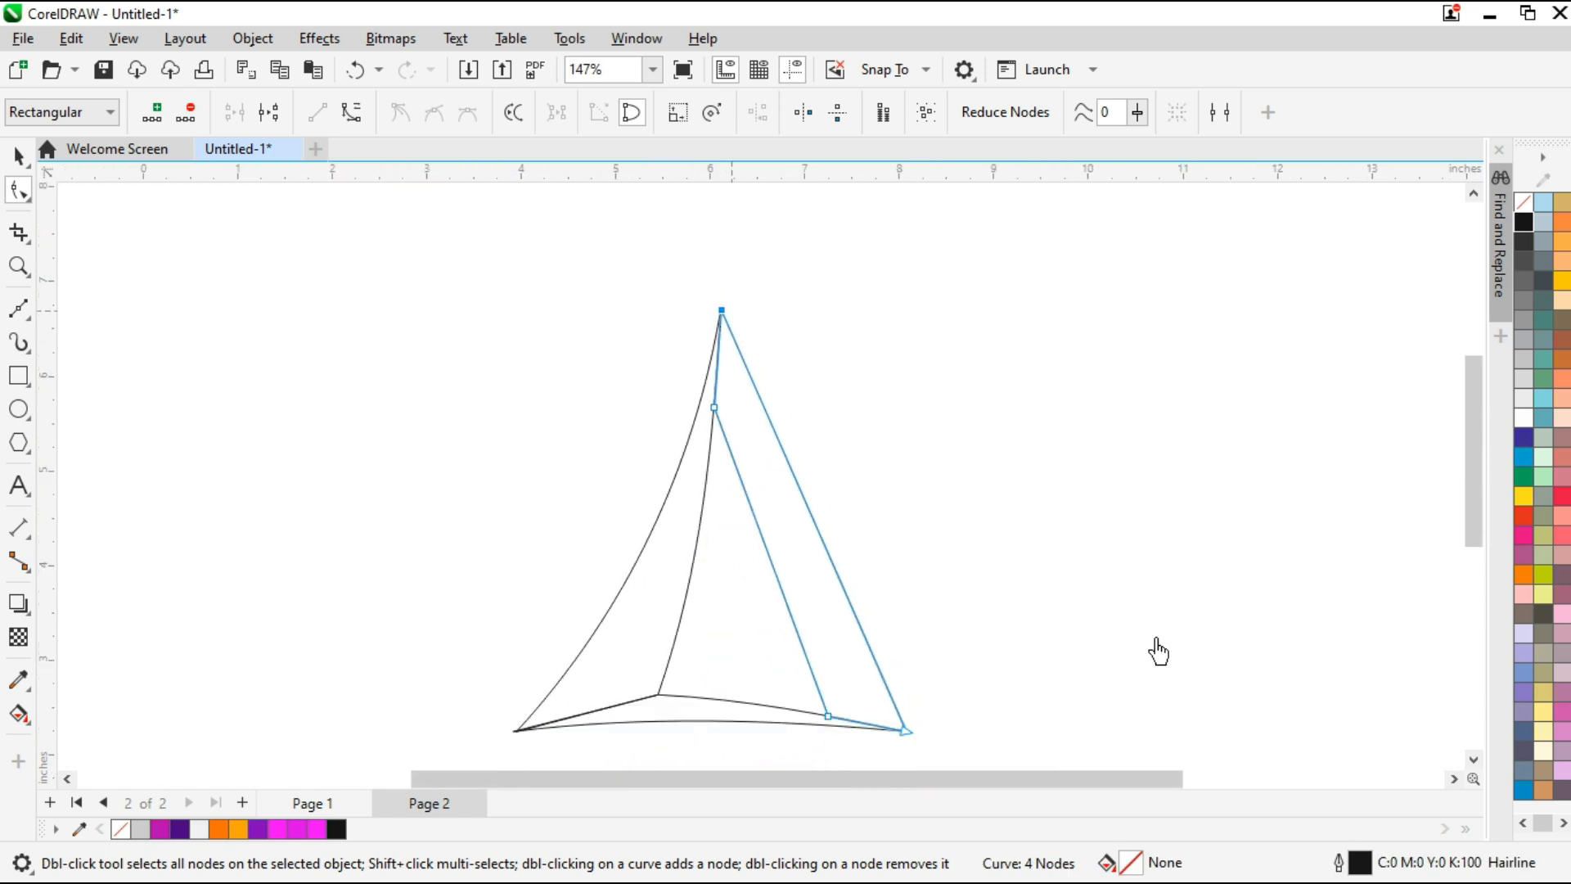
# - Convert the right band's long edges to curves and bow both outward to the right
pyautogui.scroll(-1, 1056, 651)
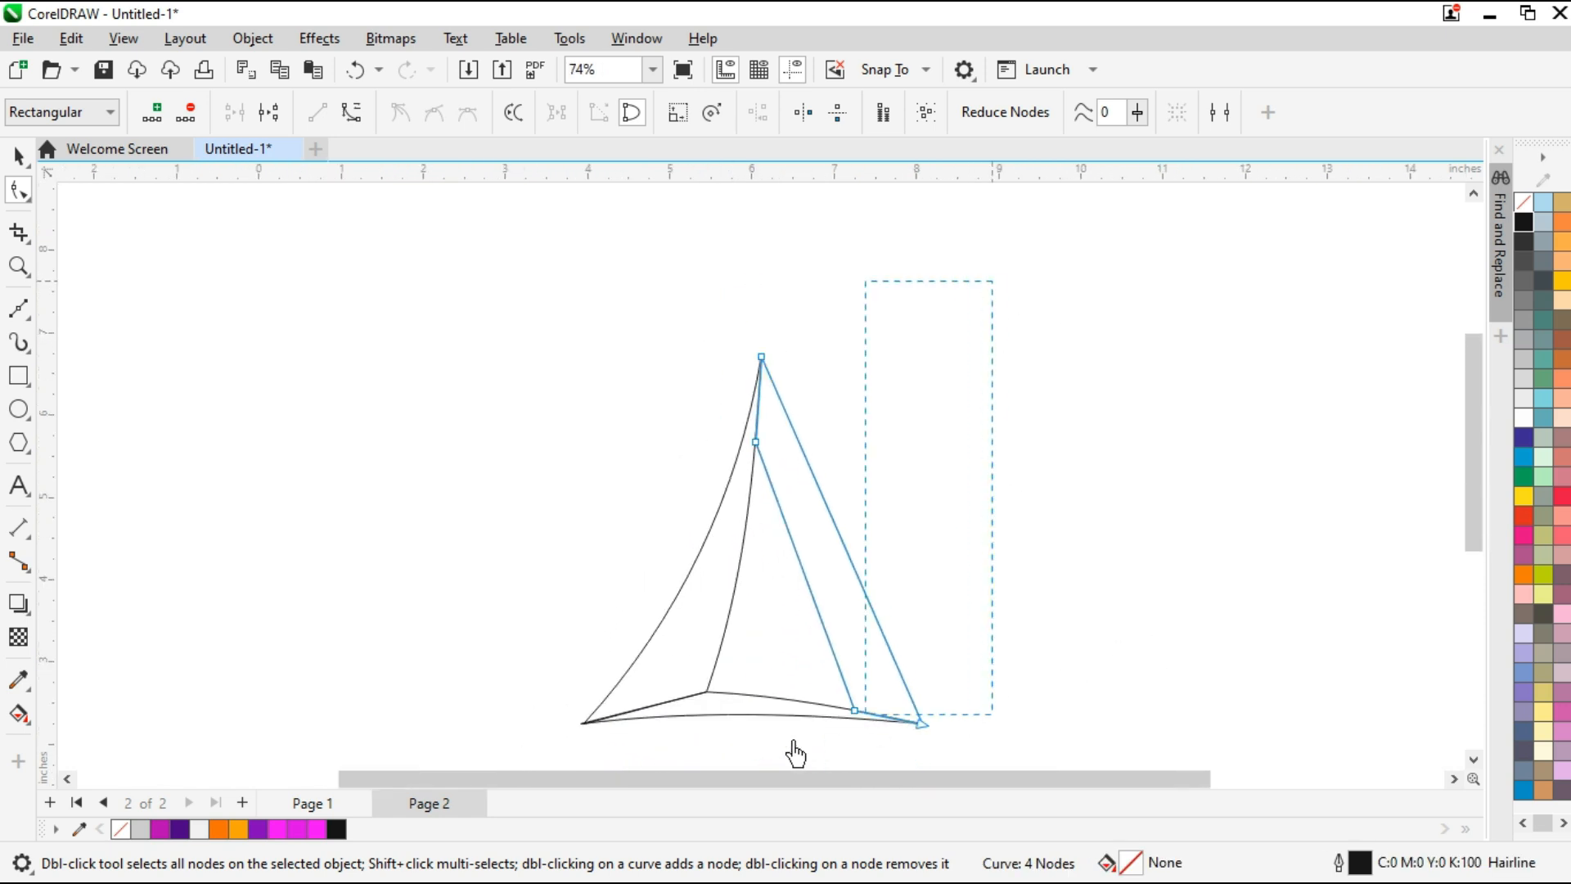
pyautogui.moveTo(838, 534)
pyautogui.mouseDown()
pyautogui.moveTo(864, 534)
pyautogui.moveTo(860, 516)
pyautogui.mouseUp()
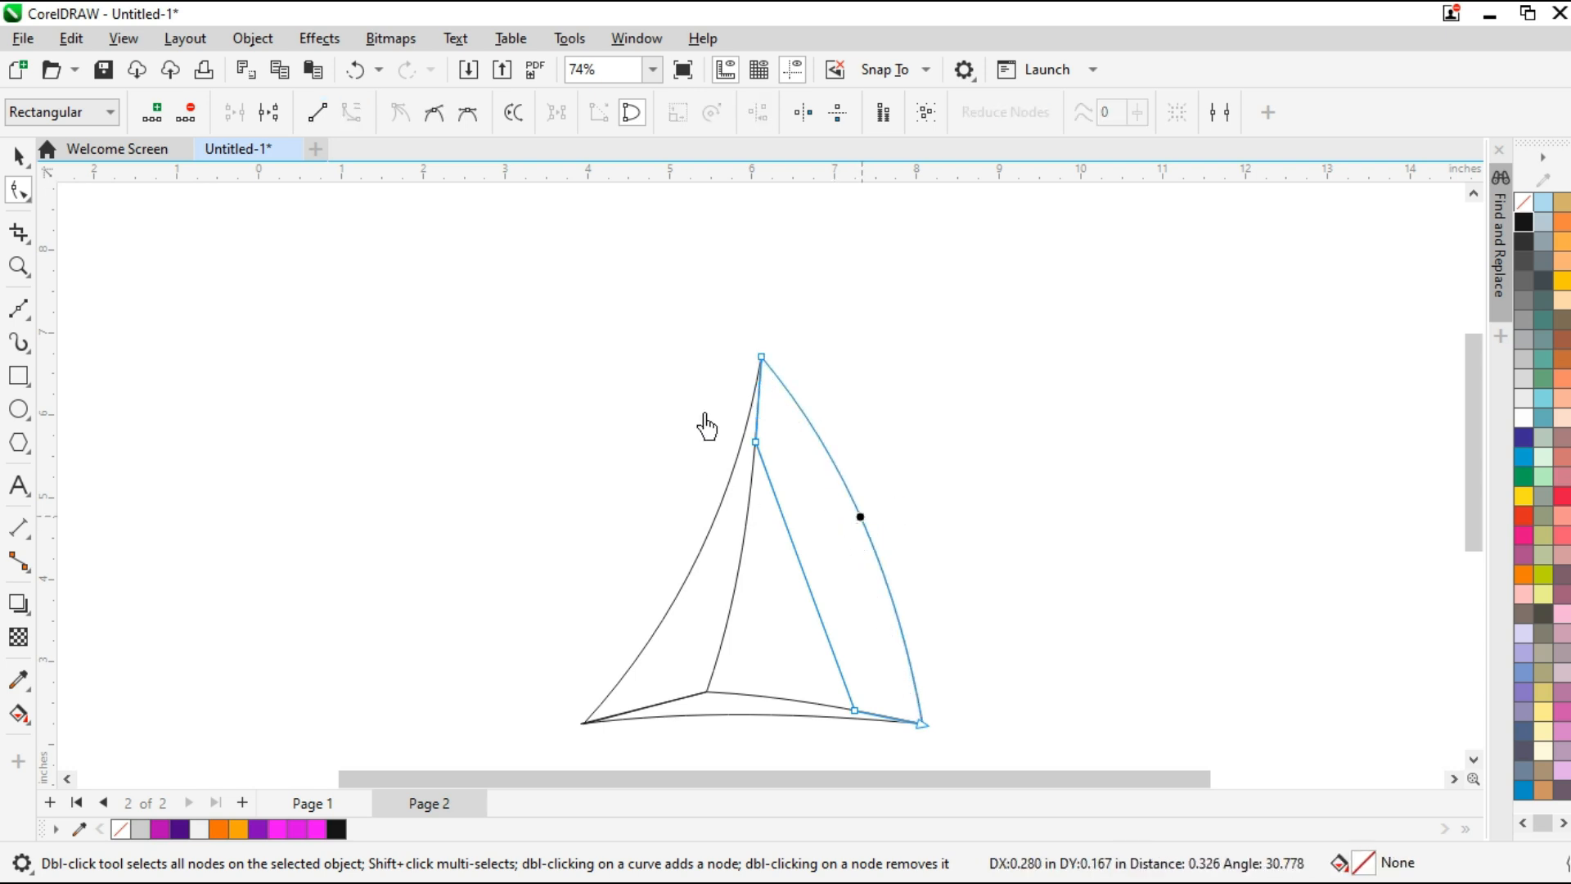
pyautogui.moveTo(819, 604); pyautogui.dragTo(826, 582)
pyautogui.scroll(4, 824, 631)
pyautogui.scroll(-2, 805, 616)
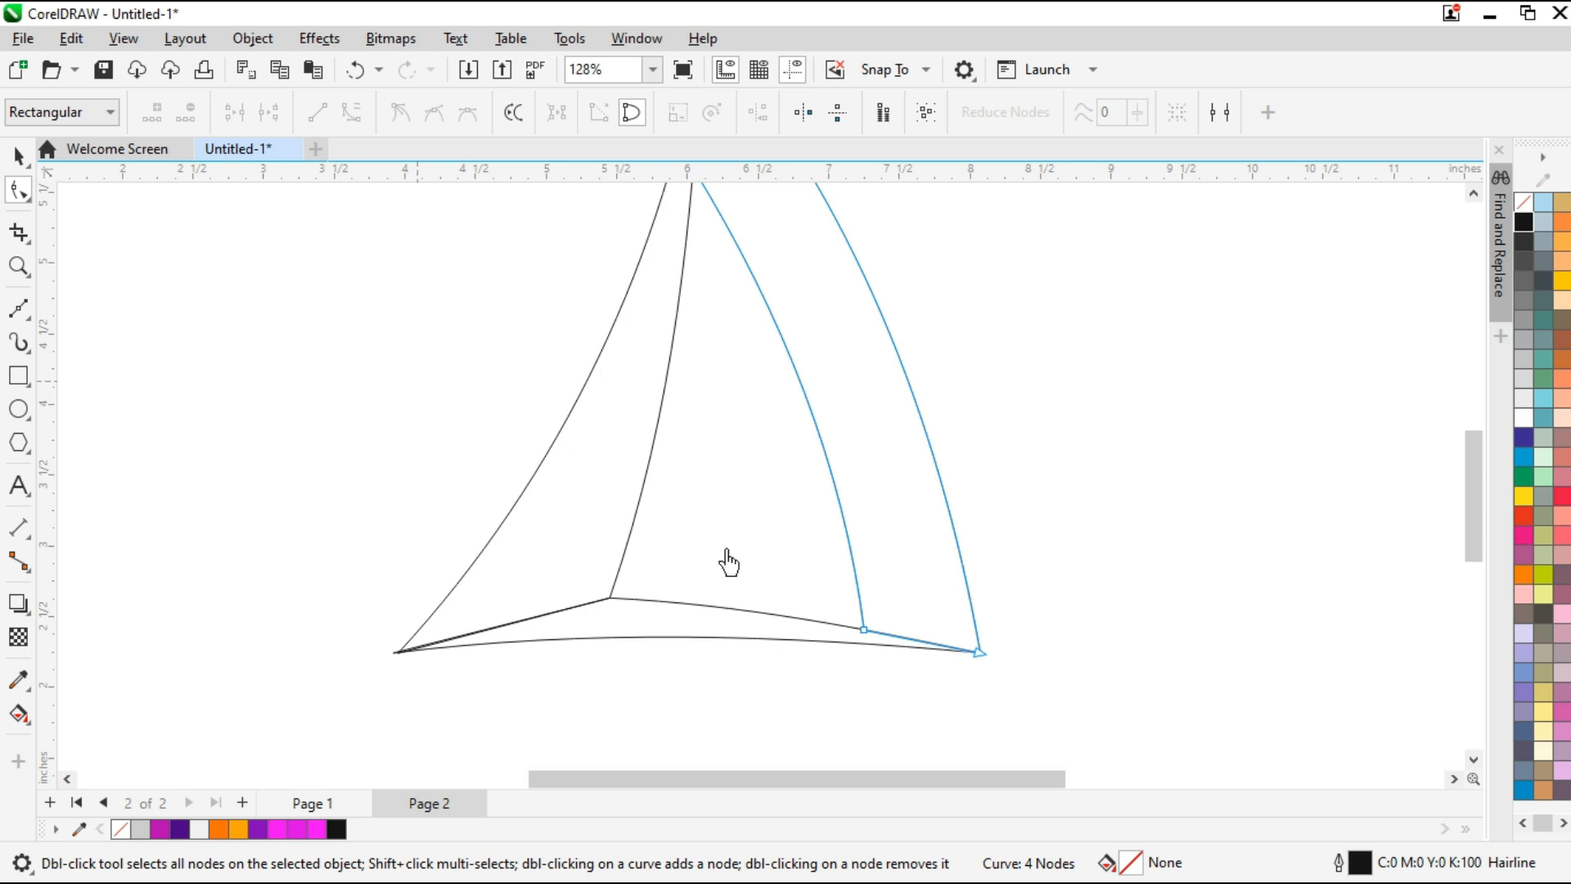
pyautogui.scroll(-2, 728, 563)
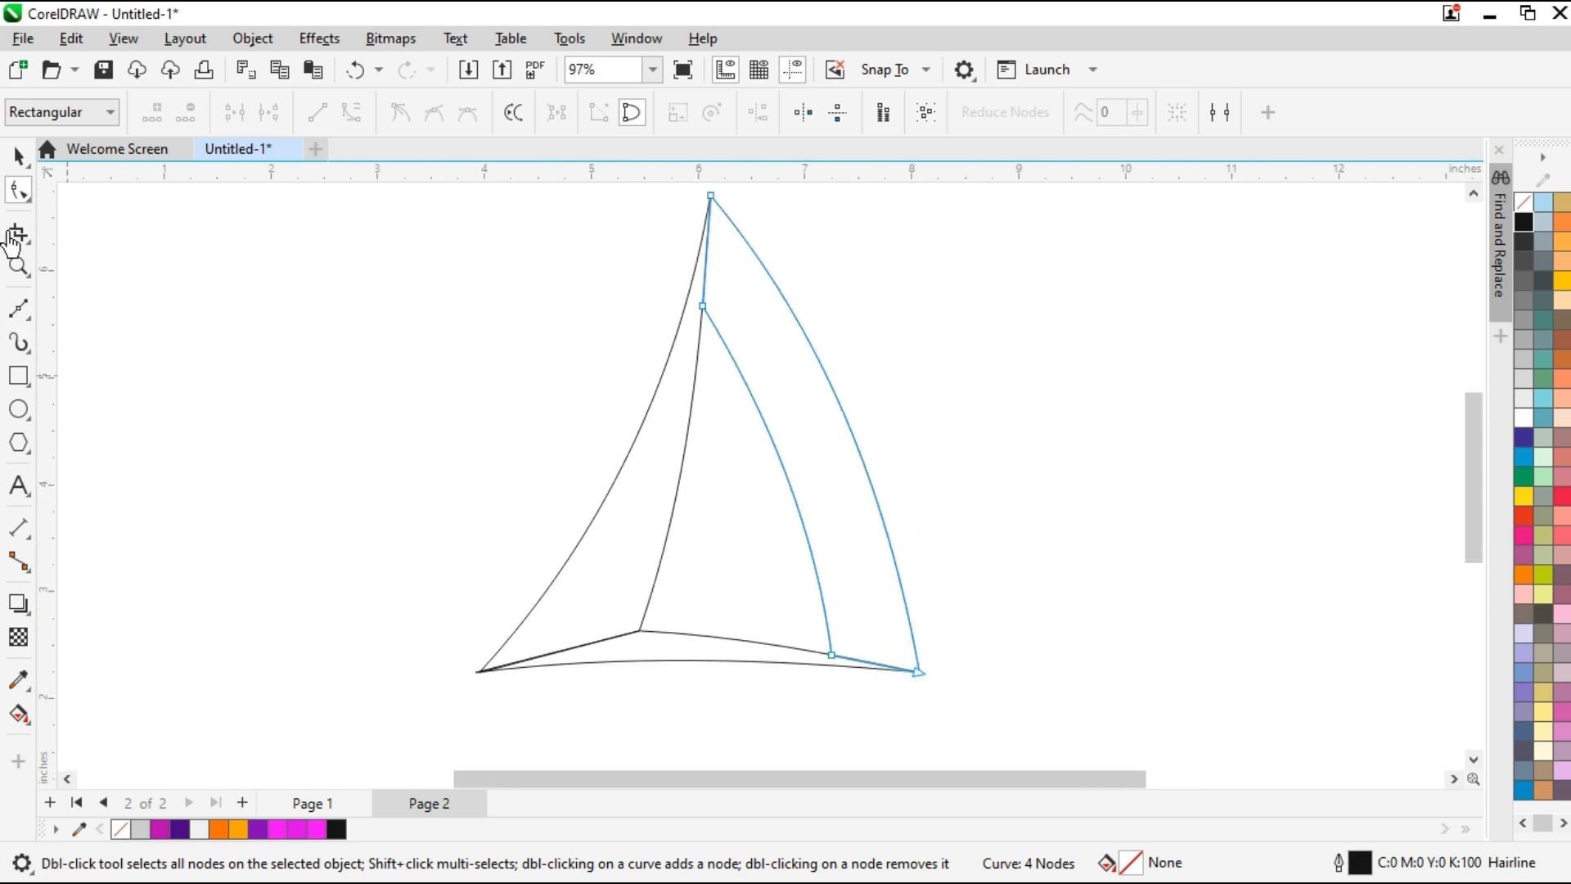
# - Draw a closed four-sided panel from the base's upper node to the apex, the band's outer edge and the base's upper edge
pyautogui.click(18, 309)
pyautogui.scroll(1, 696, 577)
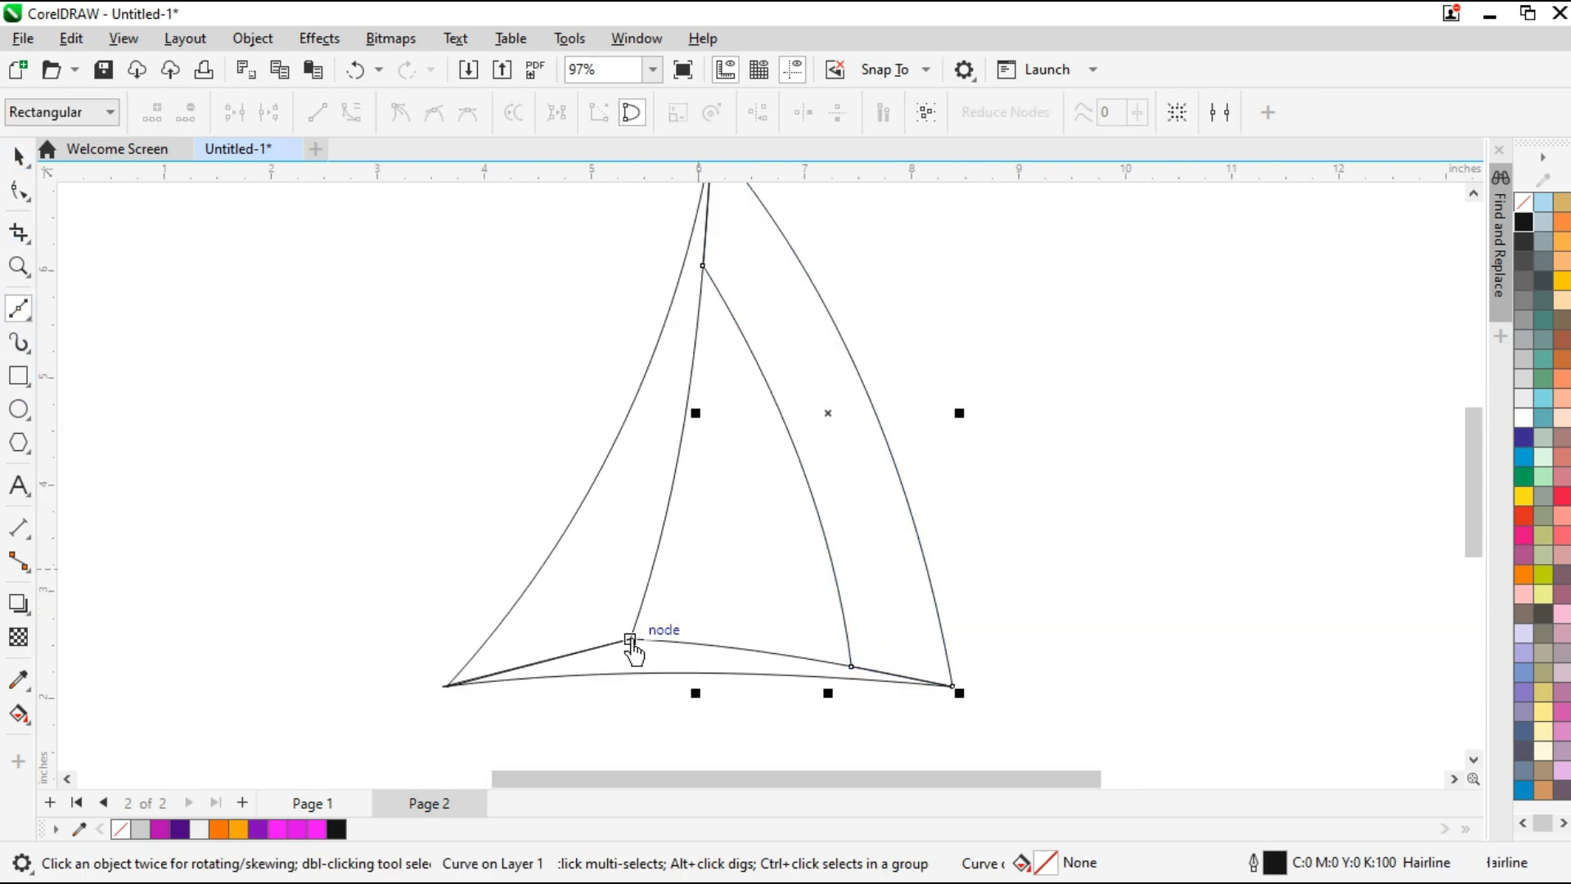
pyautogui.scroll(-4, 717, 646)
pyautogui.scroll(5, 718, 466)
pyautogui.click(705, 335)
pyautogui.click(772, 423)
pyautogui.scroll(-4, 772, 423)
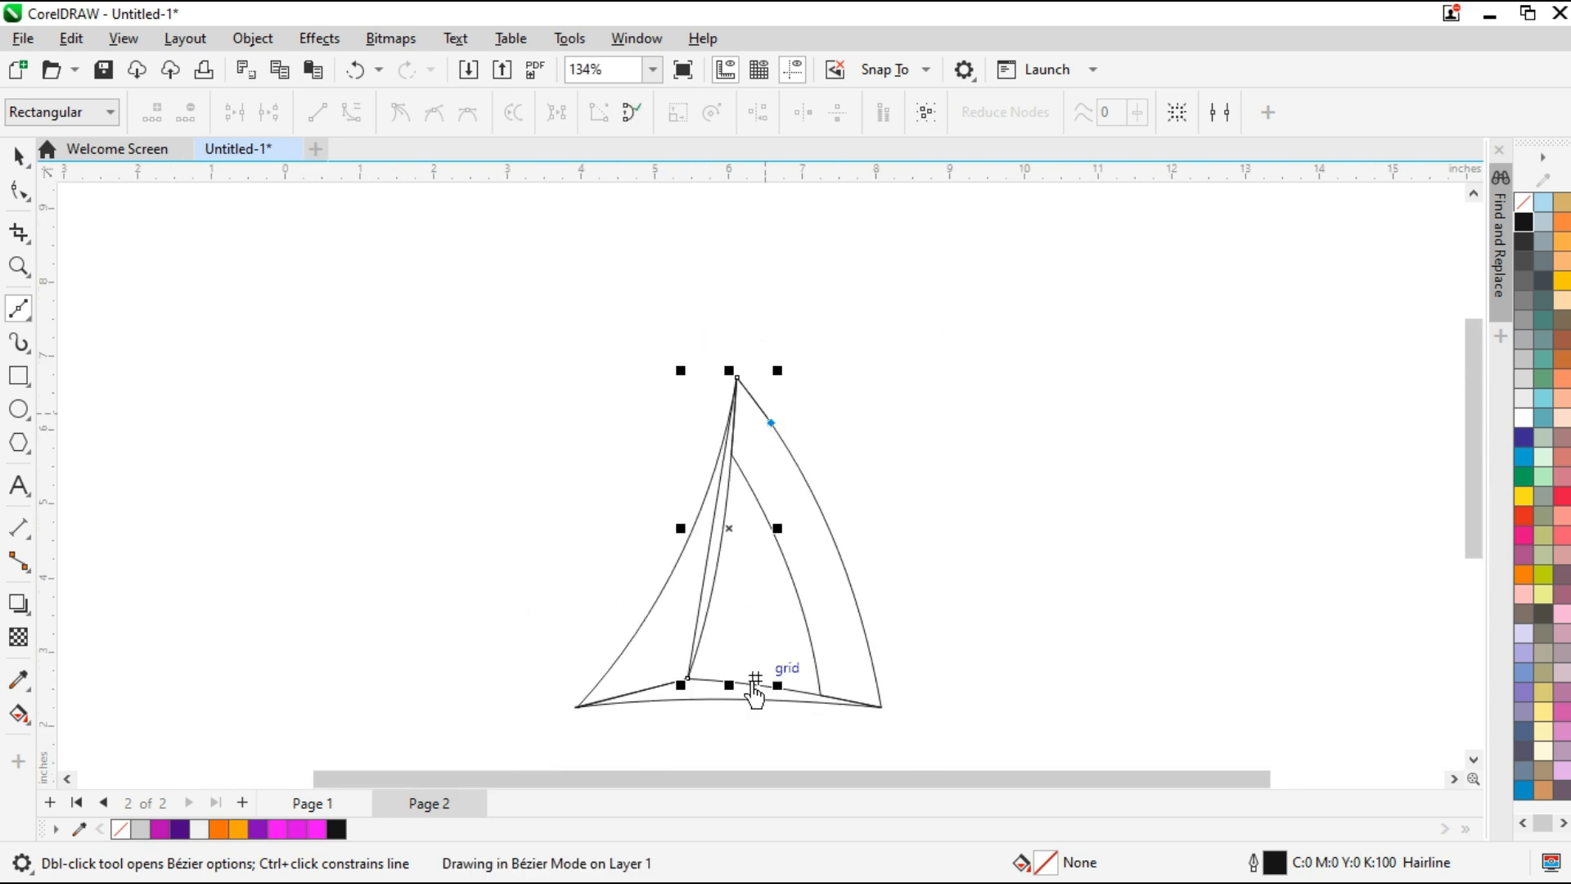
pyautogui.scroll(4, 750, 684)
pyautogui.click(722, 686)
pyautogui.click(619, 678)
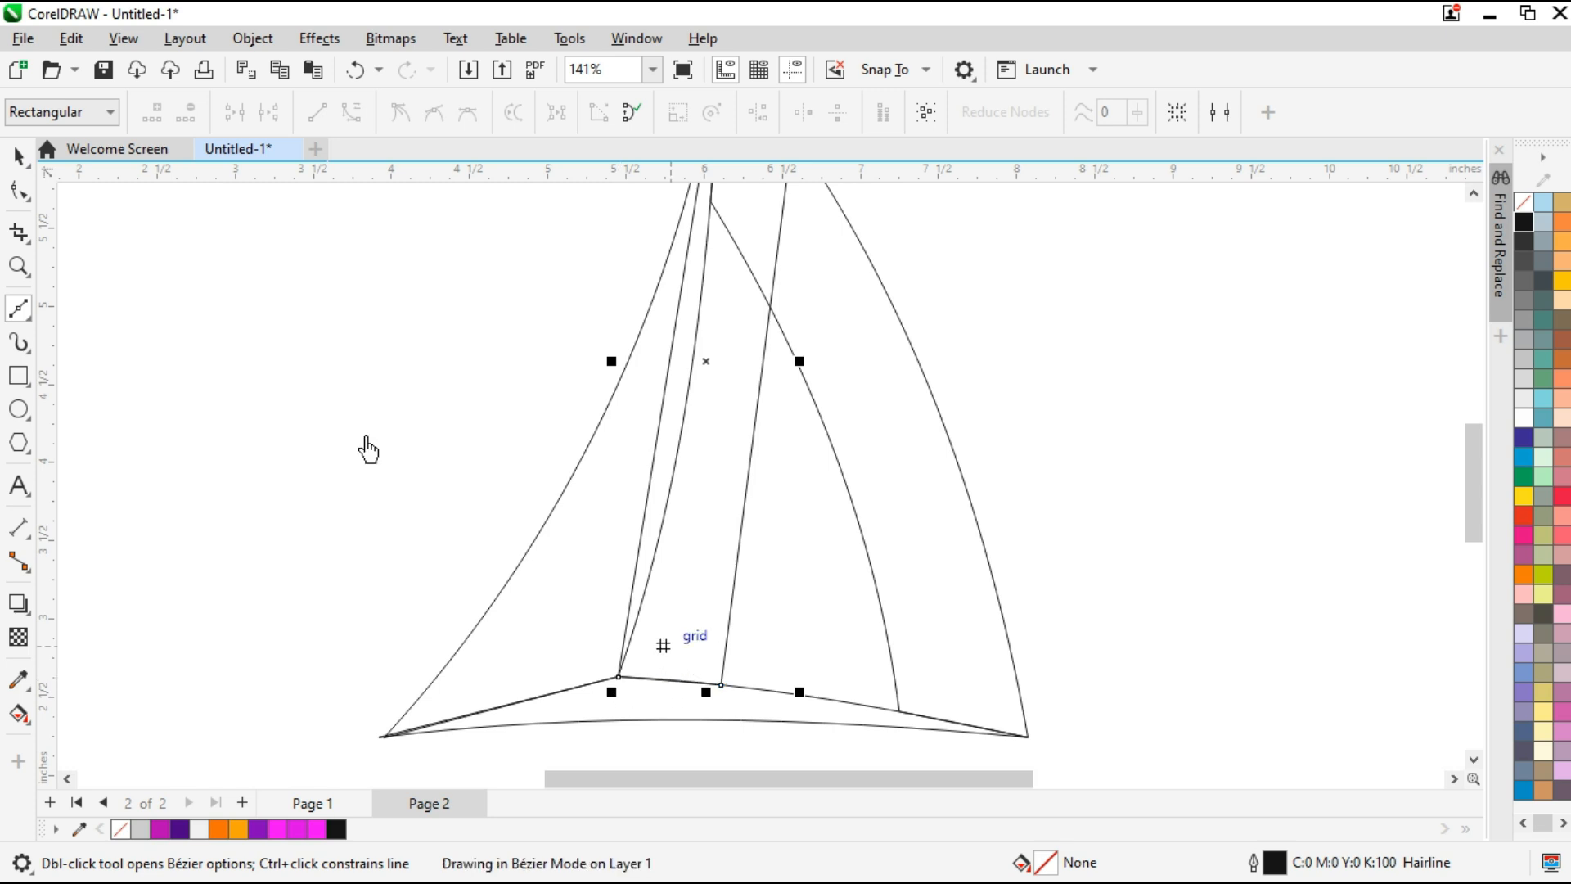
# - Convert the new panel's segments to curves and bend its left edge to follow the curved middle edge
pyautogui.click(24, 192)
pyautogui.scroll(-3, 523, 572)
pyautogui.moveTo(536, 246); pyautogui.dragTo(729, 628)
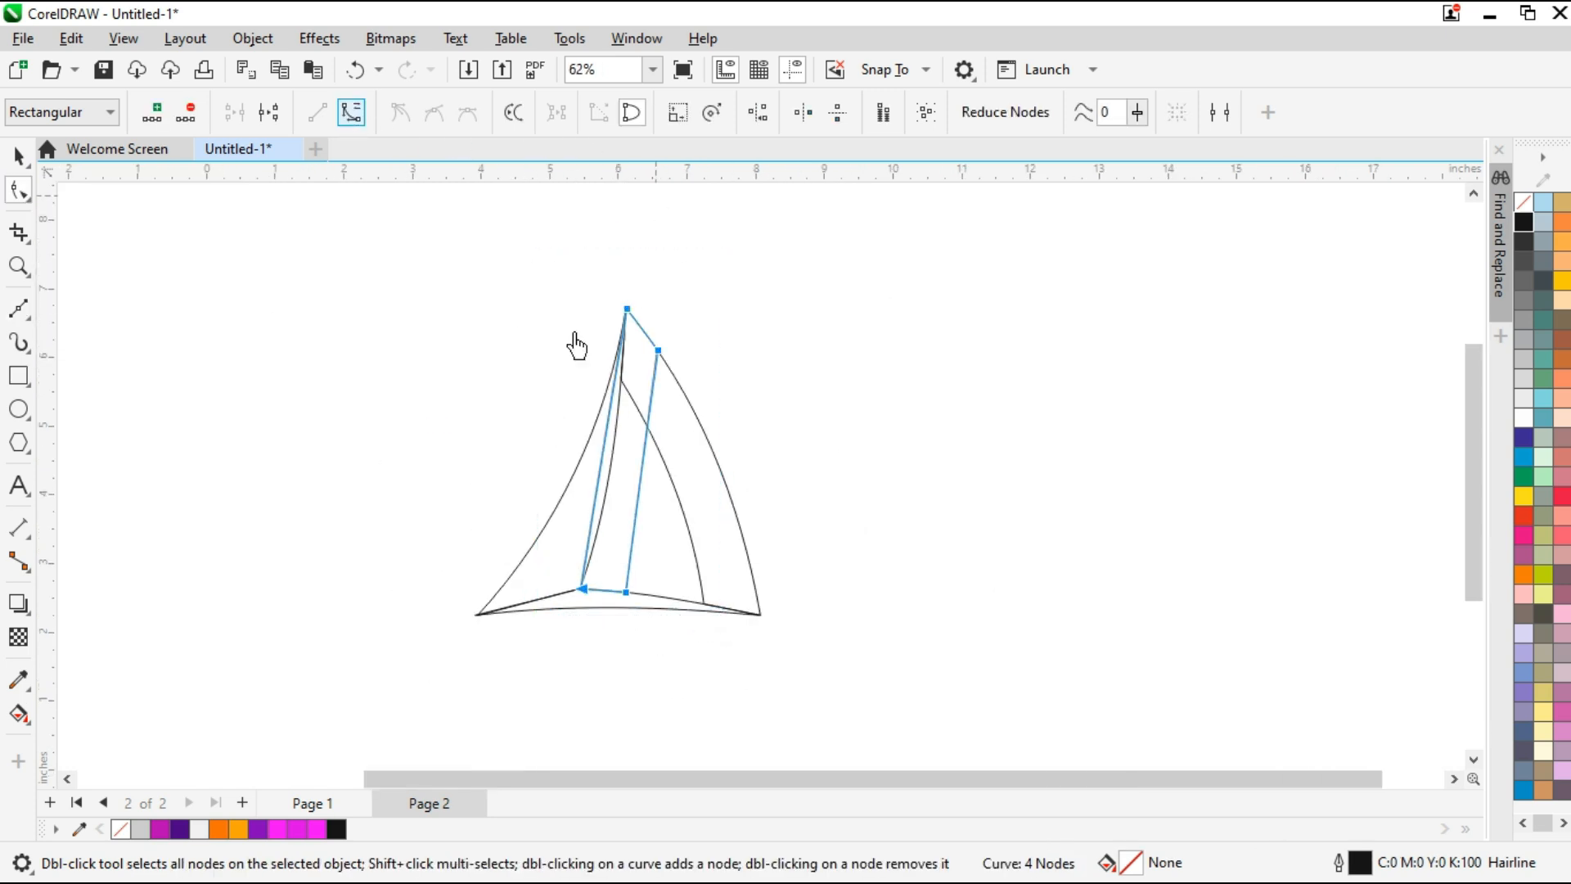
pyautogui.scroll(5, 572, 565)
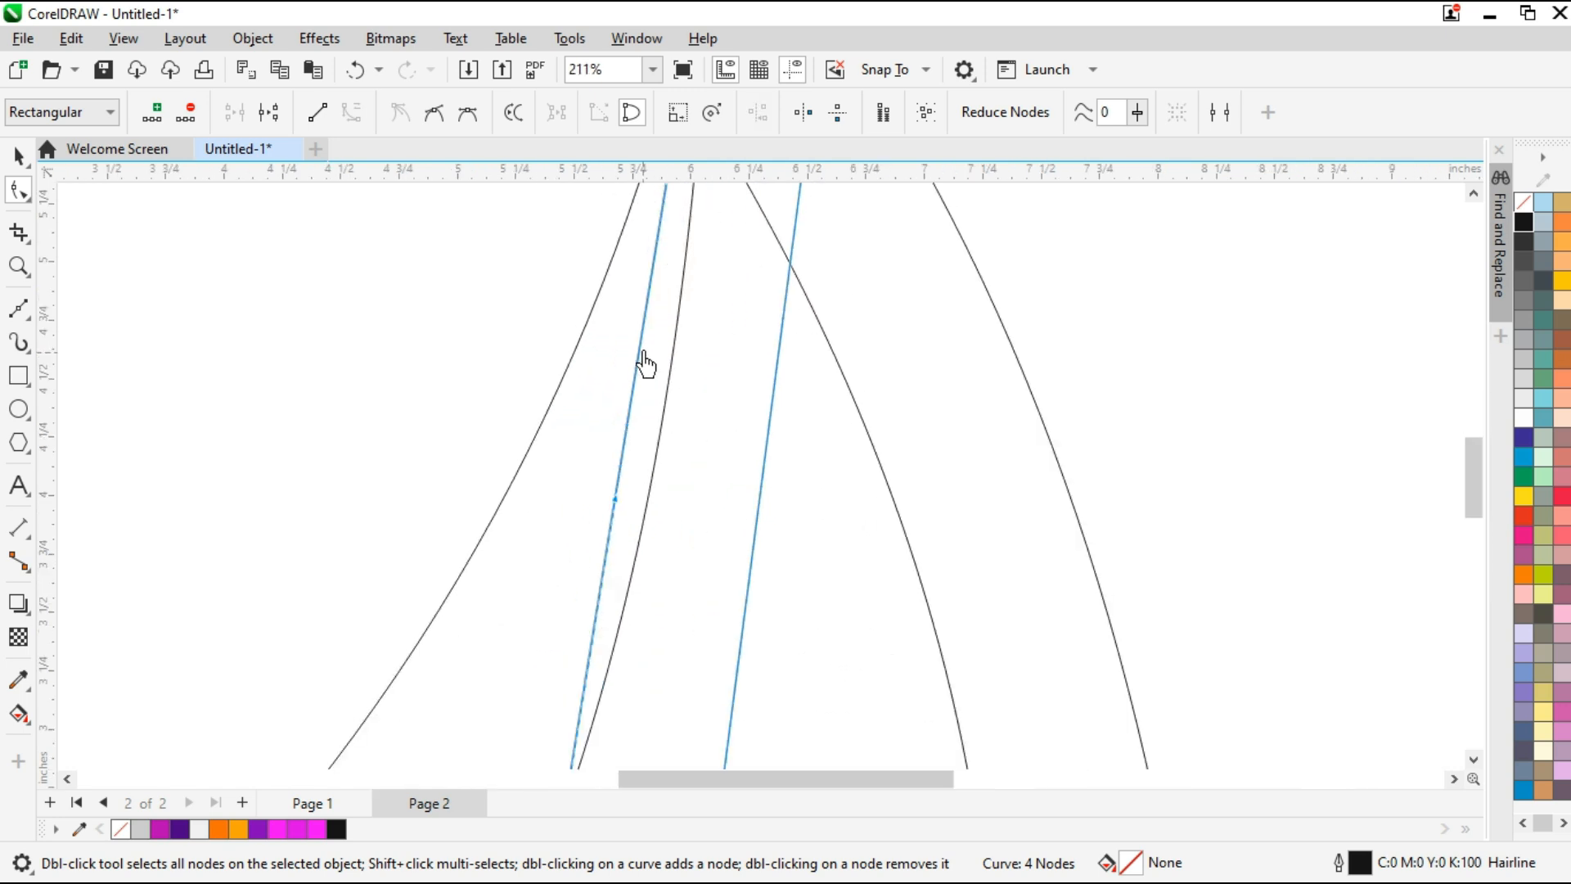
pyautogui.click(654, 350)
pyautogui.scroll(-3, 625, 554)
pyautogui.click(716, 428)
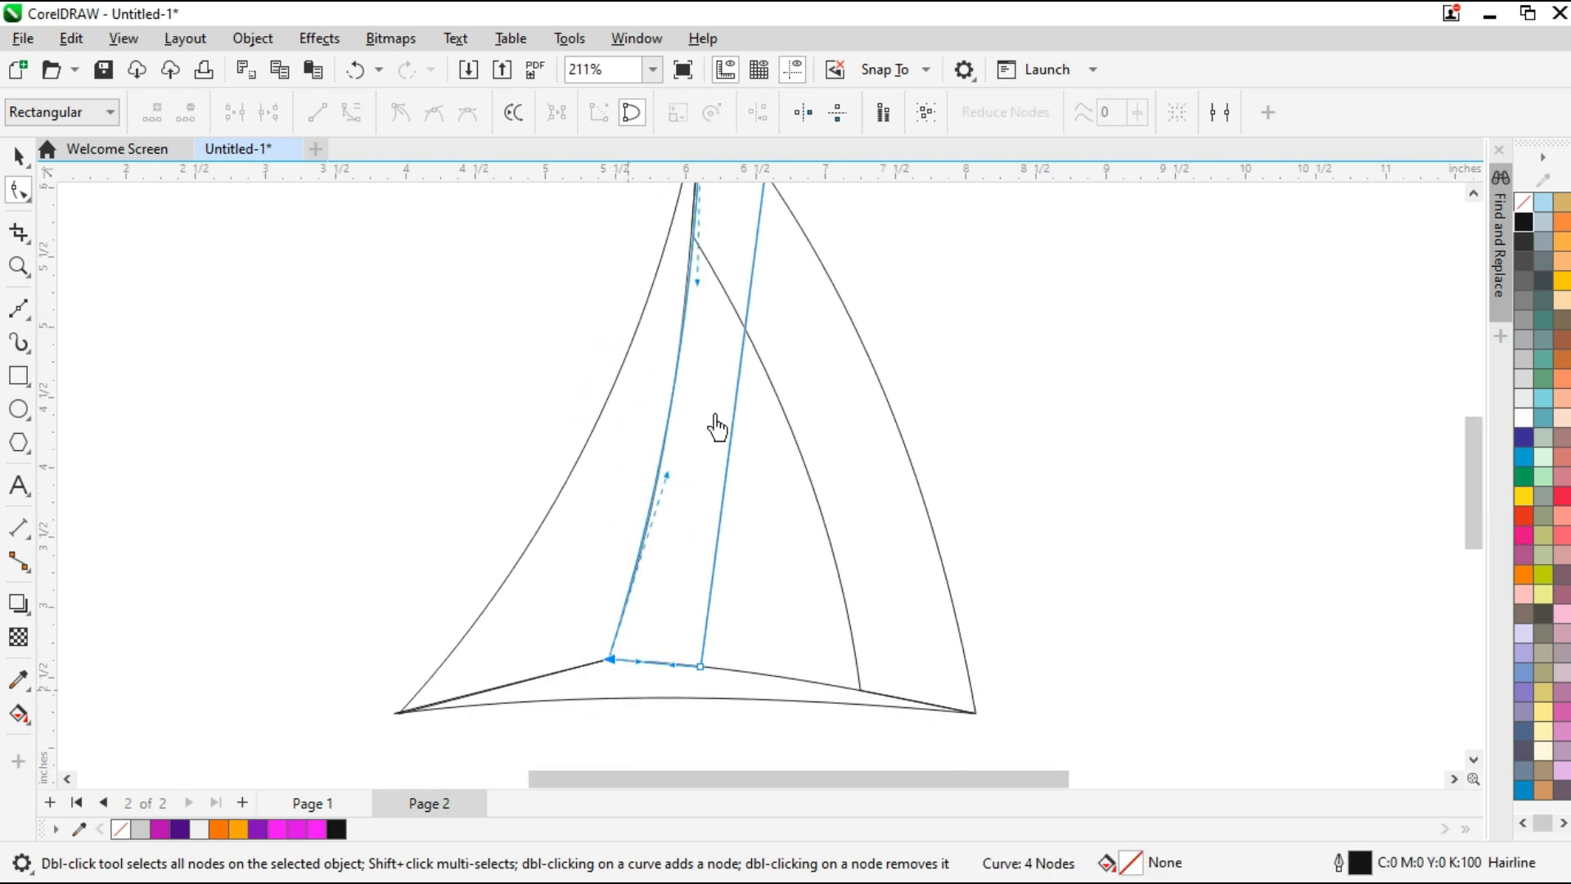
pyautogui.scroll(3, 702, 263)
pyautogui.moveTo(665, 624); pyautogui.dragTo(665, 626)
pyautogui.scroll(-1, 696, 646)
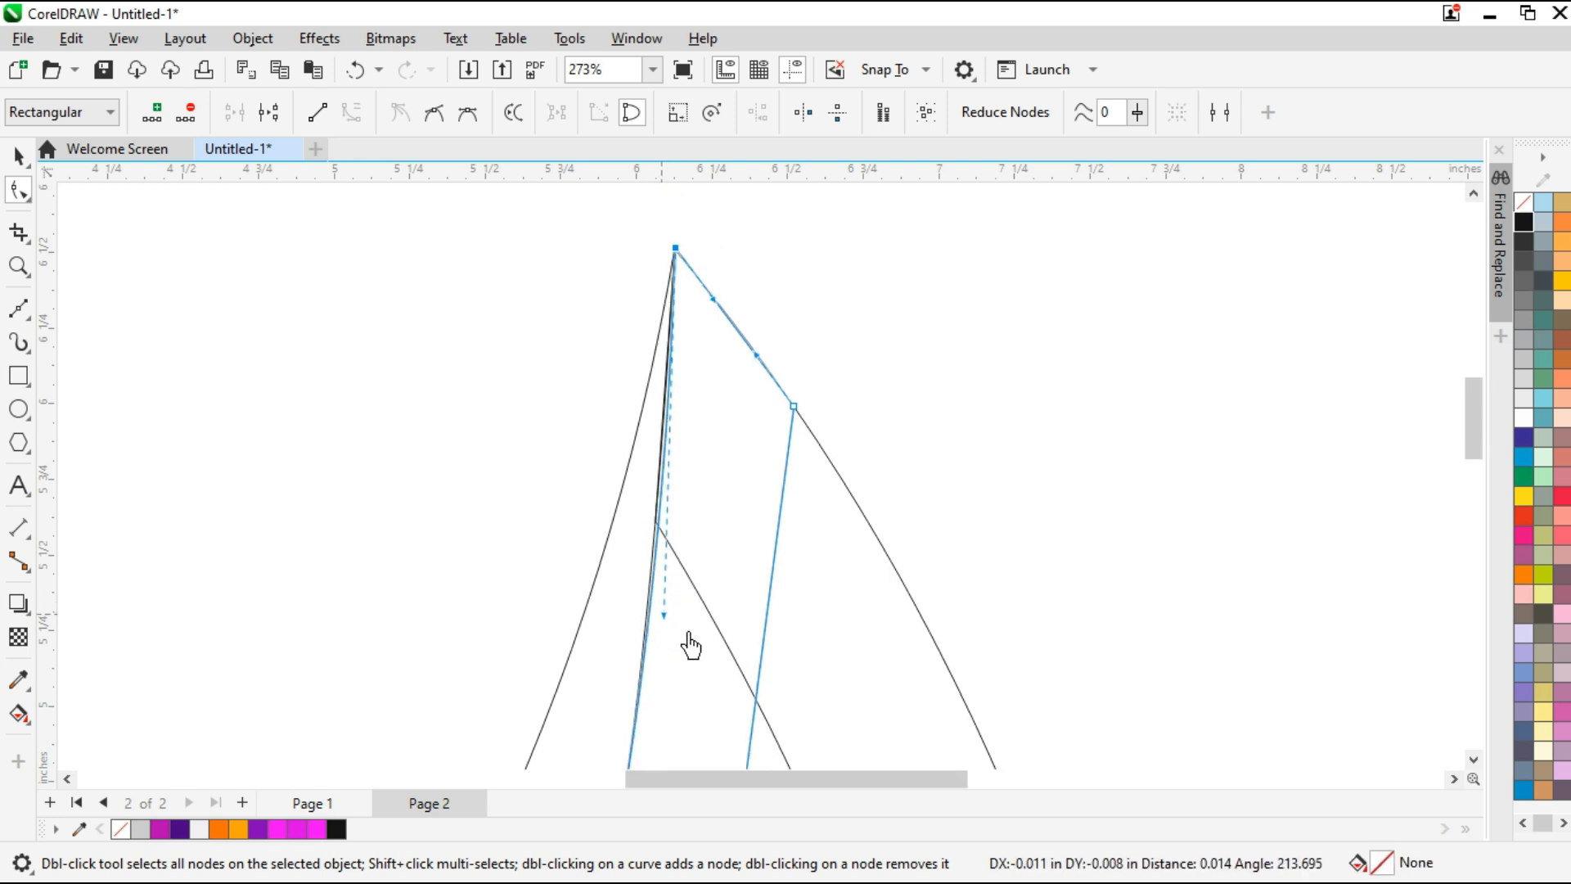
pyautogui.scroll(2, 590, 755)
# - Fine-tune the left triangle's curve handles below the apex and reselect the four-sided panel
pyautogui.scroll(-1, 590, 751)
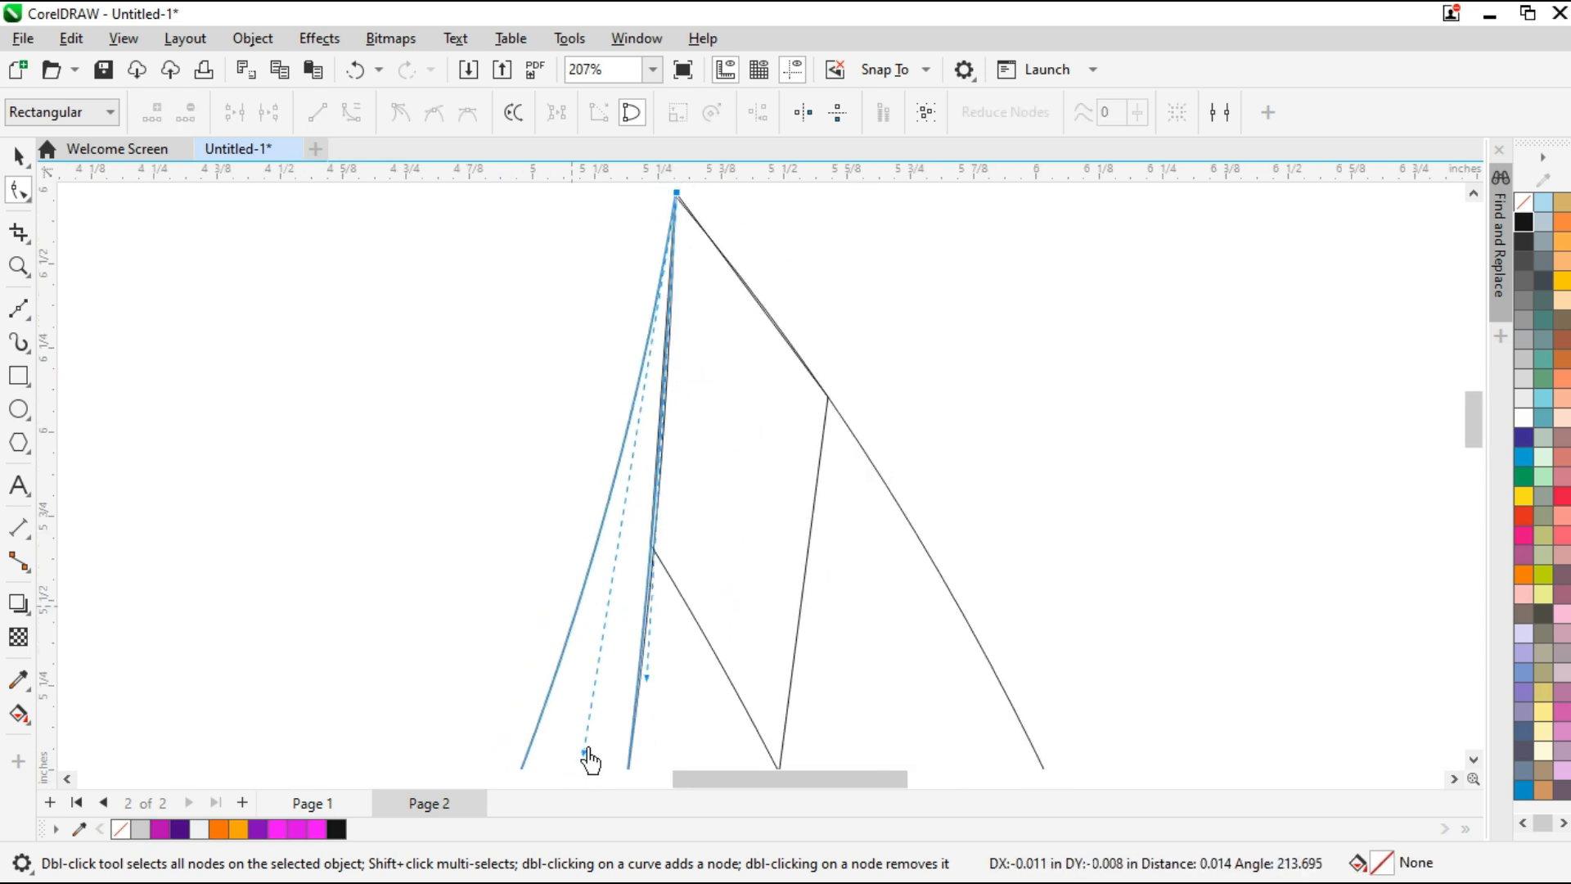
pyautogui.scroll(1, 588, 772)
pyautogui.moveTo(586, 751); pyautogui.dragTo(599, 745)
pyautogui.moveTo(703, 608); pyautogui.dragTo(712, 604)
pyautogui.click(719, 413)
pyautogui.scroll(-1, 761, 509)
pyautogui.scroll(-3, 784, 483)
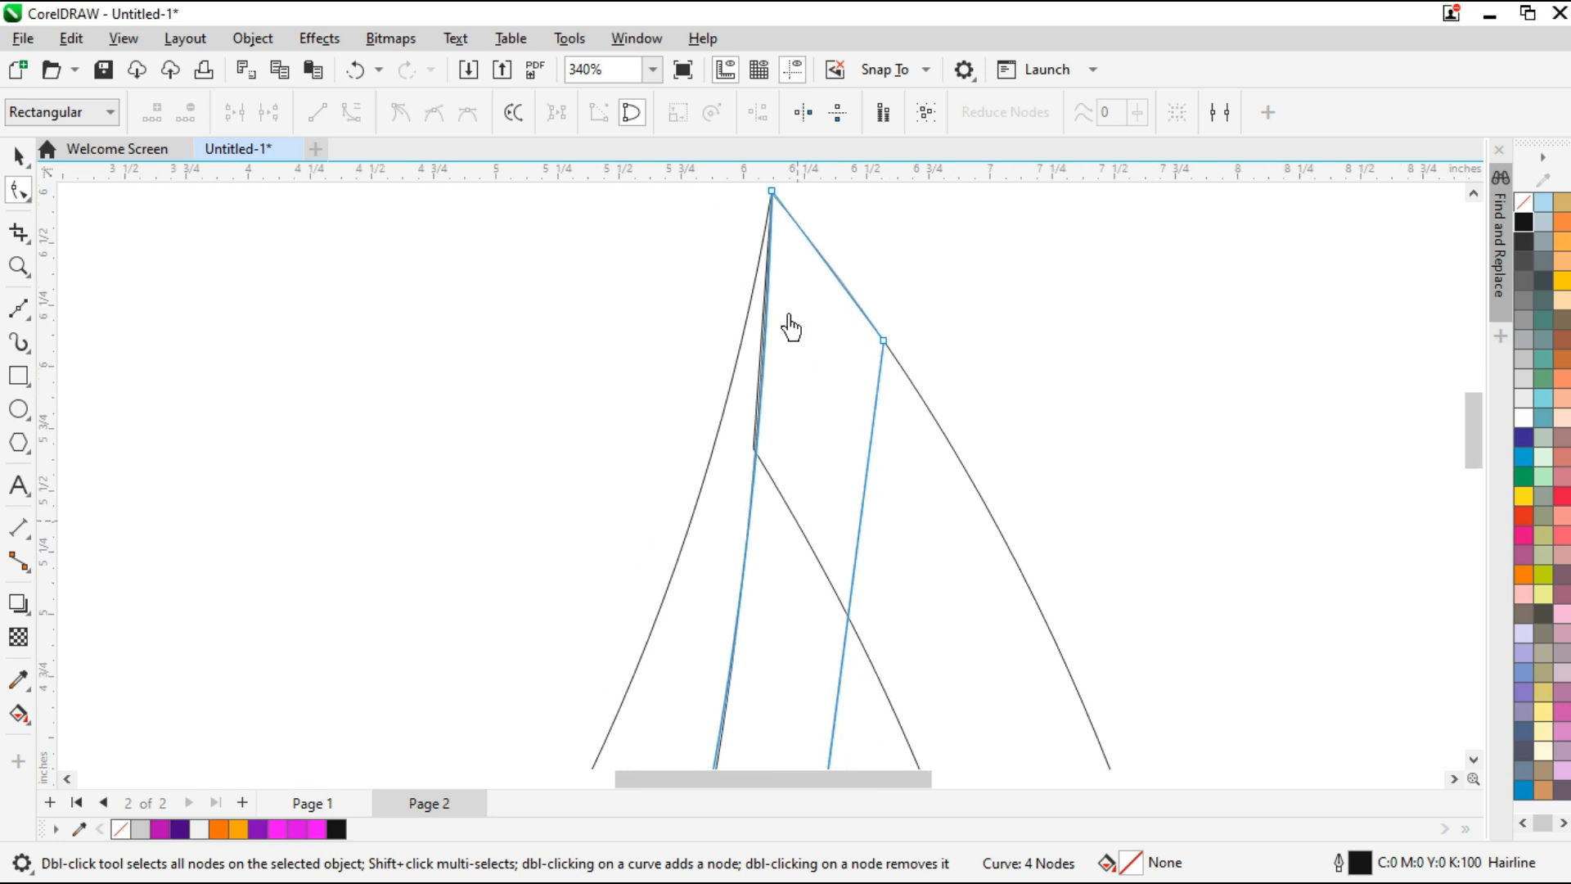
# - Select the right band and nudge its inner corner node slightly toward the curved middle edge
pyautogui.click(18, 155)
pyautogui.click(937, 515)
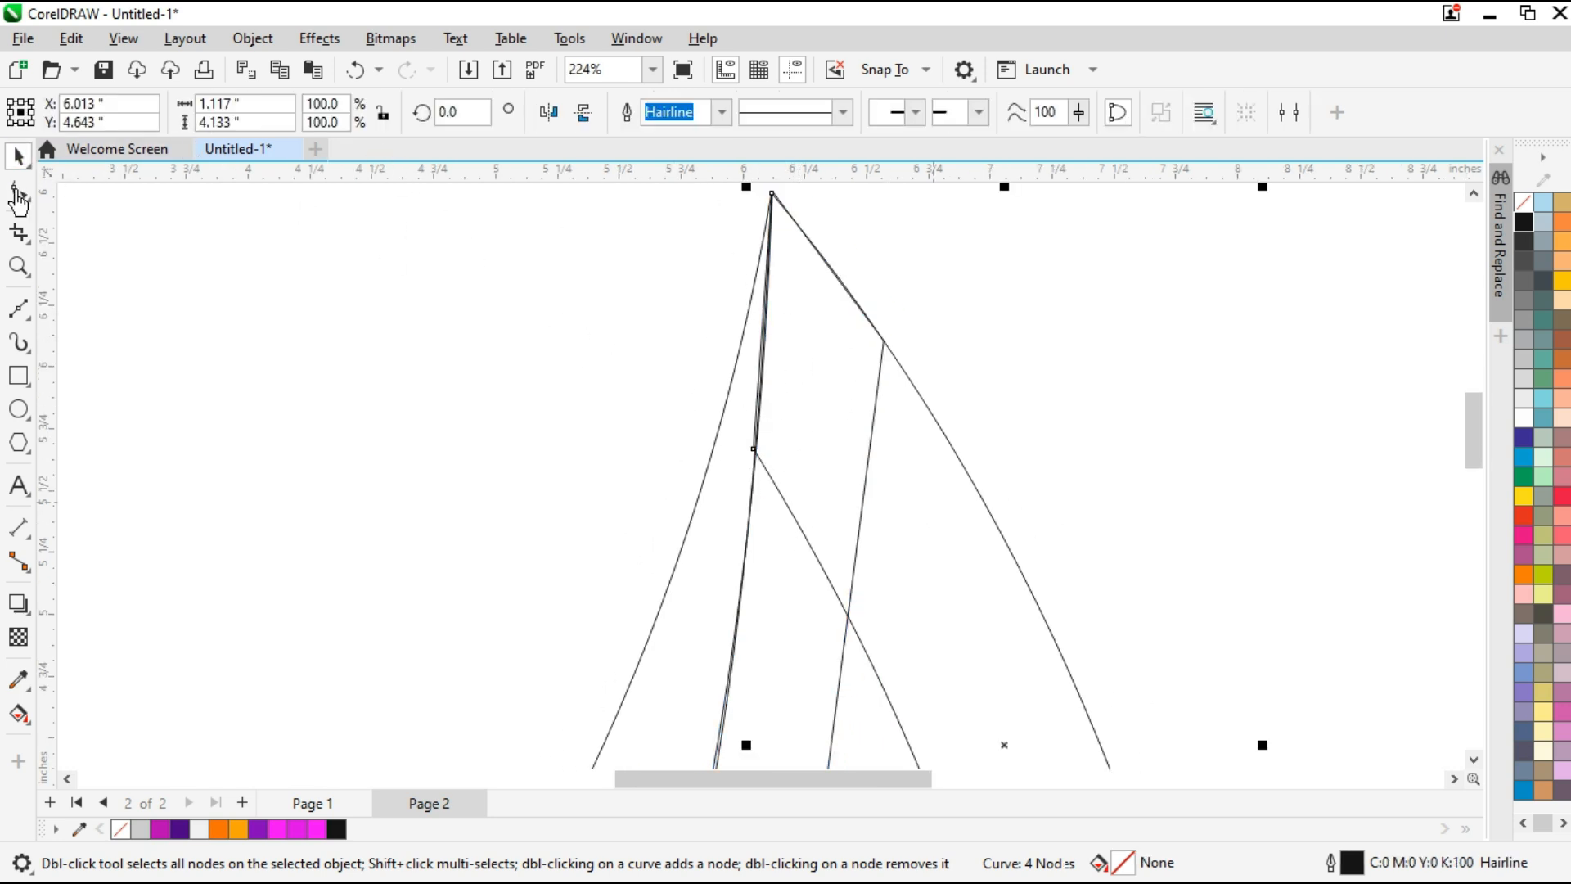
pyautogui.click(960, 526)
pyautogui.scroll(-1, 616, 491)
pyautogui.click(18, 190)
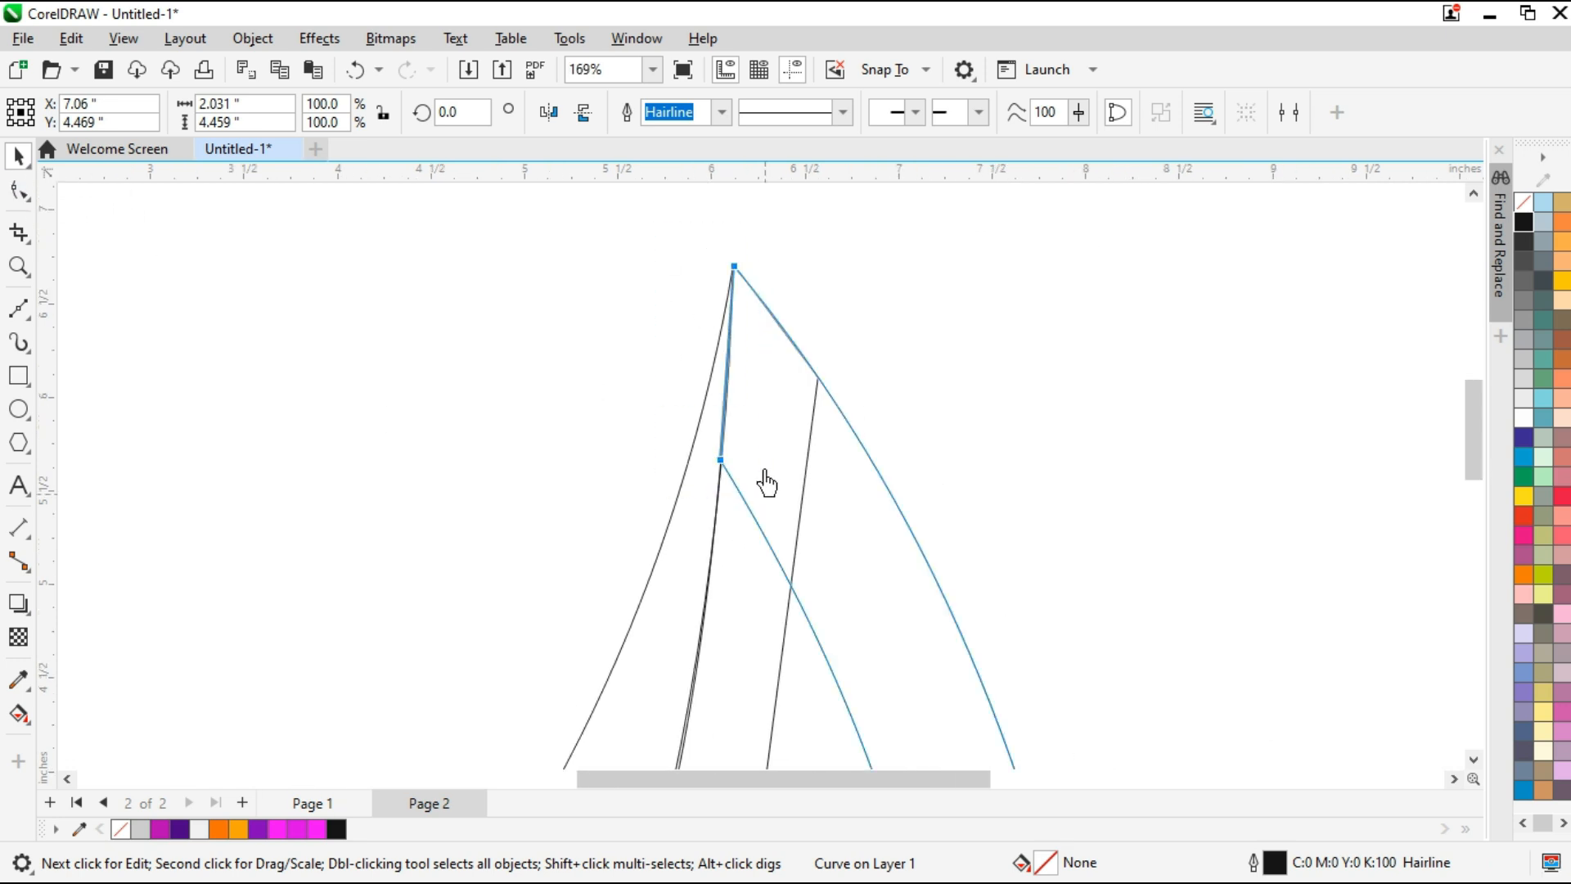
pyautogui.scroll(2, 711, 282)
pyautogui.moveTo(775, 541); pyautogui.dragTo(650, 635)
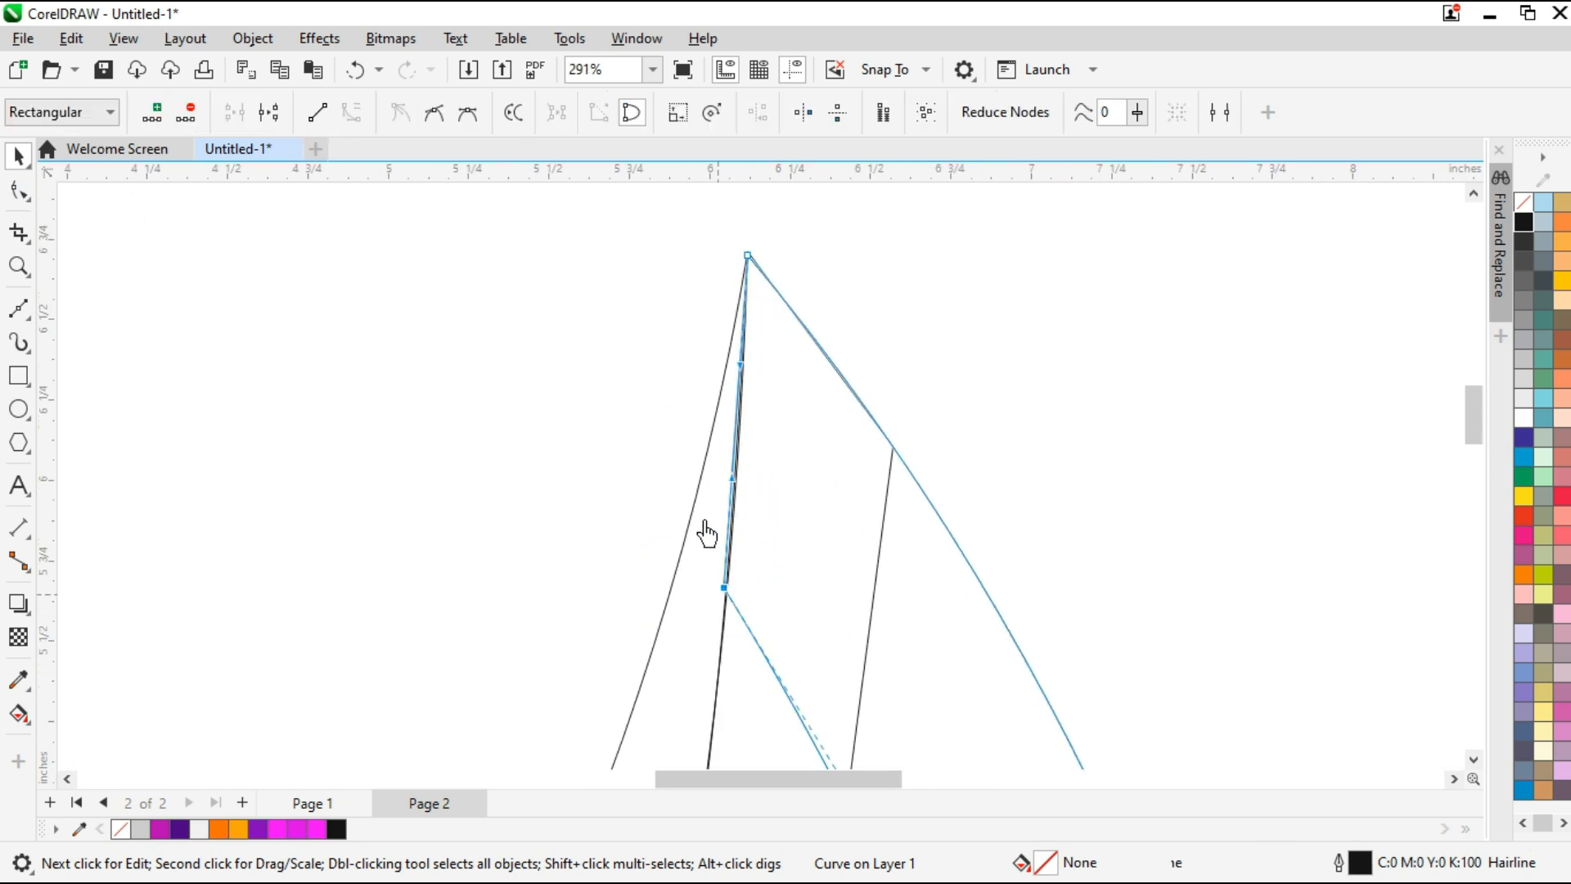
pyautogui.moveTo(723, 588)
pyautogui.mouseDown()
pyautogui.moveTo(699, 587)
pyautogui.moveTo(726, 592)
pyautogui.mouseUp()
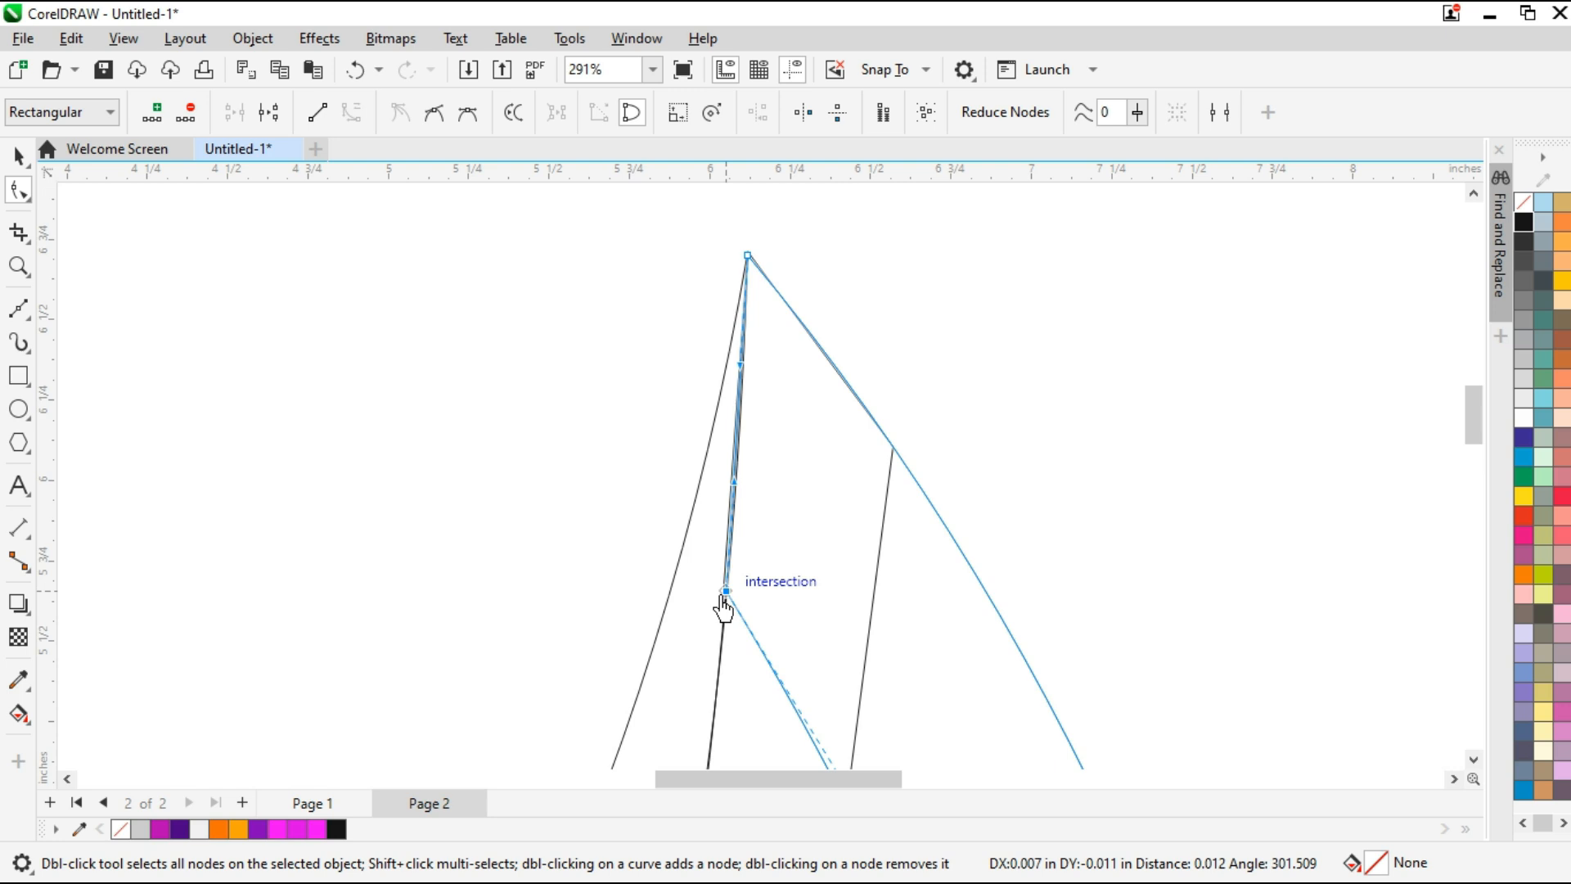
# - Bend the left triangle's inner edge slightly to the right so it lines up with the neighbouring edges below the apex
pyautogui.scroll(3, 734, 463)
pyautogui.click(732, 449)
pyautogui.click(726, 487)
pyautogui.moveTo(728, 463); pyautogui.dragTo(731, 463)
pyautogui.scroll(-2, 710, 421)
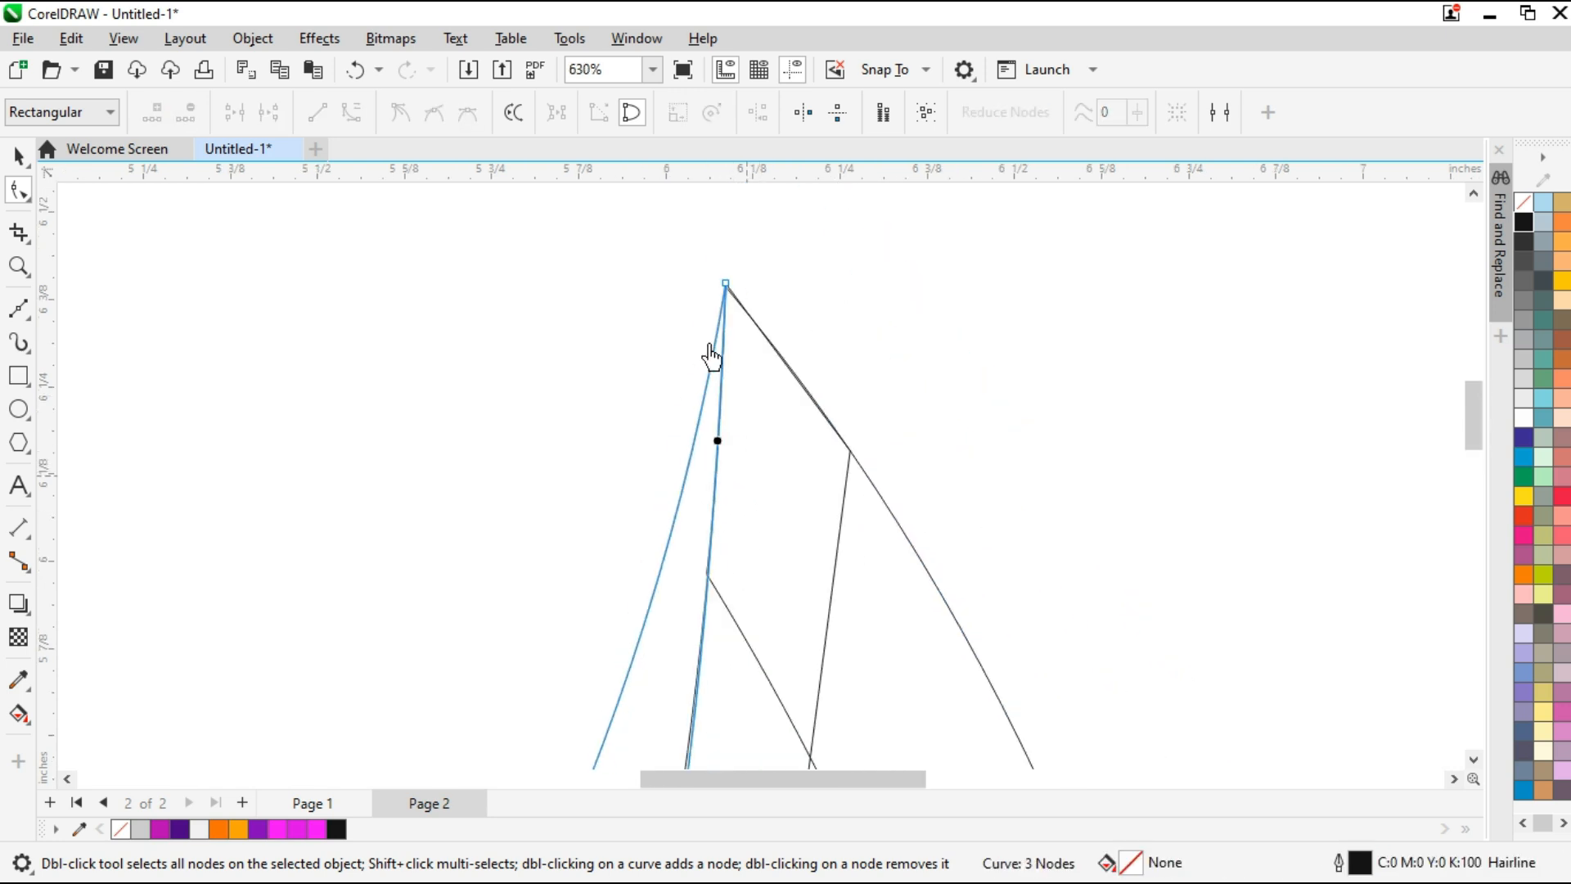
# - Bow the tall four-sided panel's right edge outward and adjust its left edge near the base to follow the triangle's edge
pyautogui.scroll(-5, 724, 297)
pyautogui.click(757, 400)
pyautogui.moveTo(818, 336); pyautogui.dragTo(722, 447)
pyautogui.moveTo(746, 554); pyautogui.dragTo(759, 554)
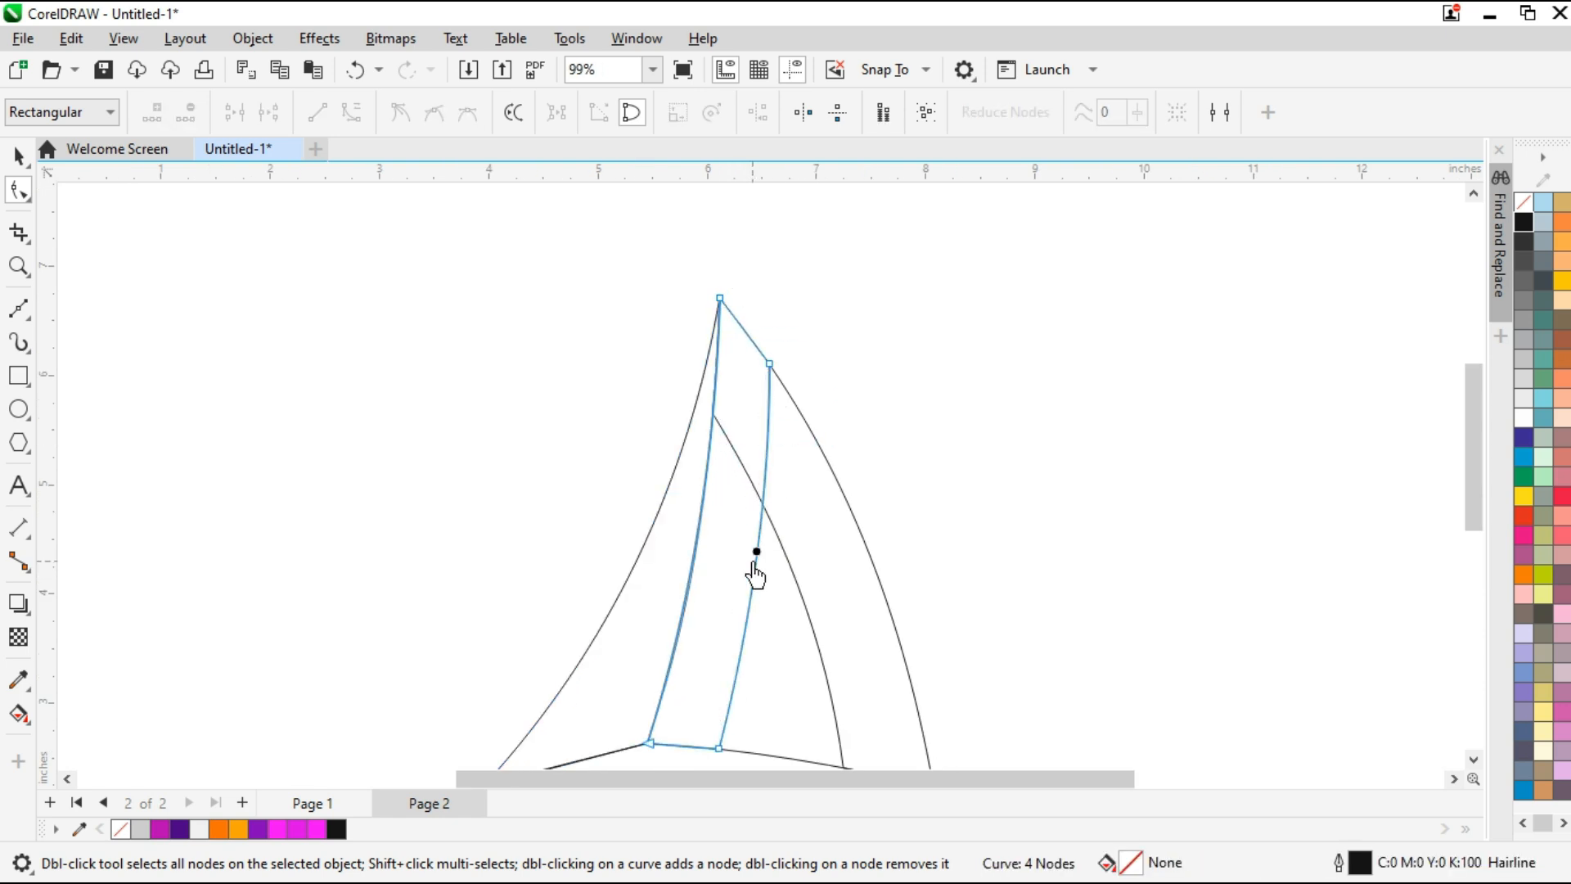
pyautogui.moveTo(633, 721); pyautogui.dragTo(683, 767)
pyautogui.scroll(3, 693, 534)
pyautogui.moveTo(692, 695); pyautogui.dragTo(704, 698)
pyautogui.scroll(-1, 715, 621)
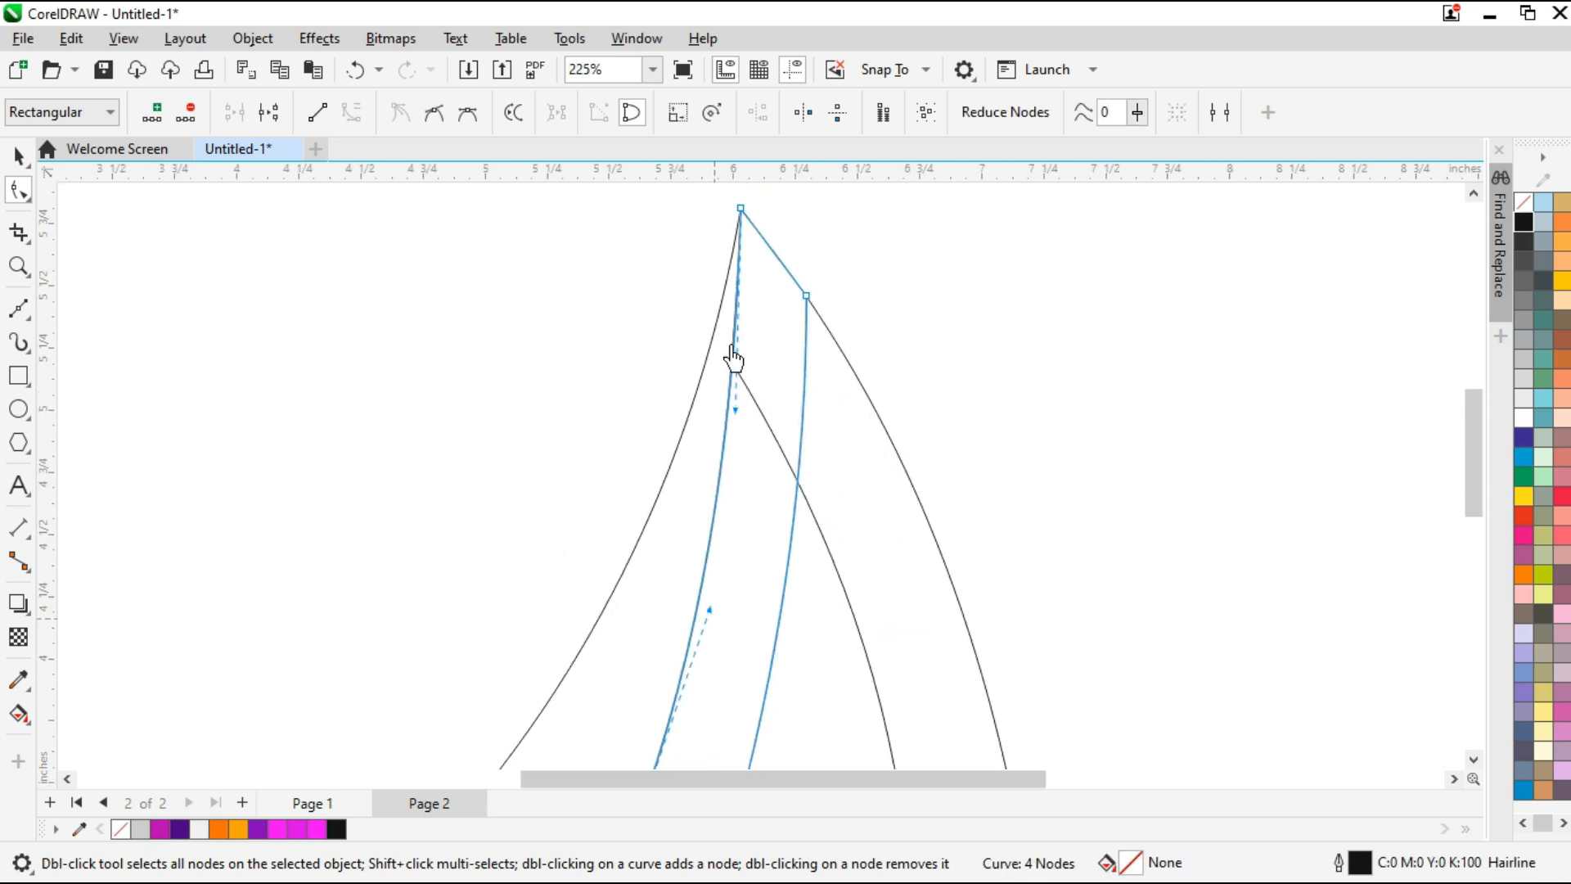
# - Move the right band's inner corner node onto the curved edge shared by the triangle and the tall panel
pyautogui.scroll(5, 737, 372)
pyautogui.click(611, 456)
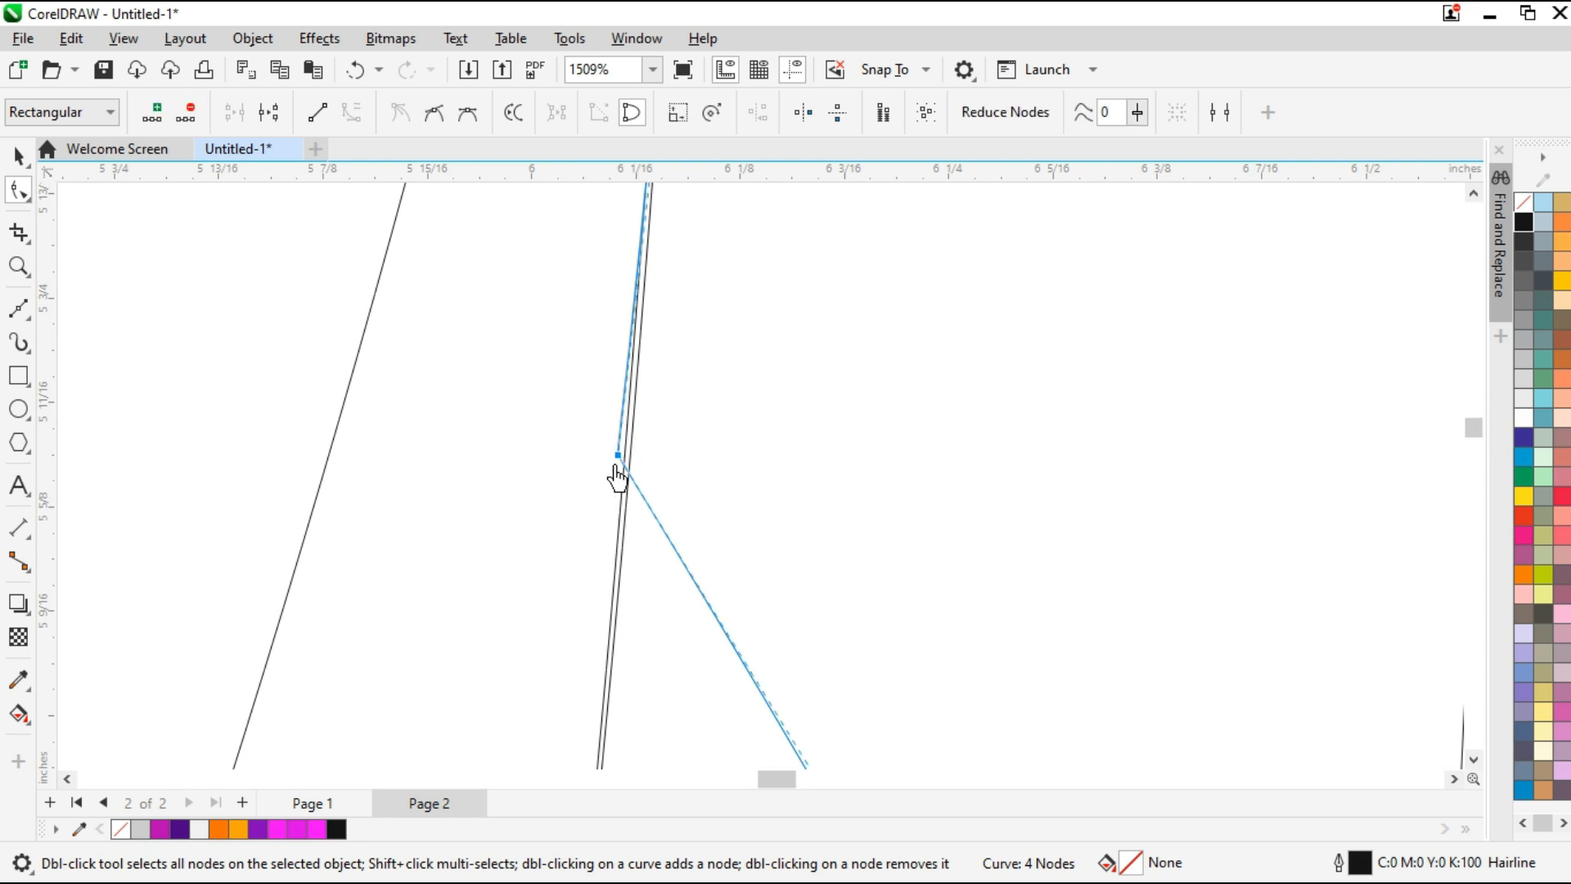
pyautogui.scroll(2, 621, 463)
pyautogui.moveTo(635, 455); pyautogui.dragTo(679, 418)
pyautogui.scroll(-3, 704, 596)
pyautogui.scroll(5, 721, 391)
pyautogui.scroll(-3, 748, 507)
pyautogui.scroll(3, 748, 419)
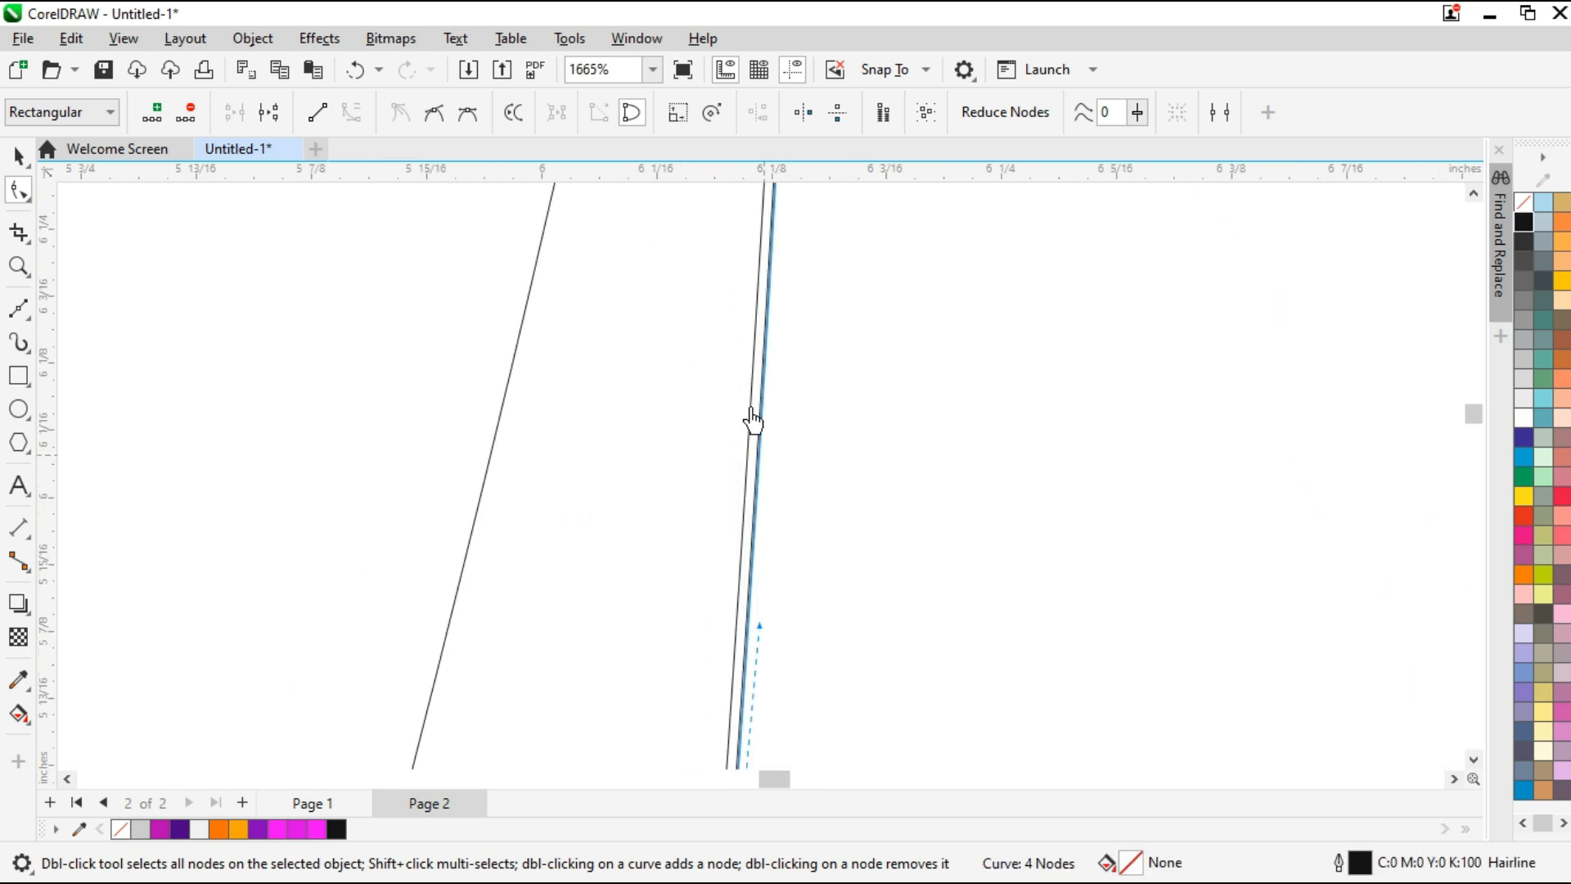
# - Close the remaining gap by bending the left triangle's inner edge onto the tall panel's left edge
pyautogui.click(759, 453)
pyautogui.scroll(2, 761, 459)
pyautogui.moveTo(743, 411); pyautogui.dragTo(759, 415)
pyautogui.scroll(-5, 706, 384)
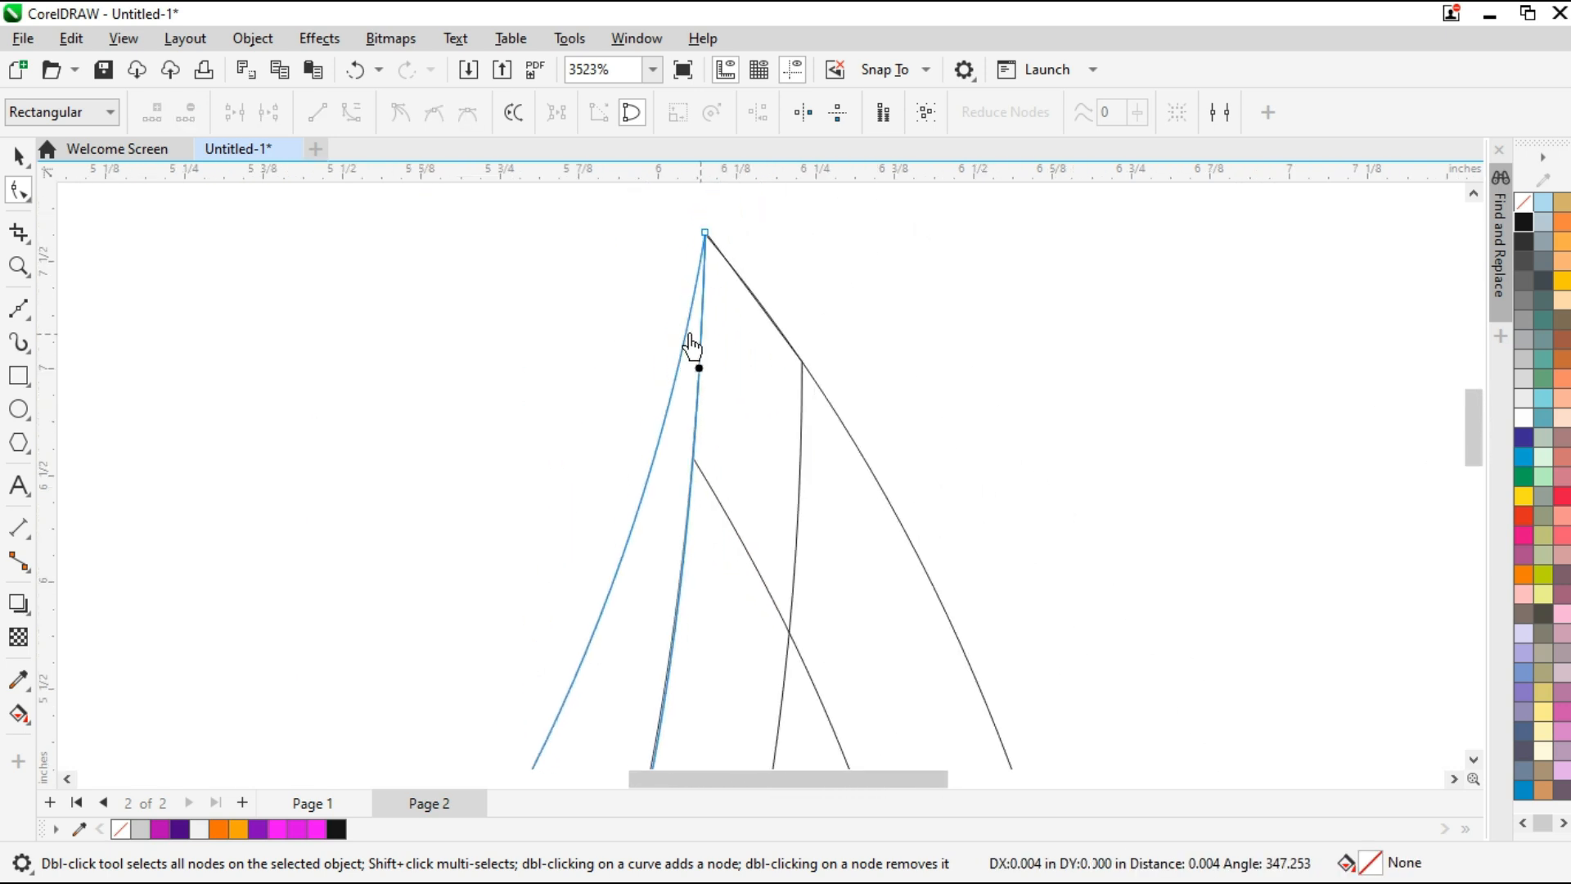
# - Draw a closed four-sided panel on the base between the middle edge and the band's inner edge, lowering its upper-right node
pyautogui.scroll(-8, 695, 343)
pyautogui.scroll(2, 707, 673)
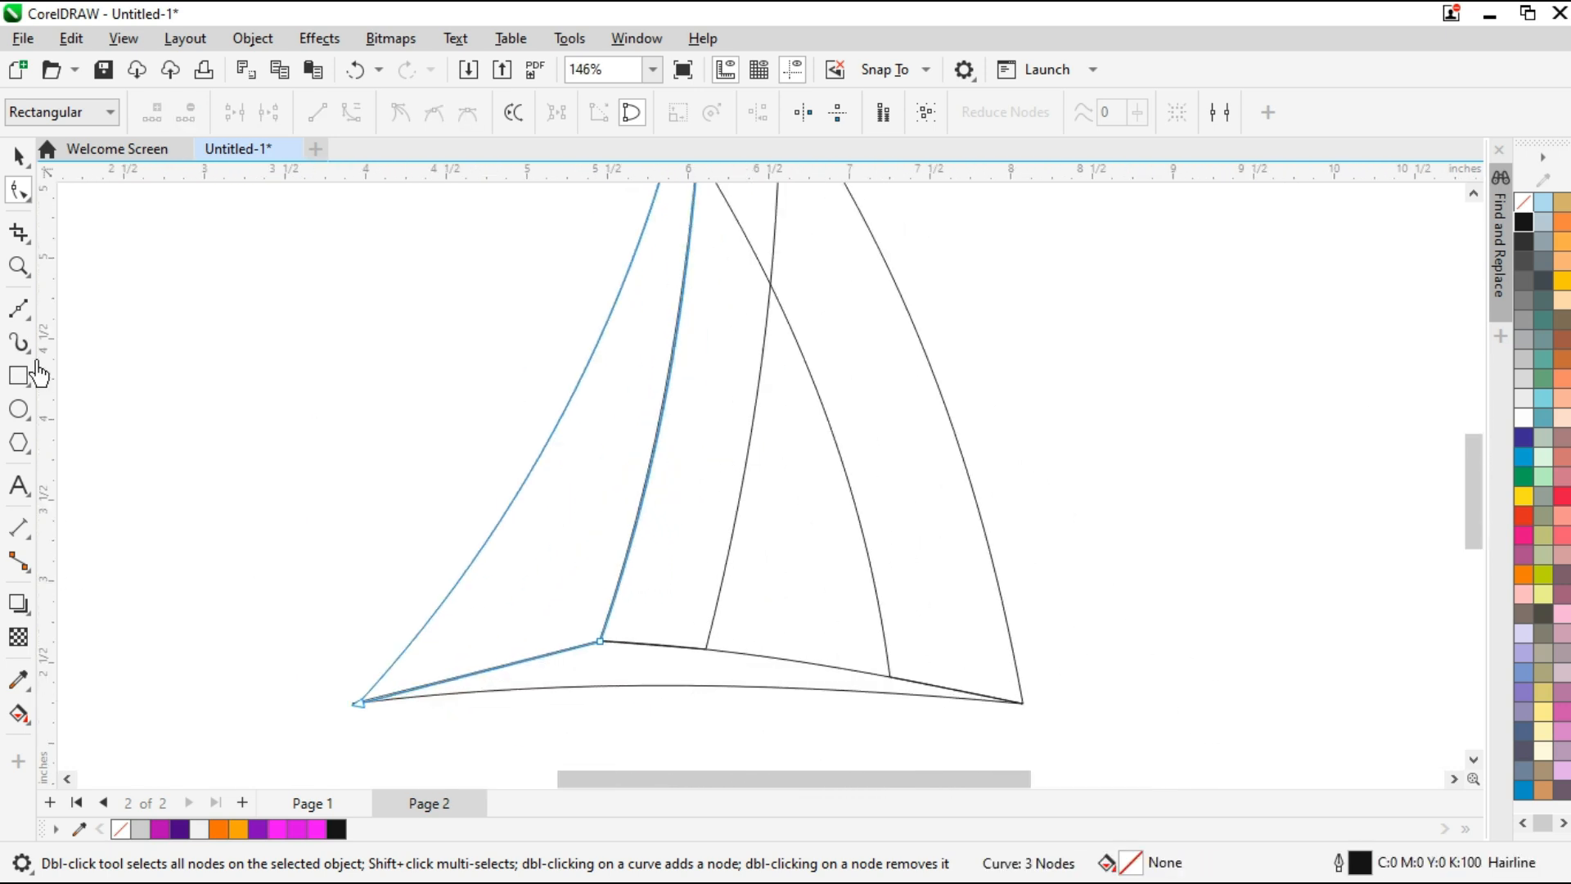
pyautogui.click(20, 311)
pyautogui.scroll(1, 654, 598)
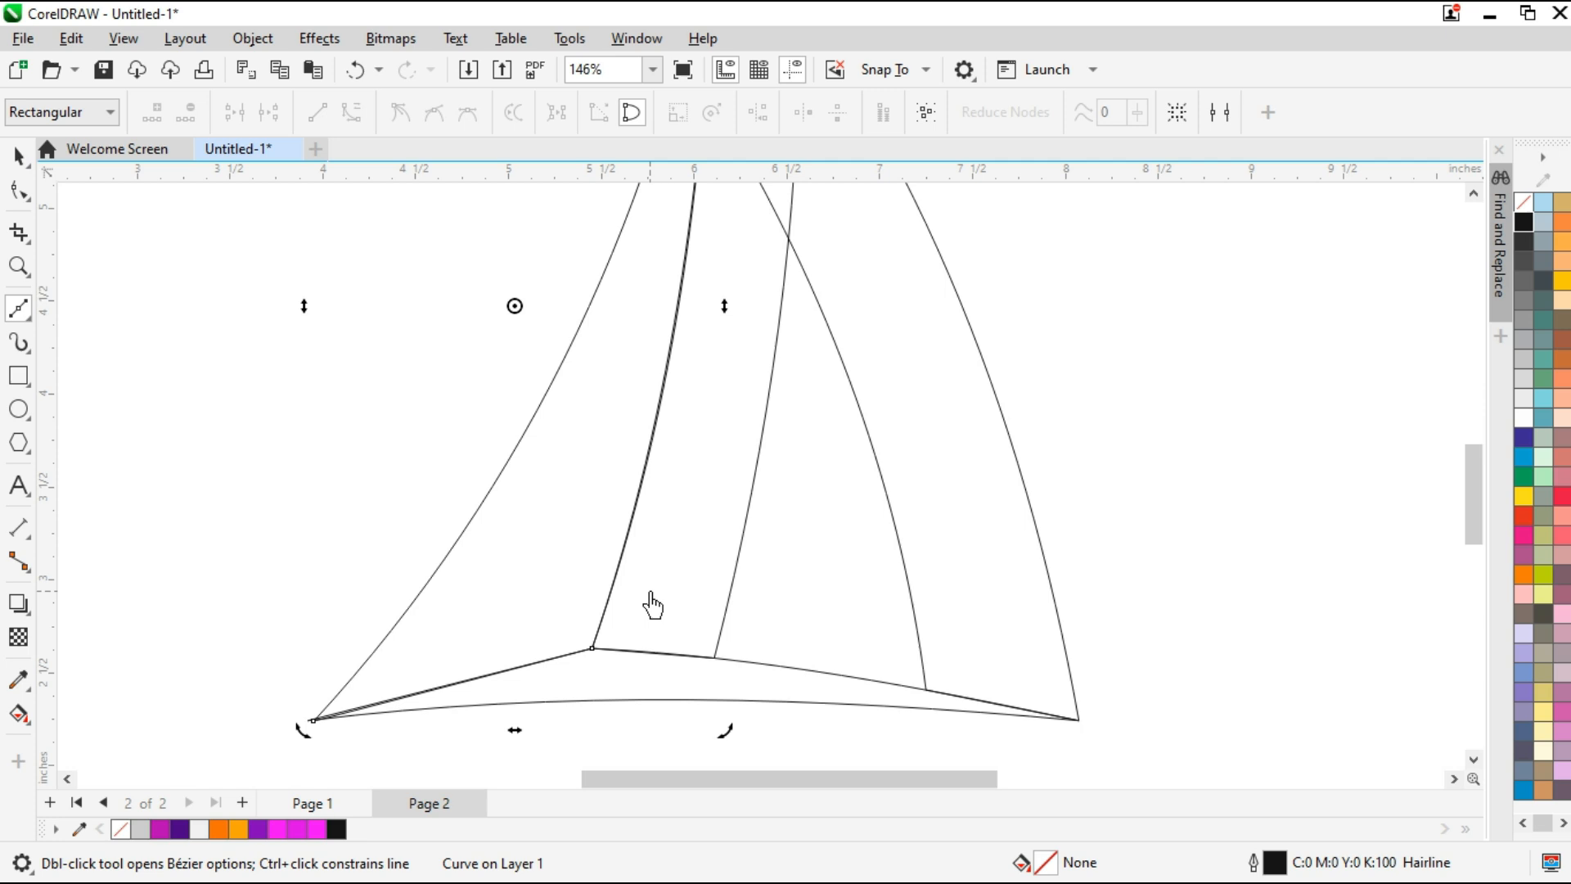
pyautogui.click(899, 542)
pyautogui.click(926, 690)
pyautogui.click(593, 649)
pyautogui.click(627, 539)
pyautogui.press('F10')
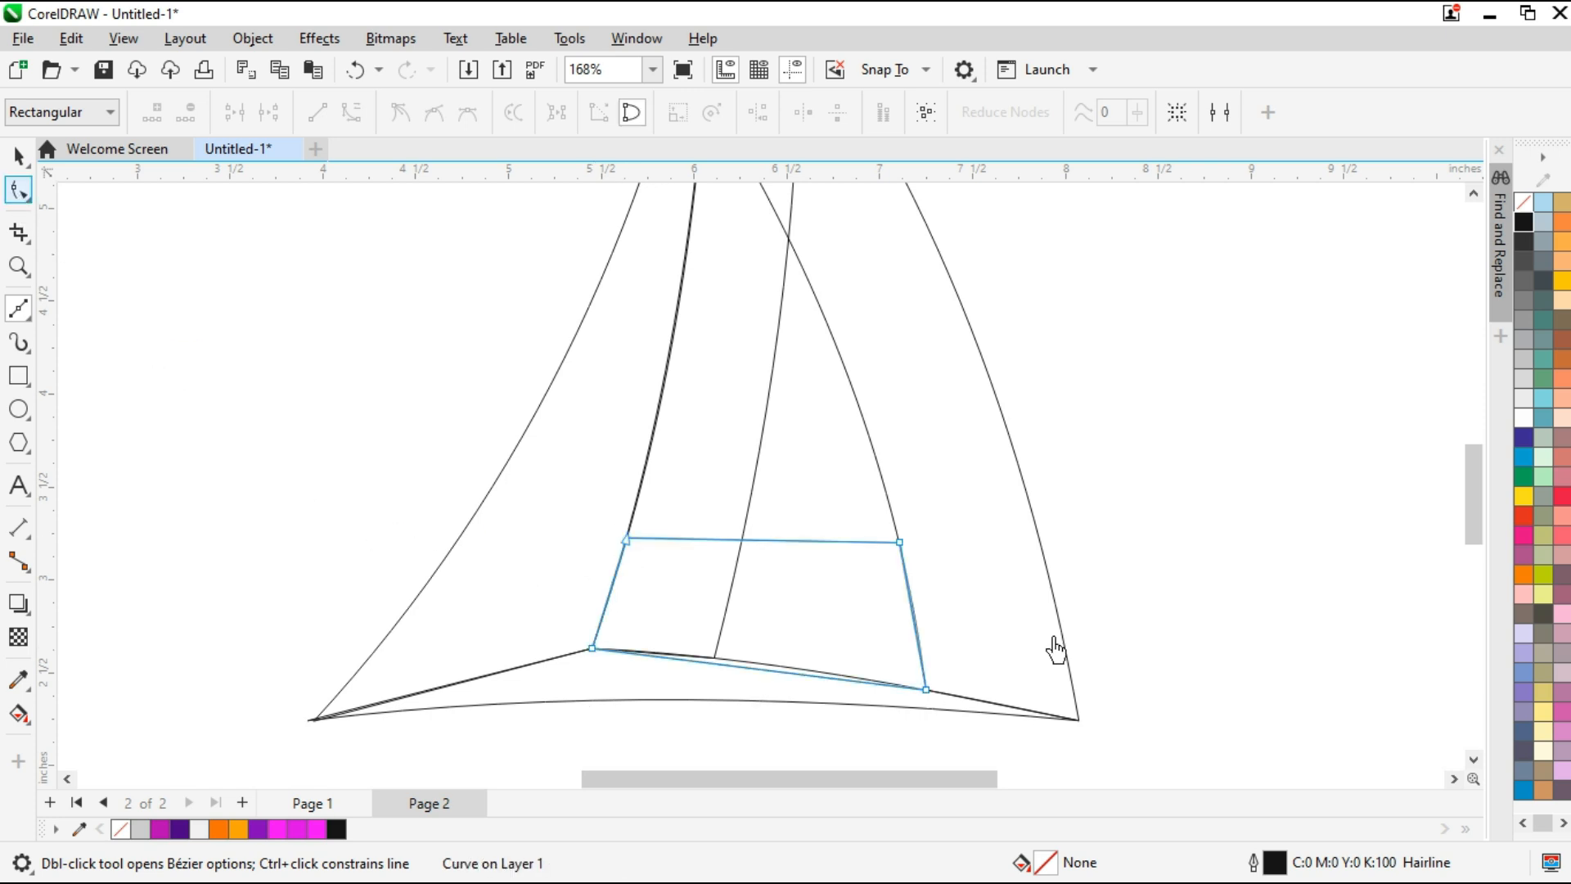
pyautogui.moveTo(906, 563); pyautogui.dragTo(911, 587)
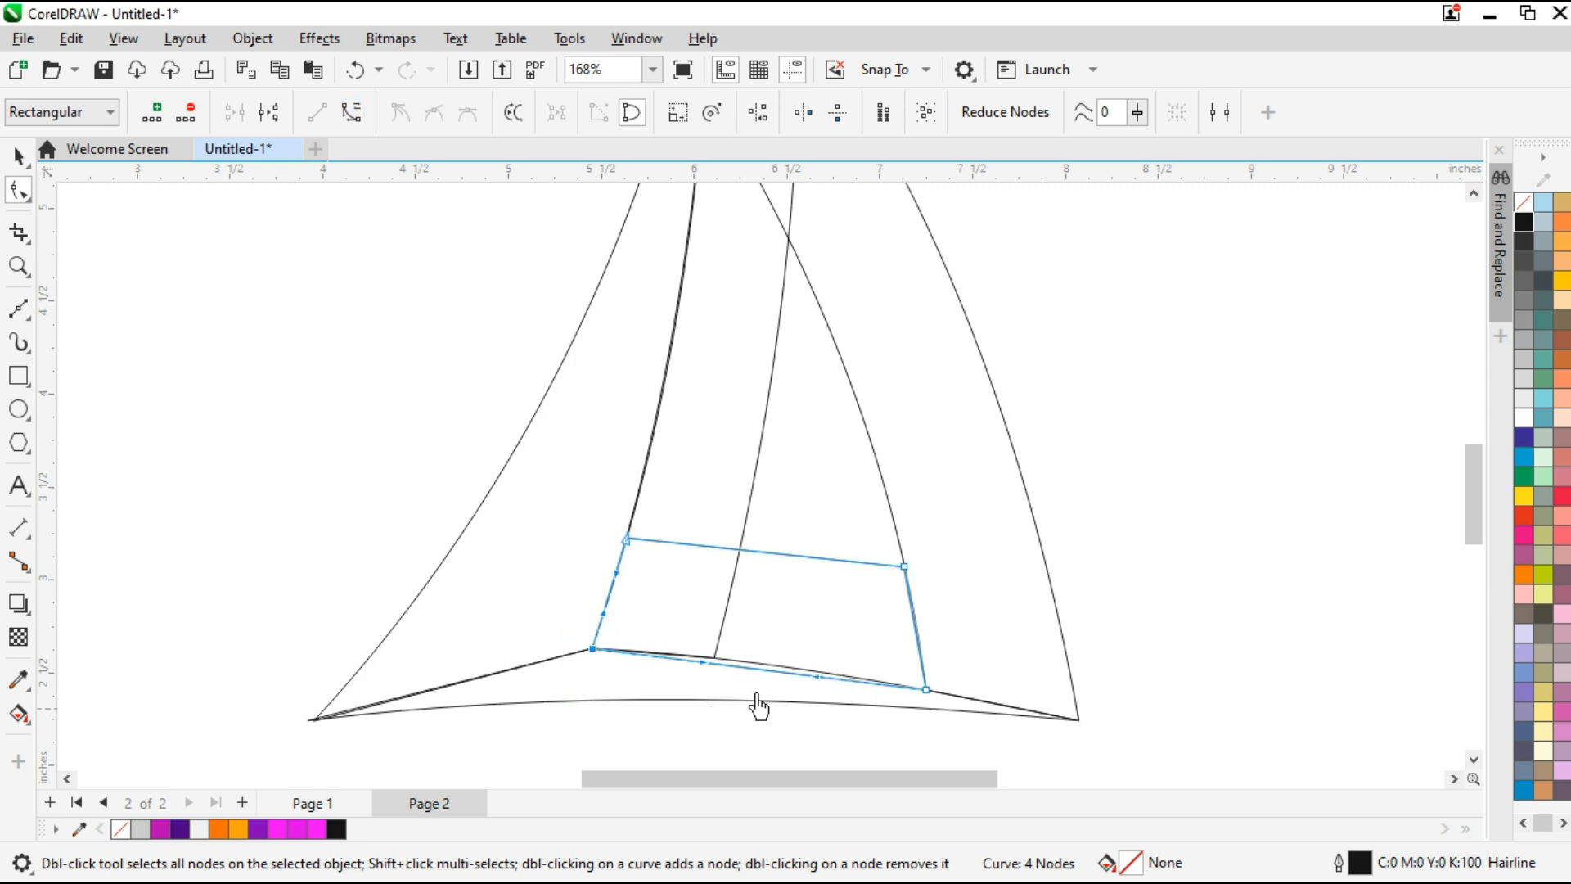
# - Convert the lower panel's segments to curves and bend its bottom edge to follow the base's upper curve
pyautogui.scroll(2, 759, 711)
pyautogui.moveTo(740, 649); pyautogui.dragTo(743, 635)
pyautogui.moveTo(391, 654); pyautogui.dragTo(502, 579)
pyautogui.scroll(2, 802, 653)
pyautogui.scroll(5, 798, 663)
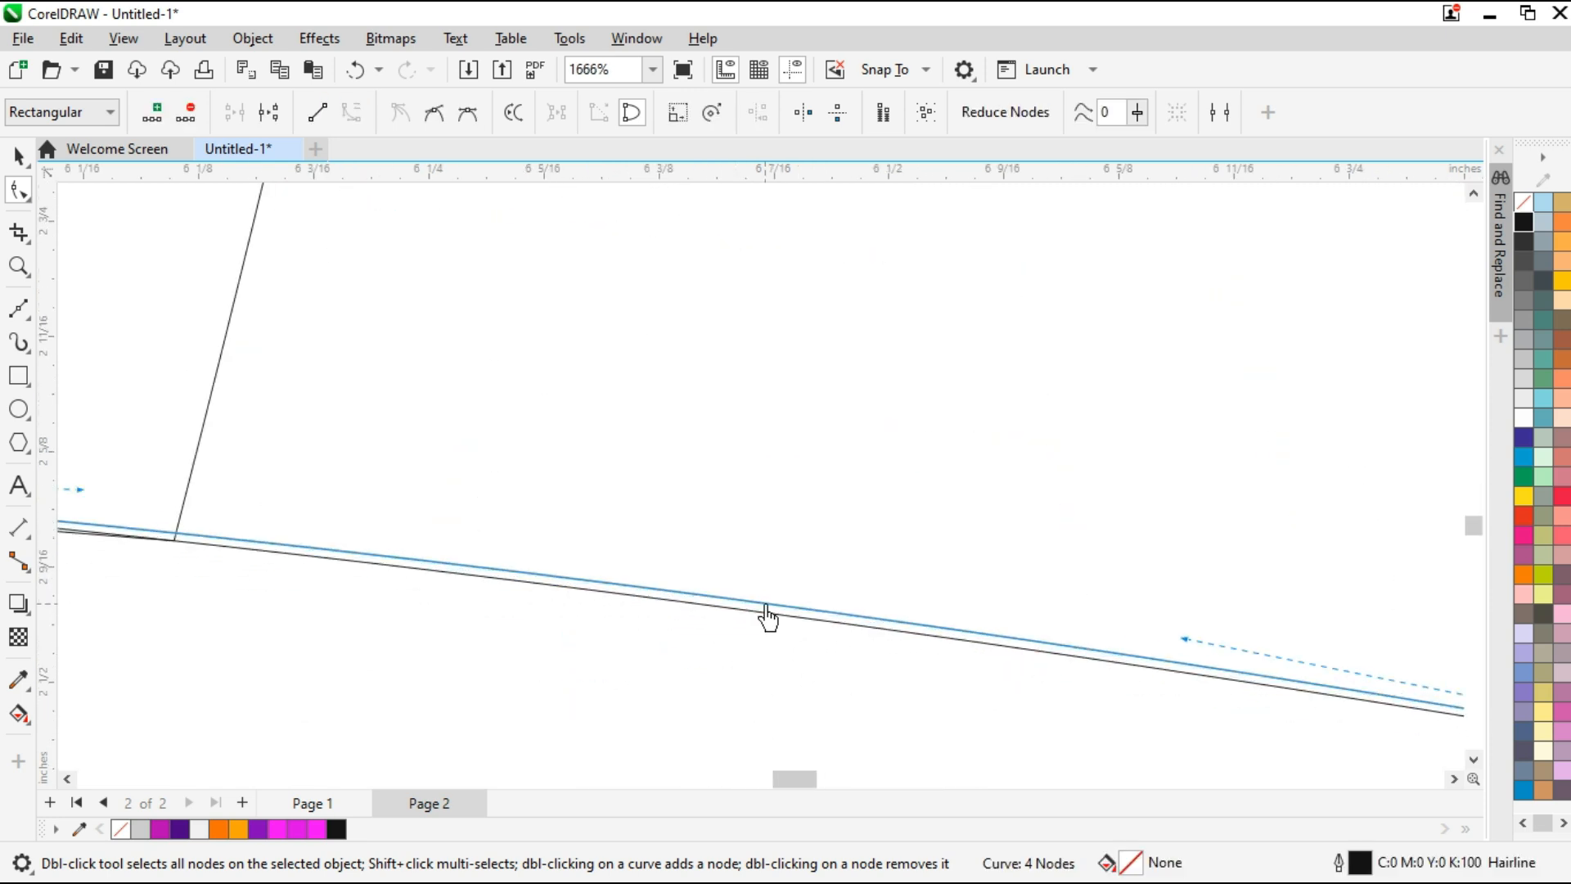
pyautogui.click(762, 618)
pyautogui.scroll(-4, 729, 660)
pyautogui.scroll(4, 446, 642)
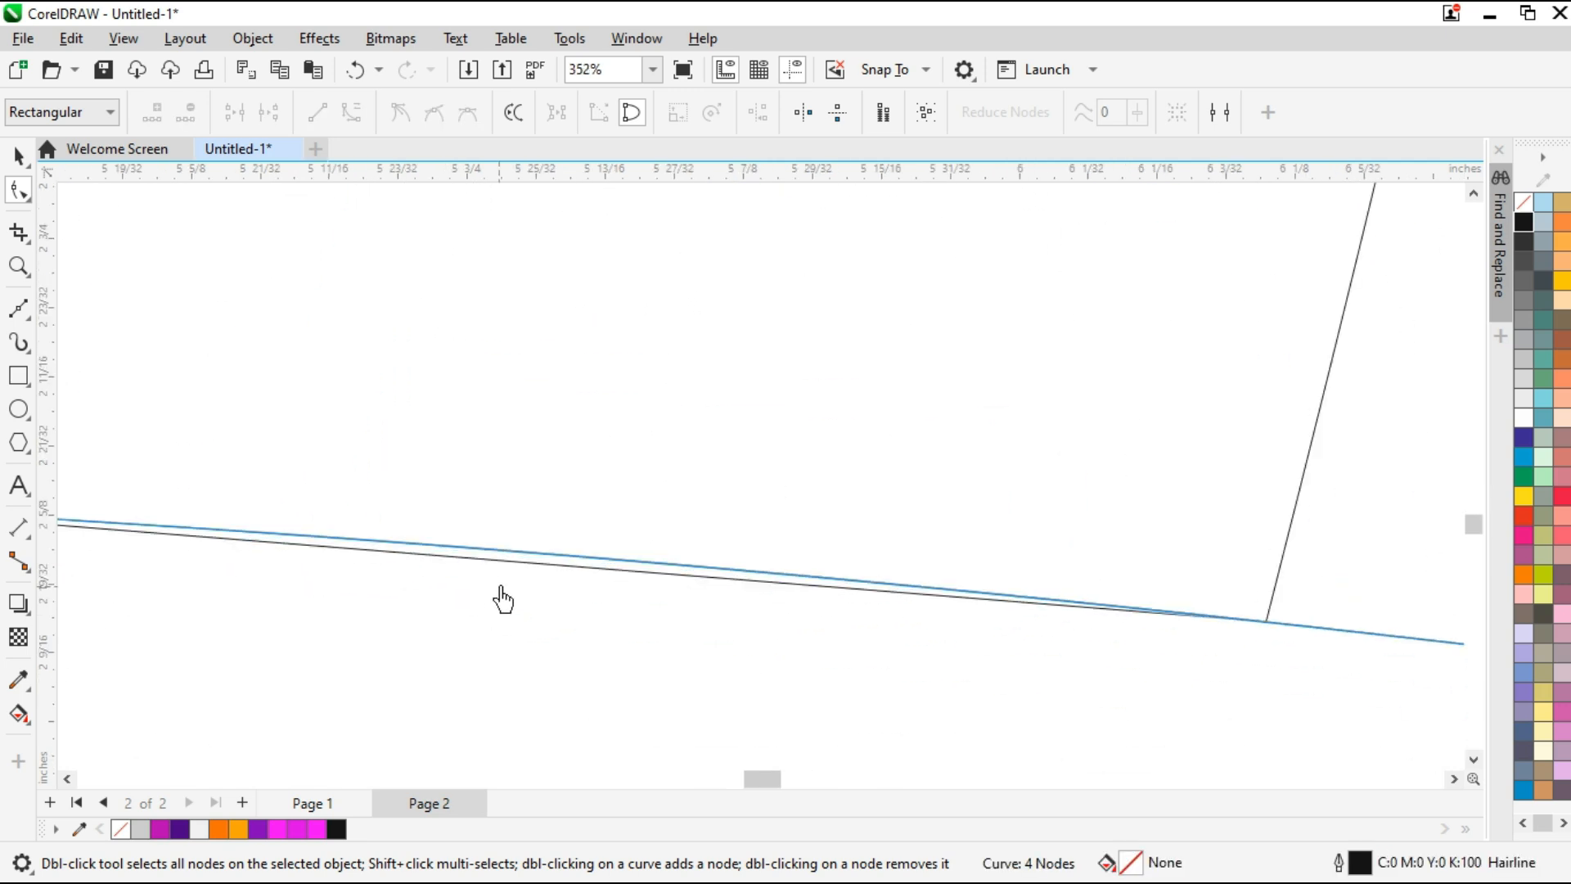
pyautogui.scroll(-1, 491, 591)
pyautogui.moveTo(489, 577); pyautogui.dragTo(494, 596)
pyautogui.hotkey('ctrl', 'z')
# - Select the tall panel and bend its short bottom edge upward to follow the base's upper curve
pyautogui.click(976, 563)
pyautogui.scroll(1, 427, 582)
pyautogui.scroll(-1, 1015, 586)
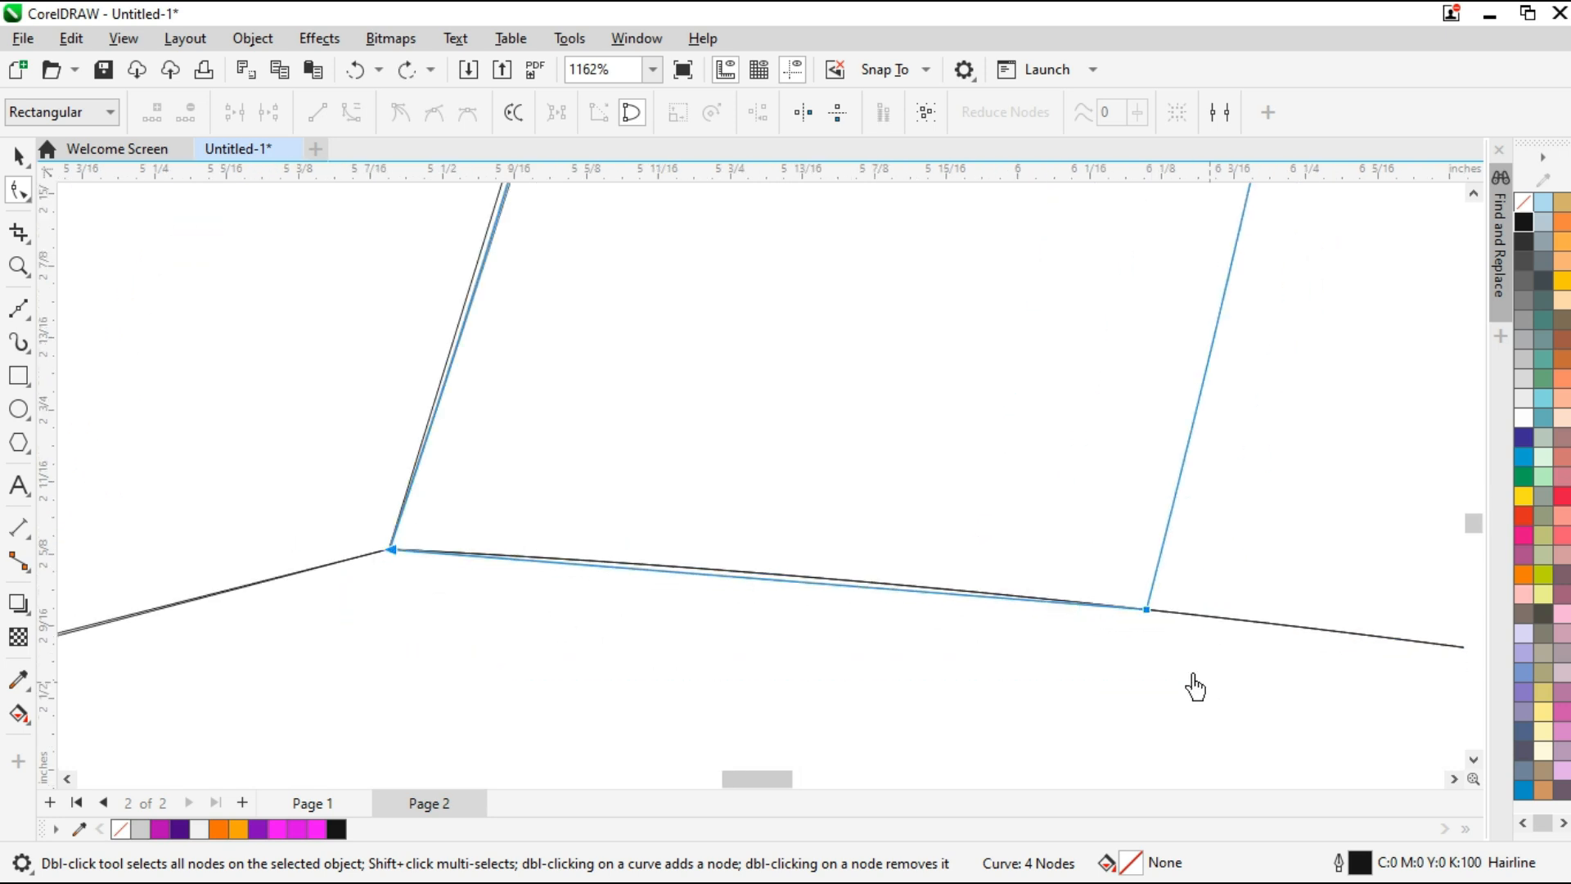
pyautogui.scroll(1, 750, 581)
pyautogui.moveTo(750, 574); pyautogui.dragTo(752, 563)
pyautogui.scroll(-1, 627, 574)
pyautogui.scroll(-1, 559, 548)
pyautogui.scroll(-1, 660, 597)
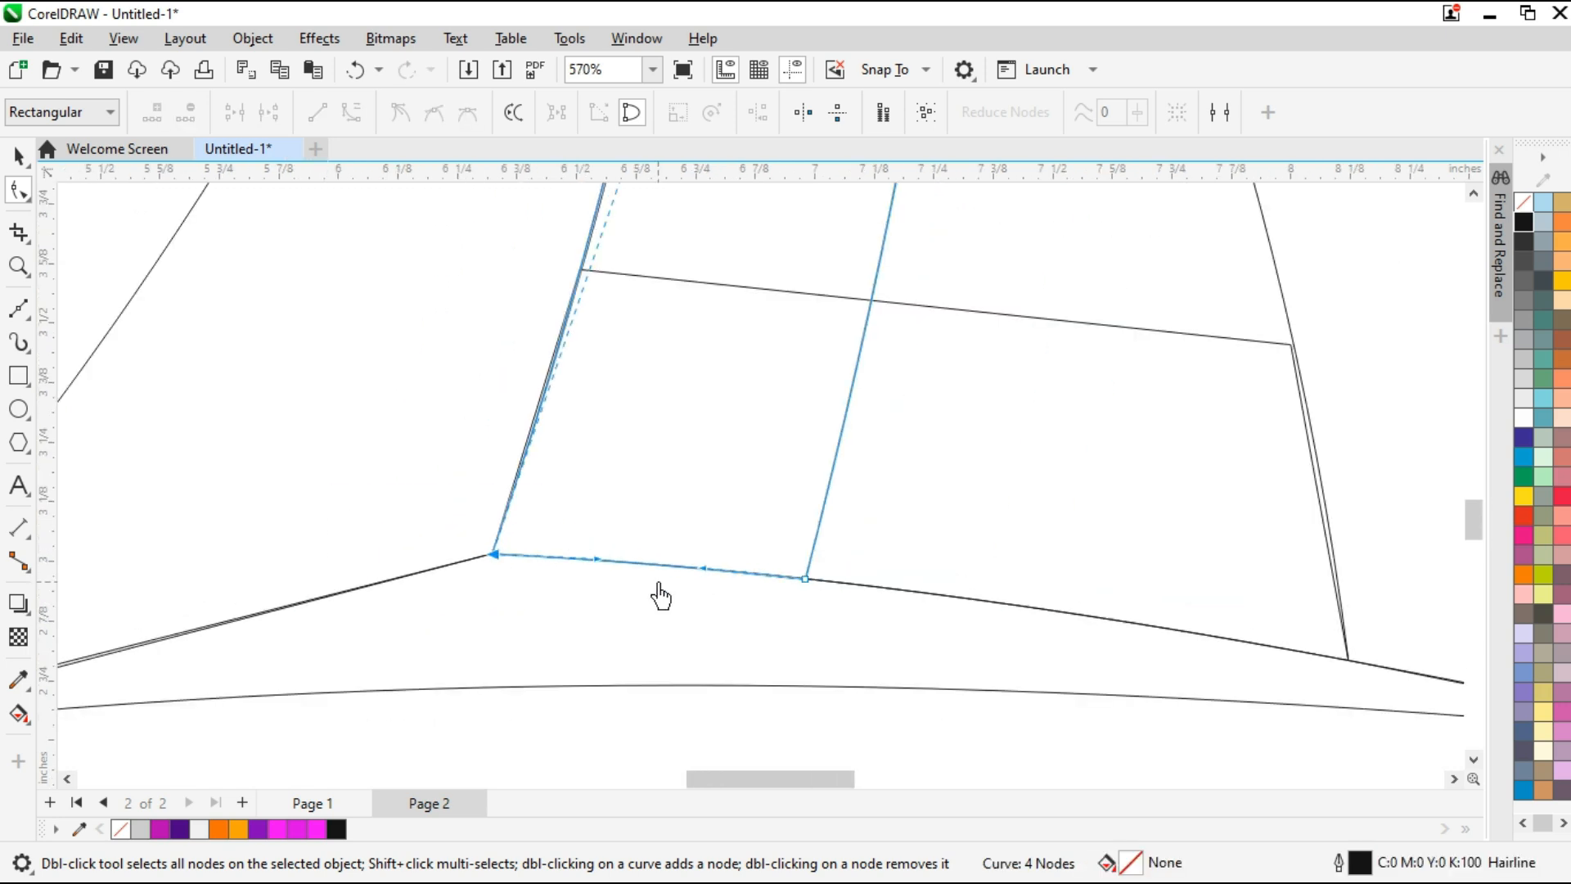
# - Adjust the lower part of the tall panel's left edge to align with the overlapping middle edges
pyautogui.scroll(-1, 764, 603)
pyautogui.scroll(2, 798, 497)
pyautogui.scroll(3, 659, 420)
pyautogui.scroll(2, 649, 410)
pyautogui.scroll(1, 650, 404)
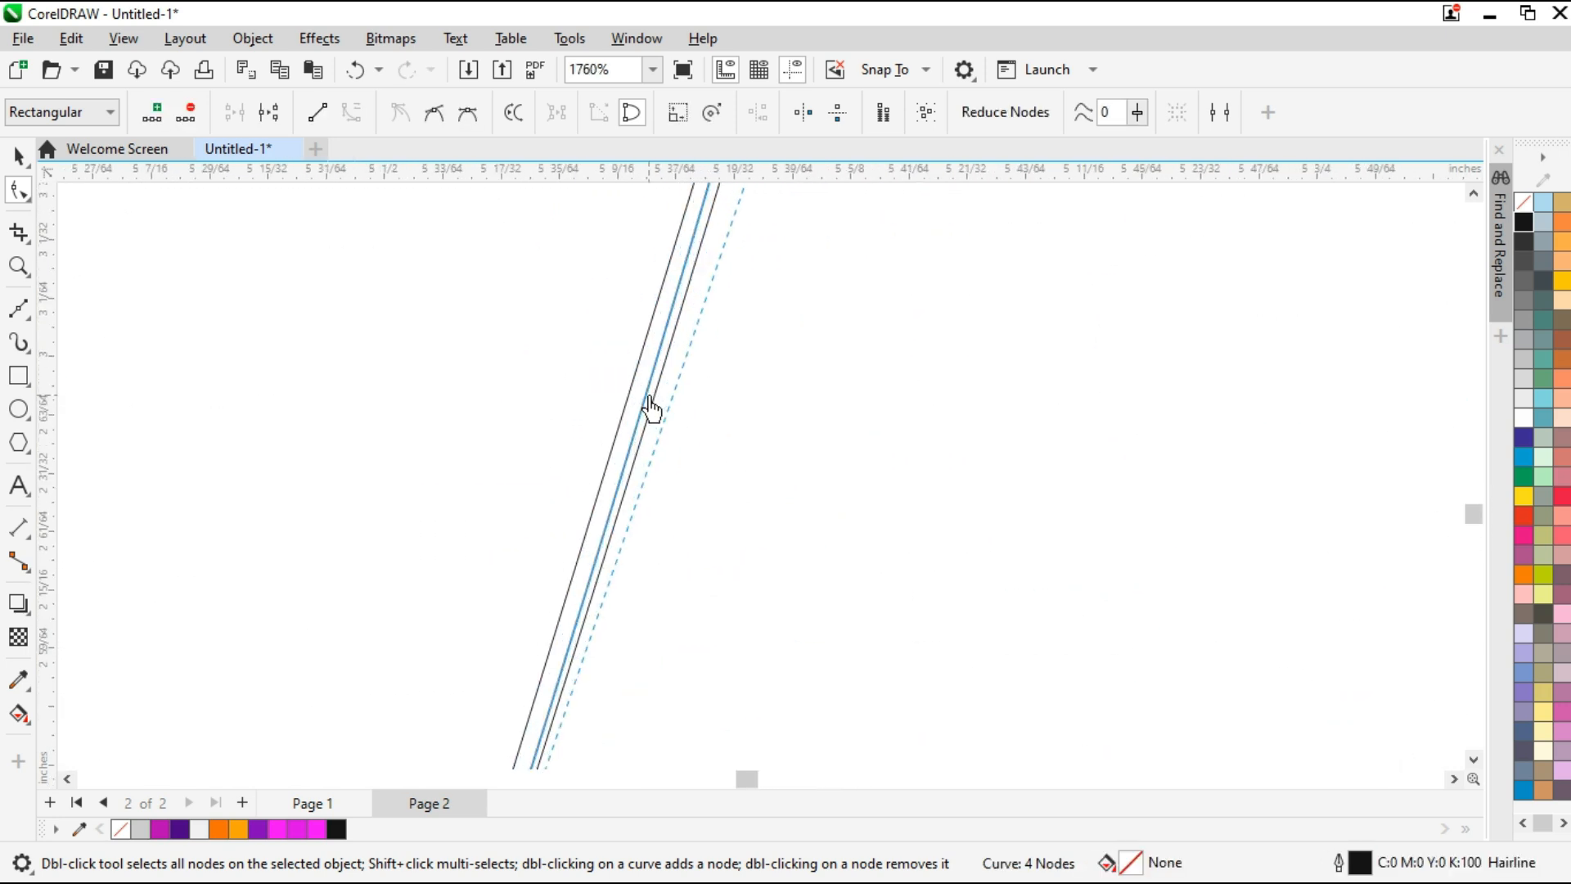
pyautogui.moveTo(632, 411); pyautogui.dragTo(675, 396)
# - Bend the lower panel's left edge onto the curved middle edge
pyautogui.scroll(-5, 642, 432)
pyautogui.scroll(4, 661, 349)
pyautogui.scroll(1, 660, 348)
pyautogui.scroll(-2, 619, 405)
pyautogui.scroll(3, 577, 728)
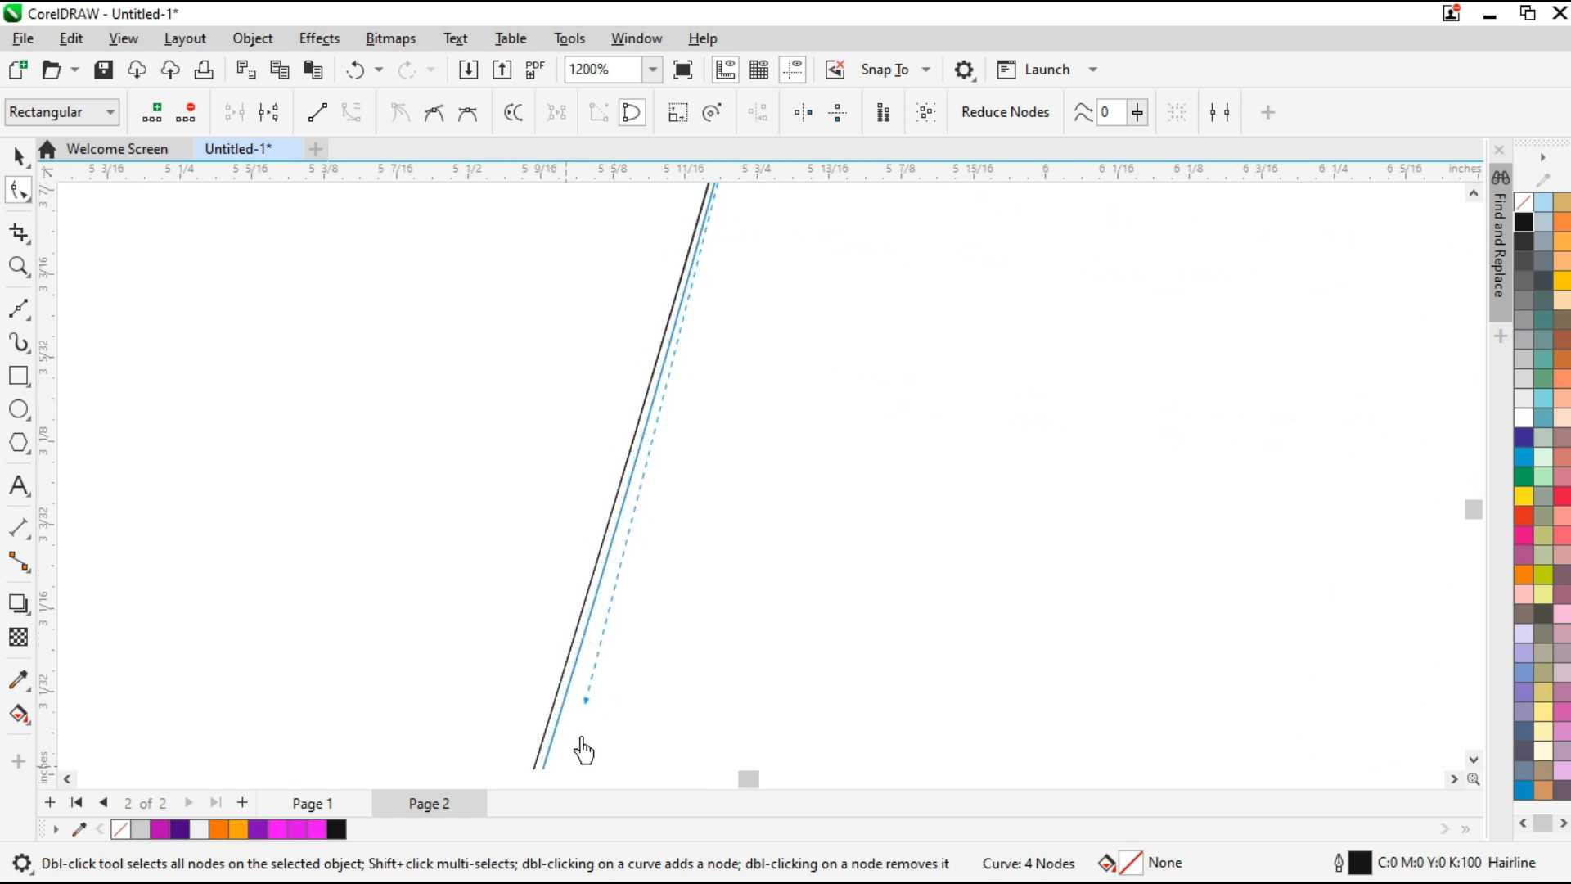
pyautogui.moveTo(566, 705); pyautogui.dragTo(573, 667)
pyautogui.click(568, 667)
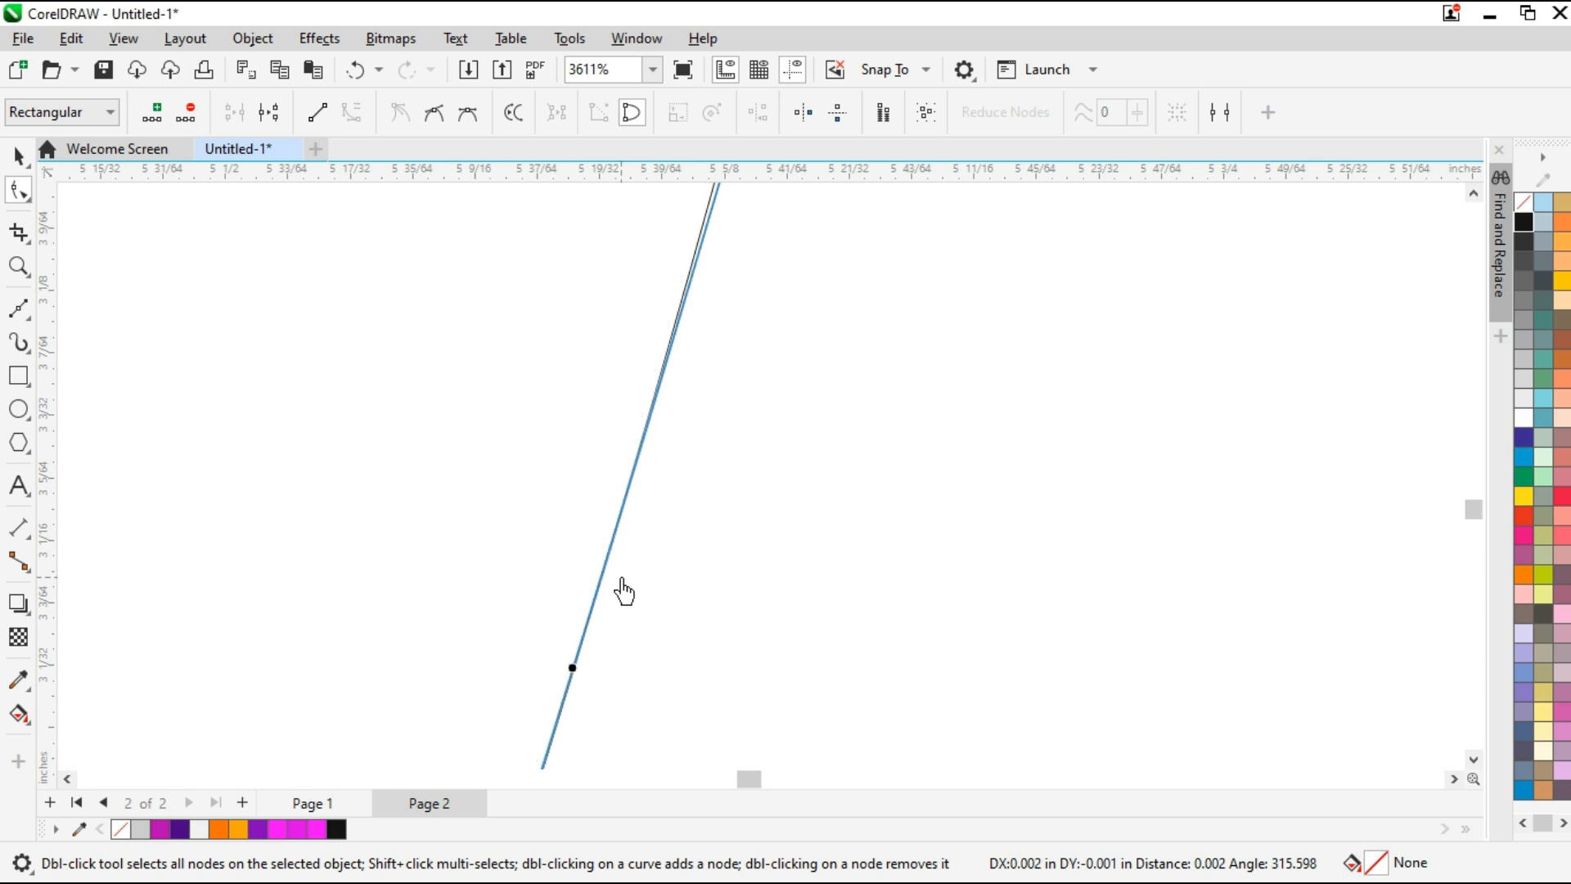
# - Move the lower panel's upper-left node onto the middle edge and adjust its curve handle to follow that edge
pyautogui.scroll(-2, 623, 590)
pyautogui.click(715, 271)
pyautogui.scroll(3, 715, 255)
pyautogui.moveTo(671, 311); pyautogui.dragTo(691, 319)
pyautogui.scroll(-3, 634, 393)
pyautogui.scroll(1, 582, 639)
pyautogui.moveTo(589, 627); pyautogui.dragTo(573, 616)
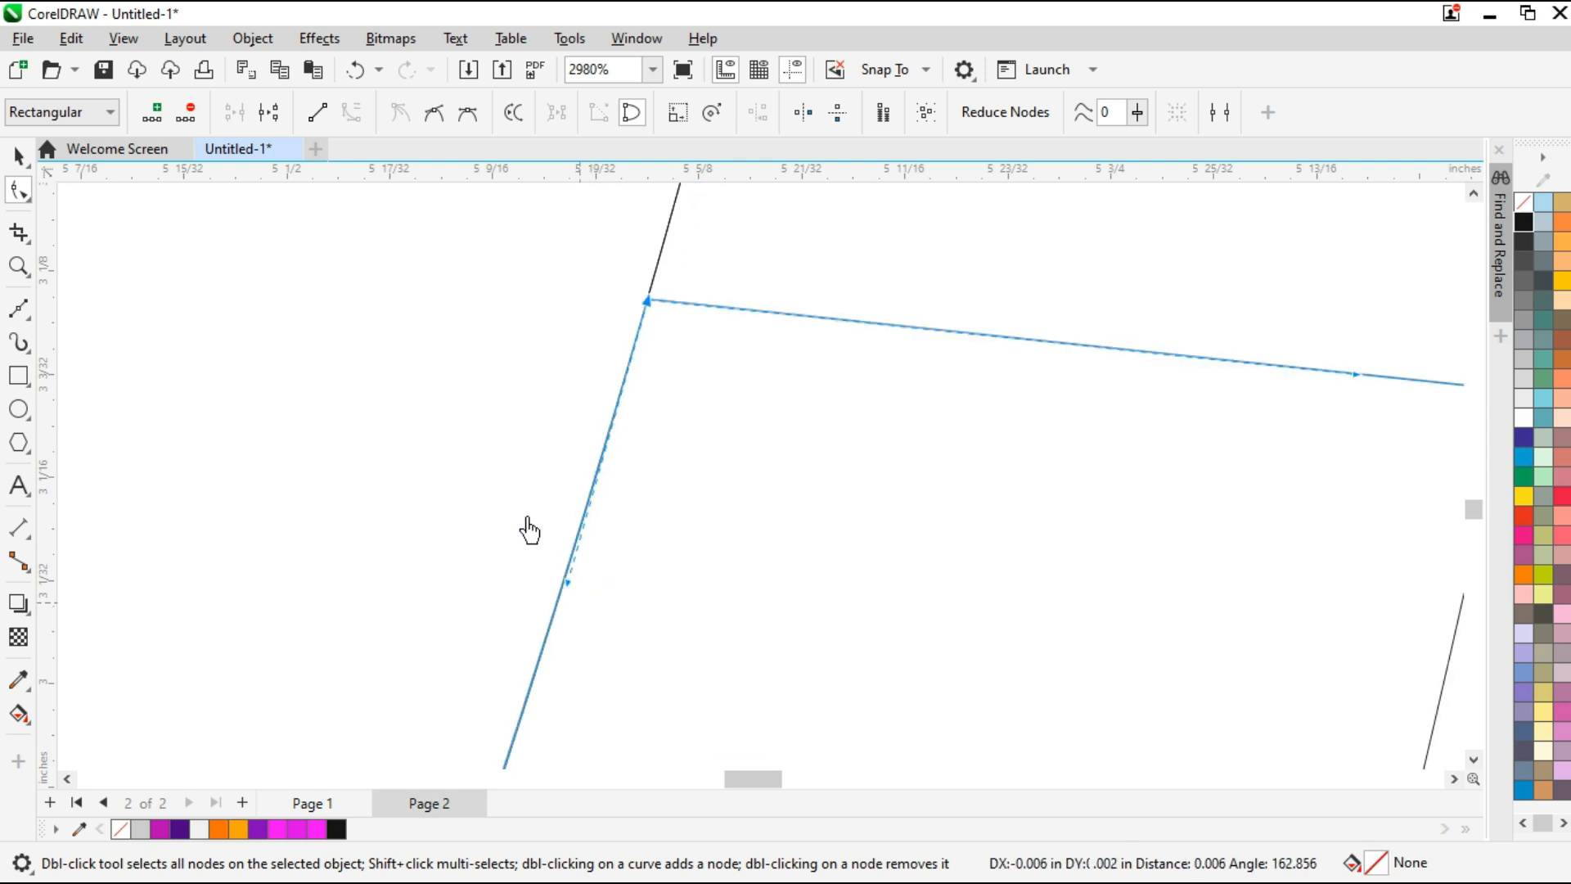
# - Bend the lower panel's right edge along the band's inner curve and move its upper-right node onto that curve
pyautogui.scroll(-5, 449, 470)
pyautogui.scroll(3, 949, 572)
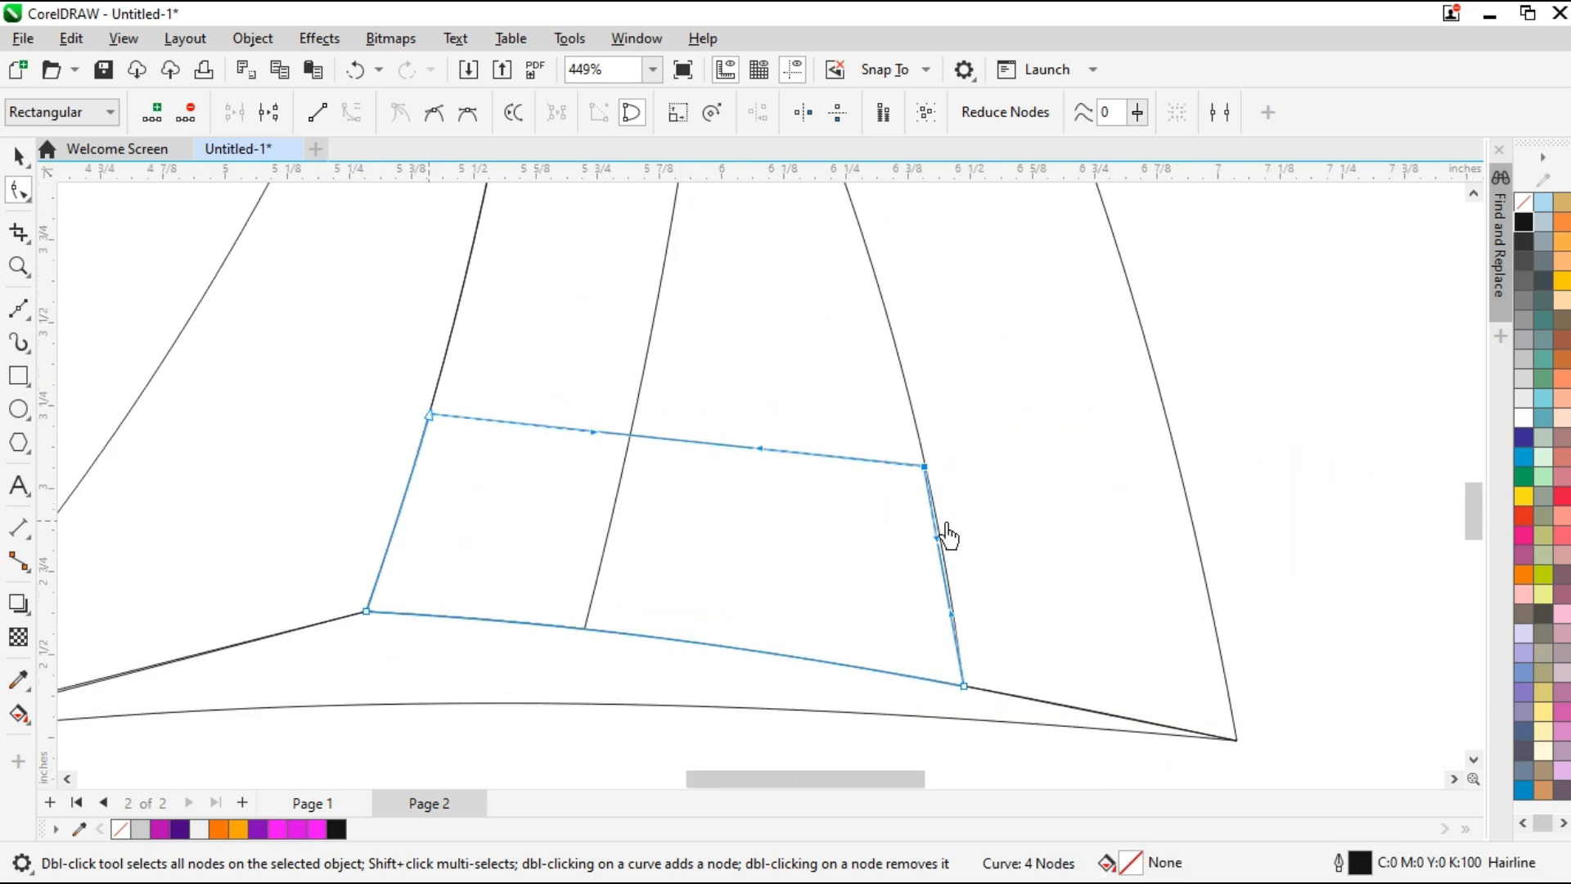
pyautogui.moveTo(938, 605); pyautogui.dragTo(939, 604)
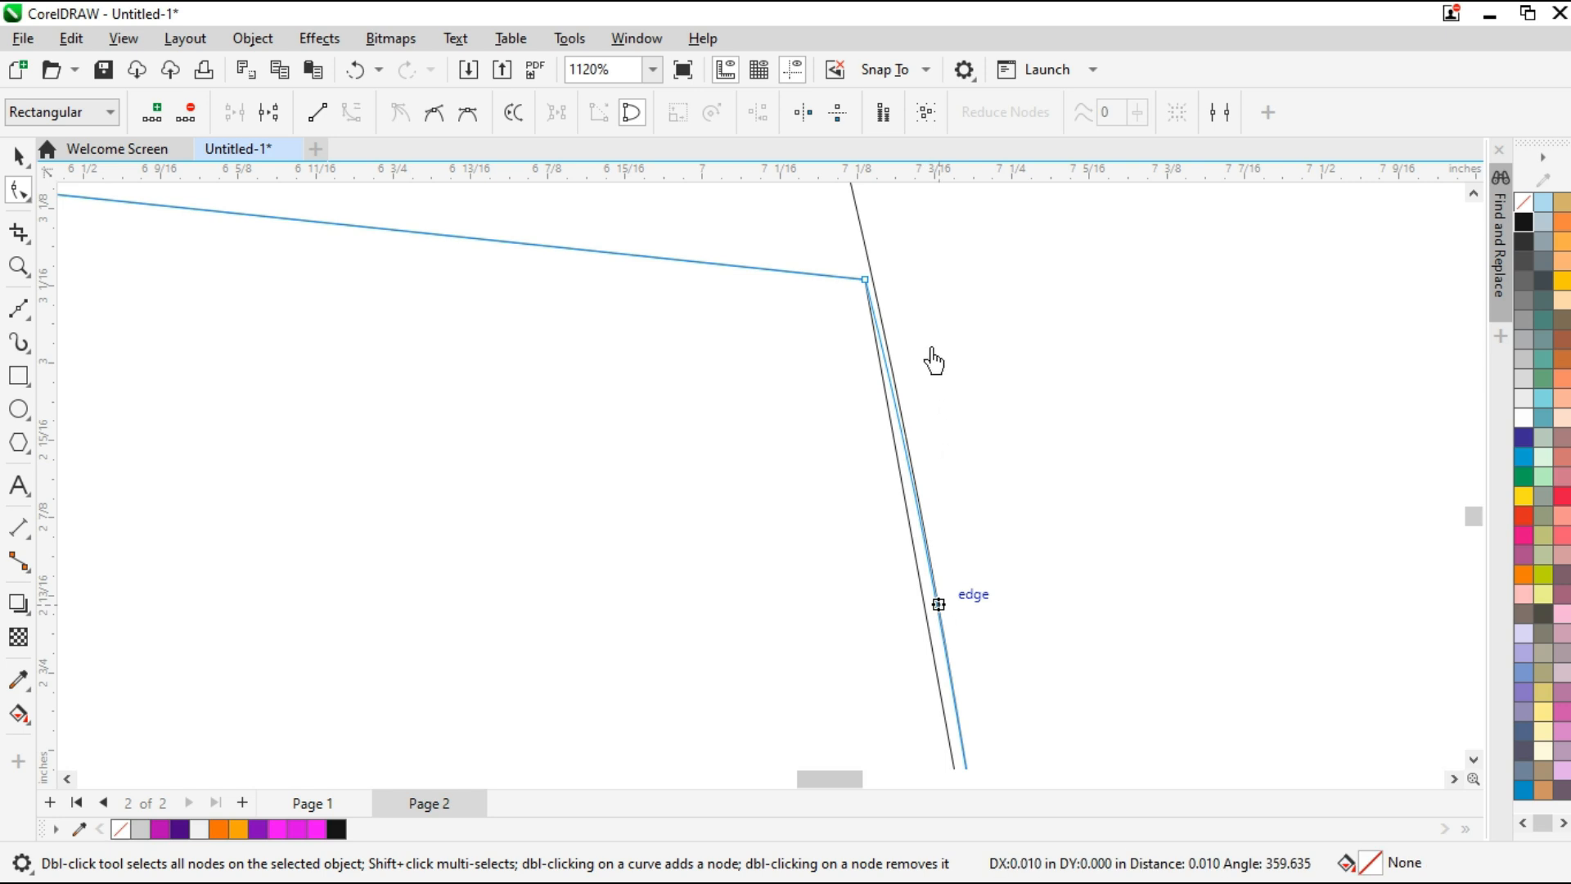
pyautogui.scroll(2, 900, 287)
pyautogui.moveTo(830, 271); pyautogui.dragTo(847, 275)
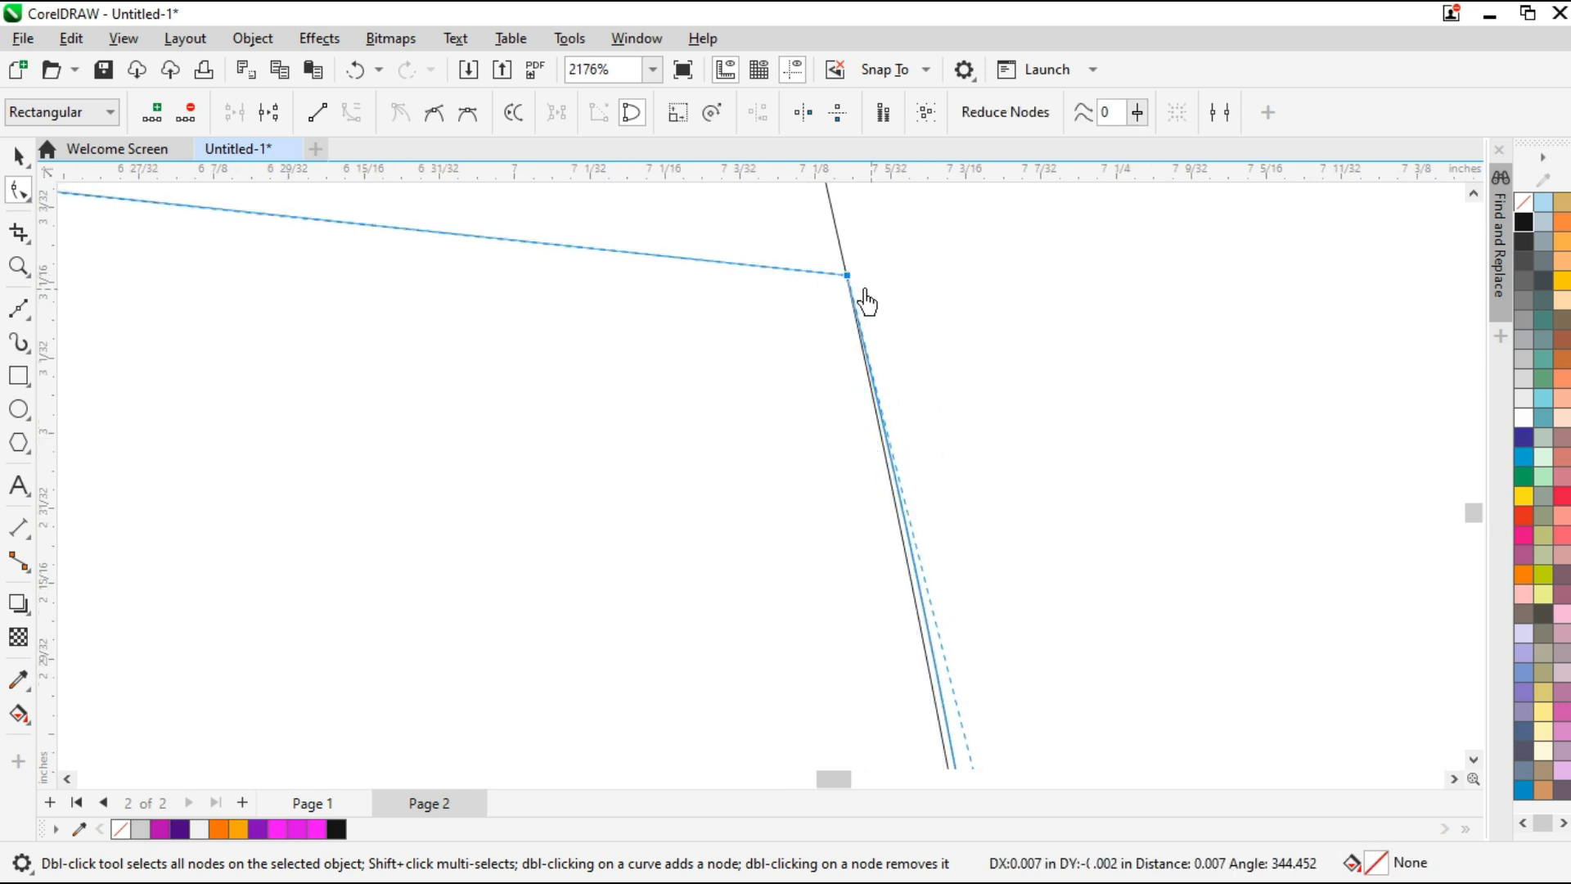
# - Fine-tune the curve handle of the lower panel's right edge to match the band's inner edge
pyautogui.scroll(-1, 870, 327)
pyautogui.scroll(2, 942, 710)
pyautogui.scroll(2, 943, 613)
pyautogui.moveTo(930, 618); pyautogui.dragTo(930, 619)
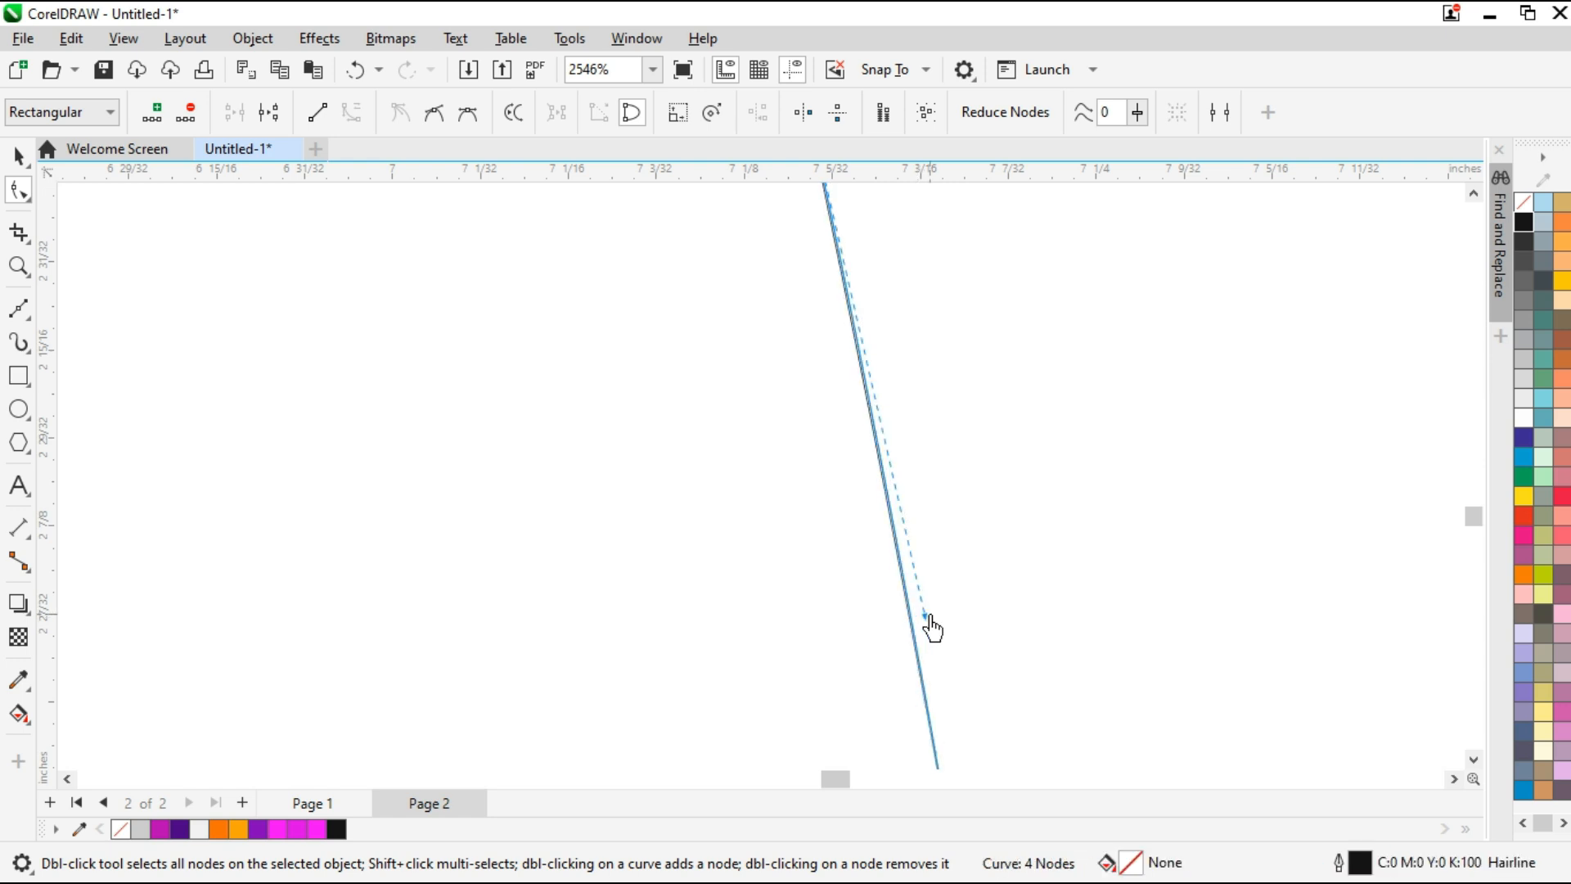
pyautogui.scroll(-5, 898, 591)
pyautogui.scroll(-3, 961, 467)
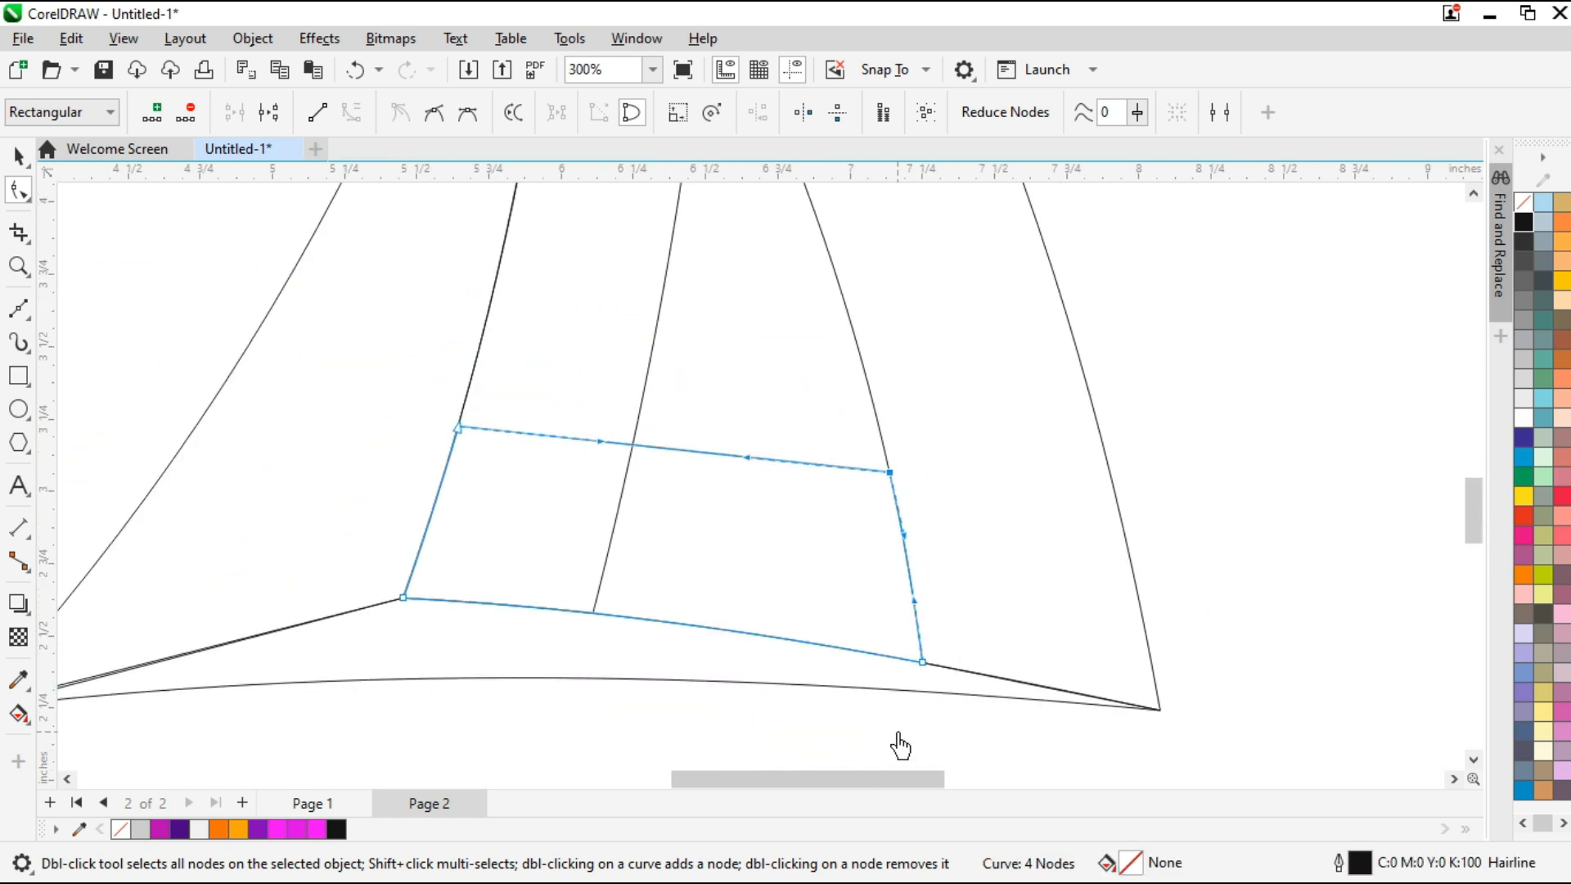
pyautogui.click(652, 71)
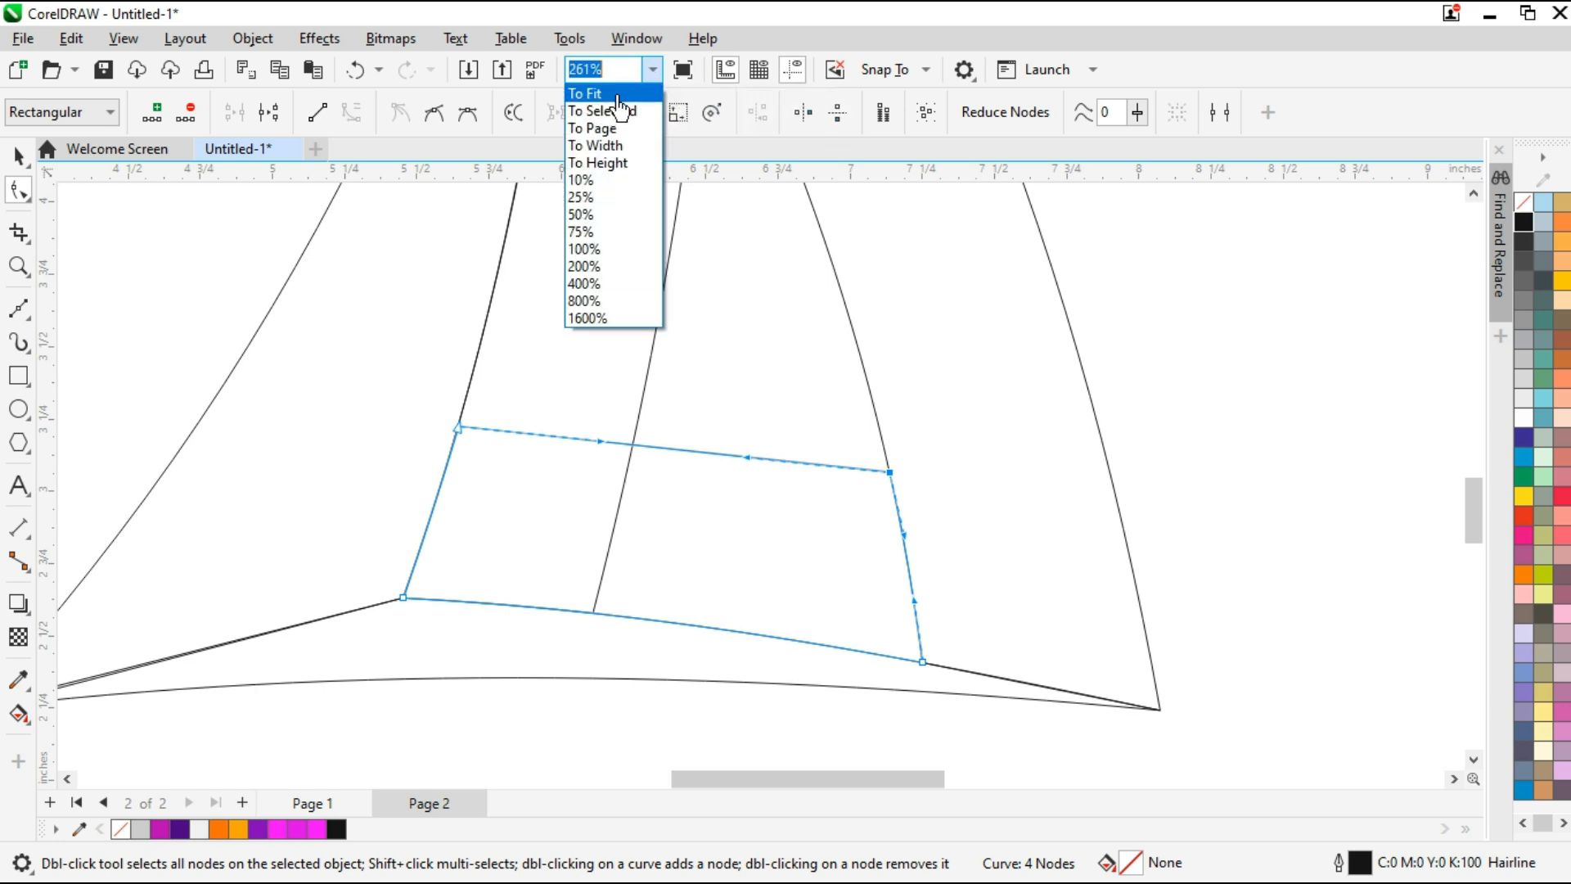
pyautogui.click(619, 95)
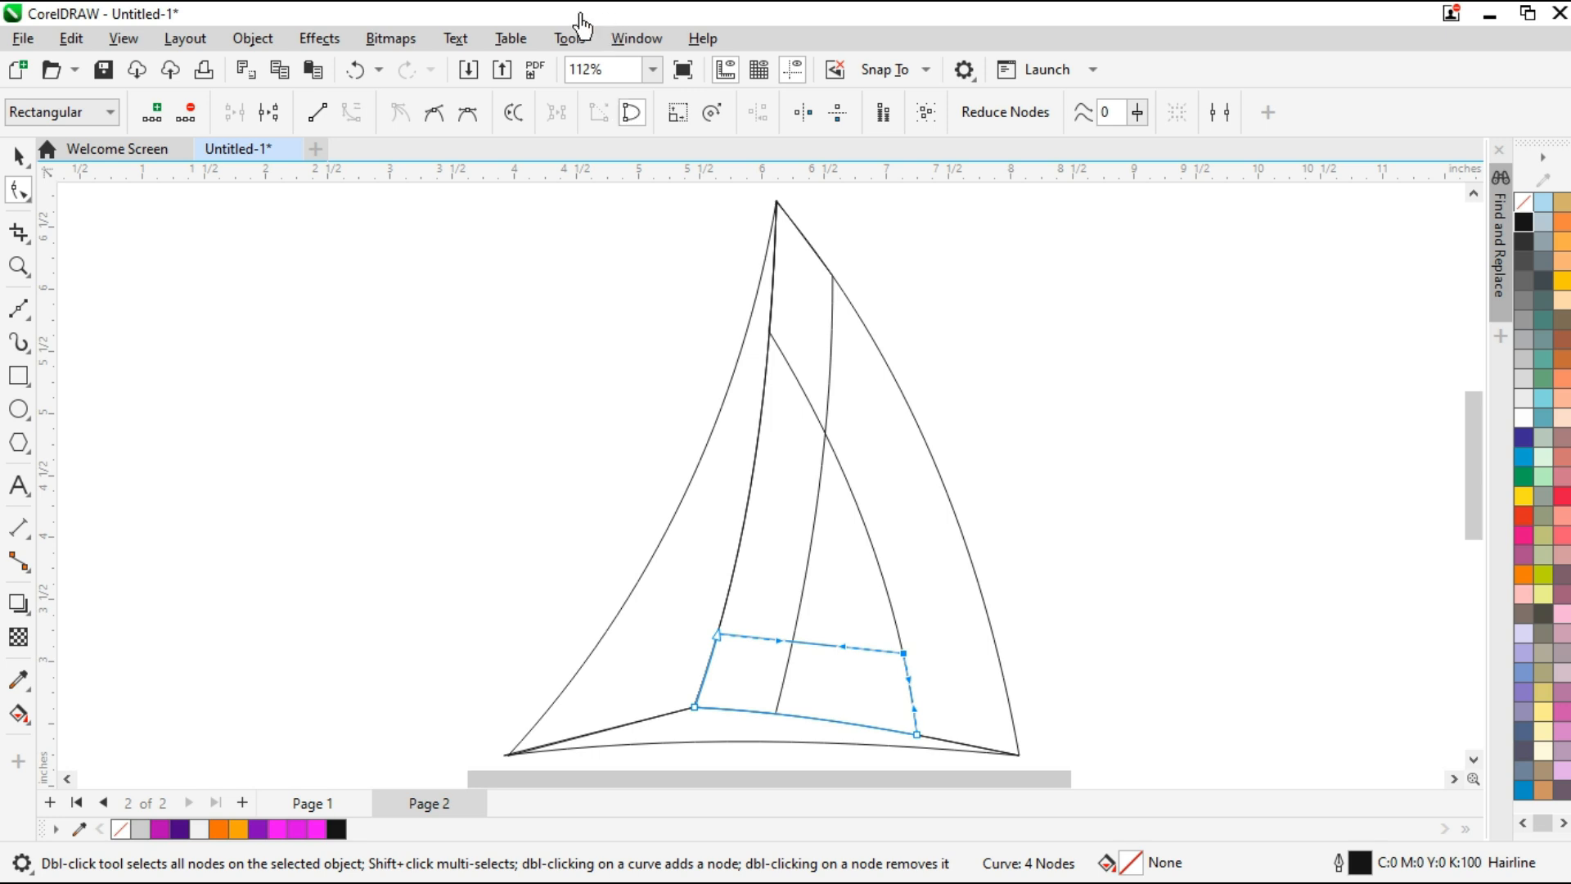
# - Move the tall panel's top node up to the apex where the other shapes meet
pyautogui.scroll(12, 788, 210)
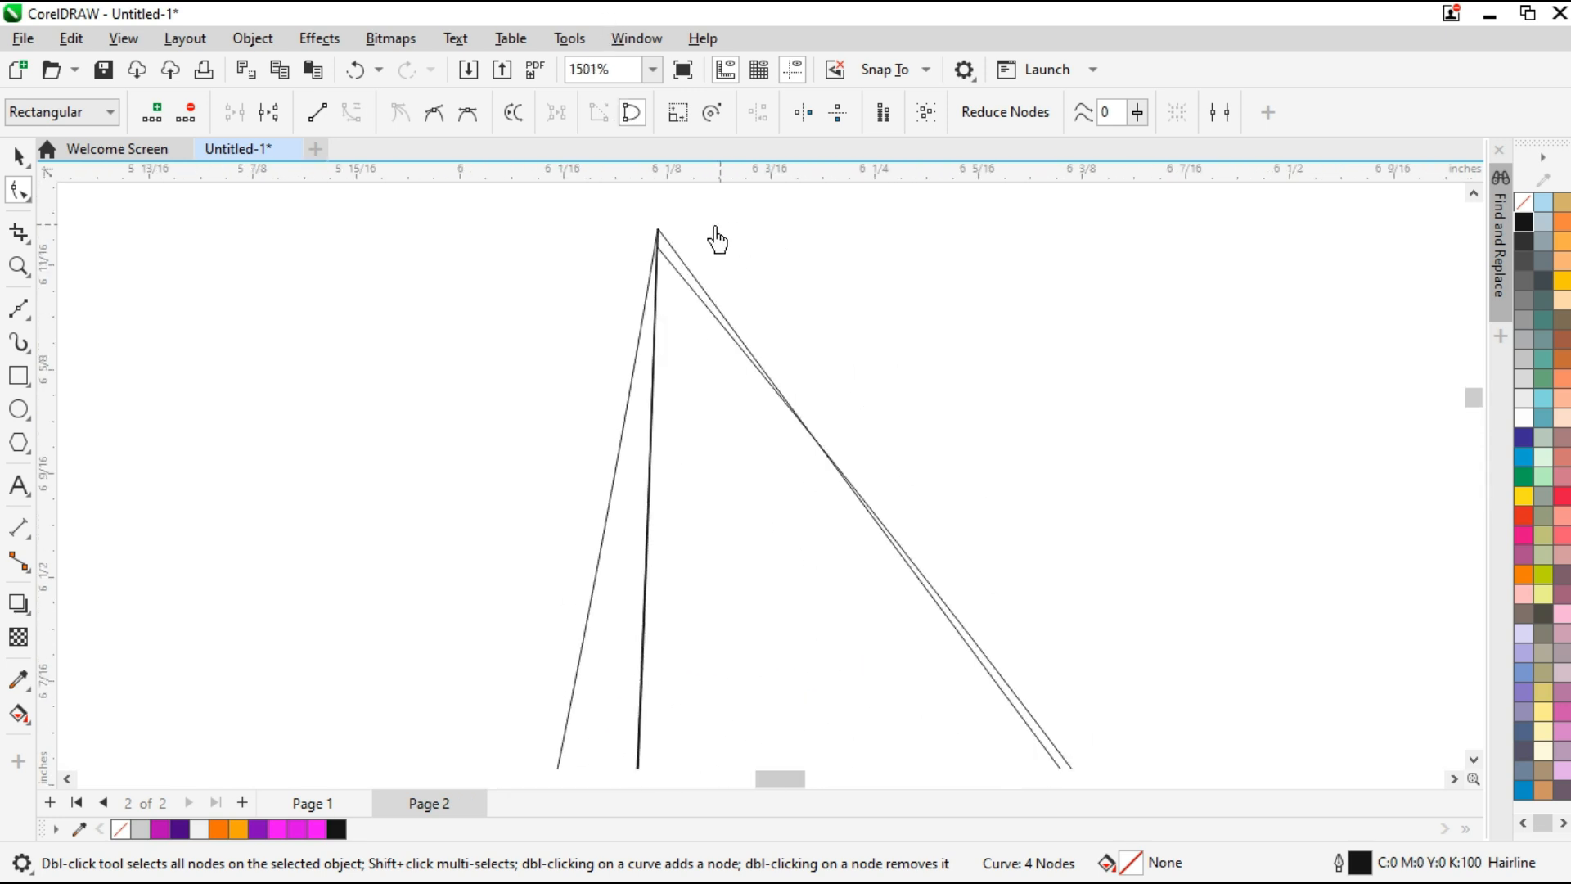
pyautogui.scroll(3, 677, 327)
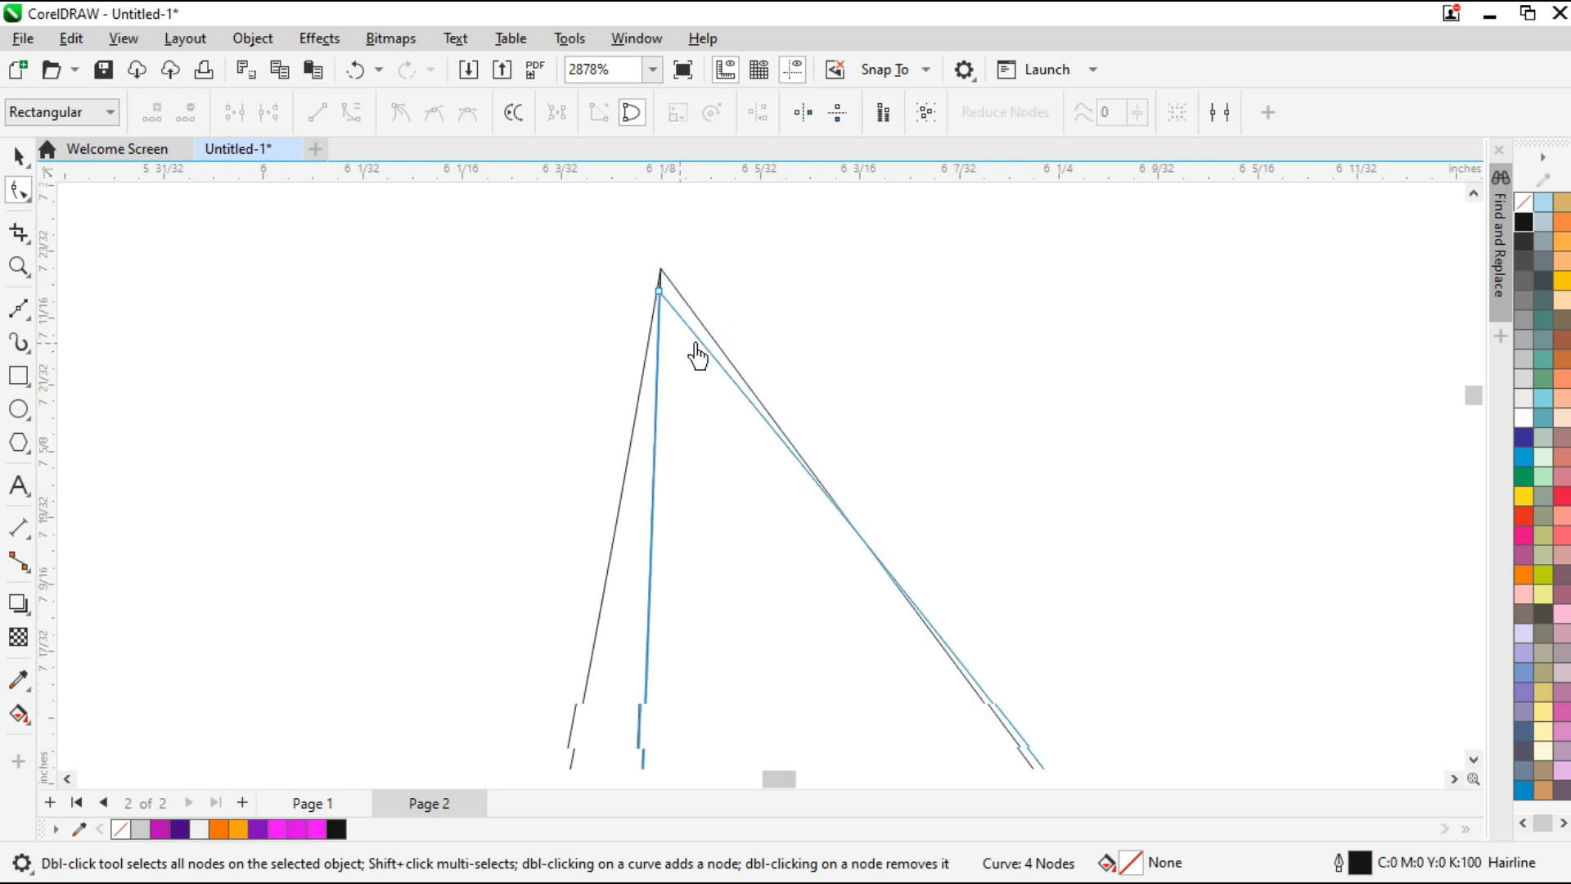
pyautogui.scroll(1, 674, 307)
pyautogui.moveTo(673, 399); pyautogui.dragTo(676, 326)
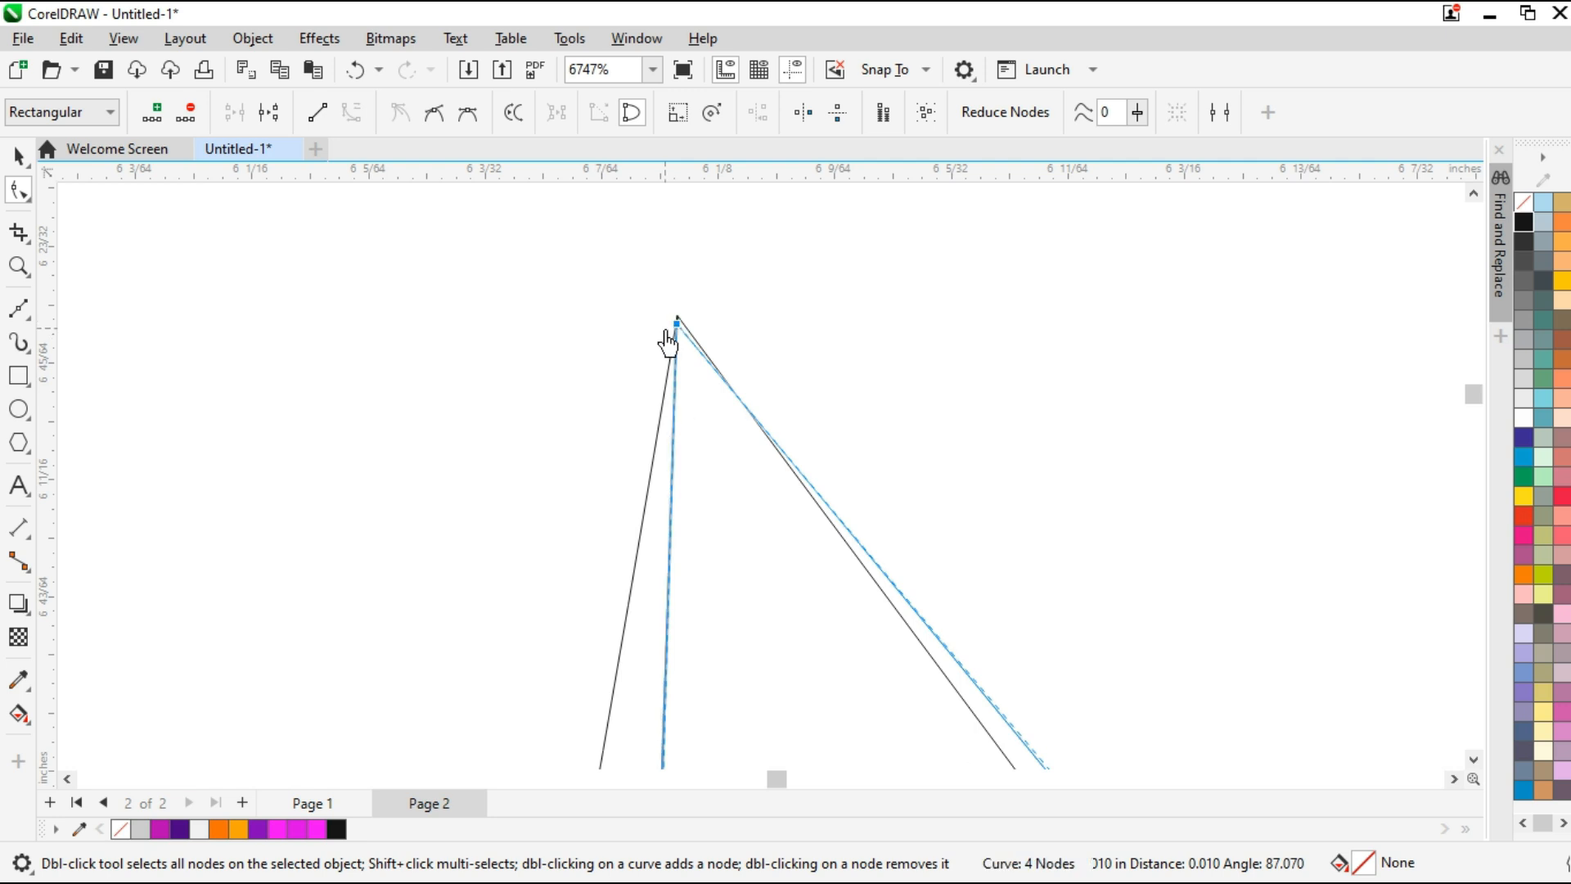
pyautogui.scroll(-10, 622, 237)
pyautogui.scroll(2, 825, 645)
# - Adjust the tall panel's short upper edge to match the band's outer edge, and leave node editing
pyautogui.click(827, 591)
pyautogui.moveTo(884, 498); pyautogui.dragTo(719, 360)
pyautogui.scroll(1, 764, 365)
pyautogui.scroll(-3, 836, 519)
pyautogui.click(667, 297)
pyautogui.scroll(5, 684, 306)
pyautogui.moveTo(755, 416); pyautogui.dragTo(766, 409)
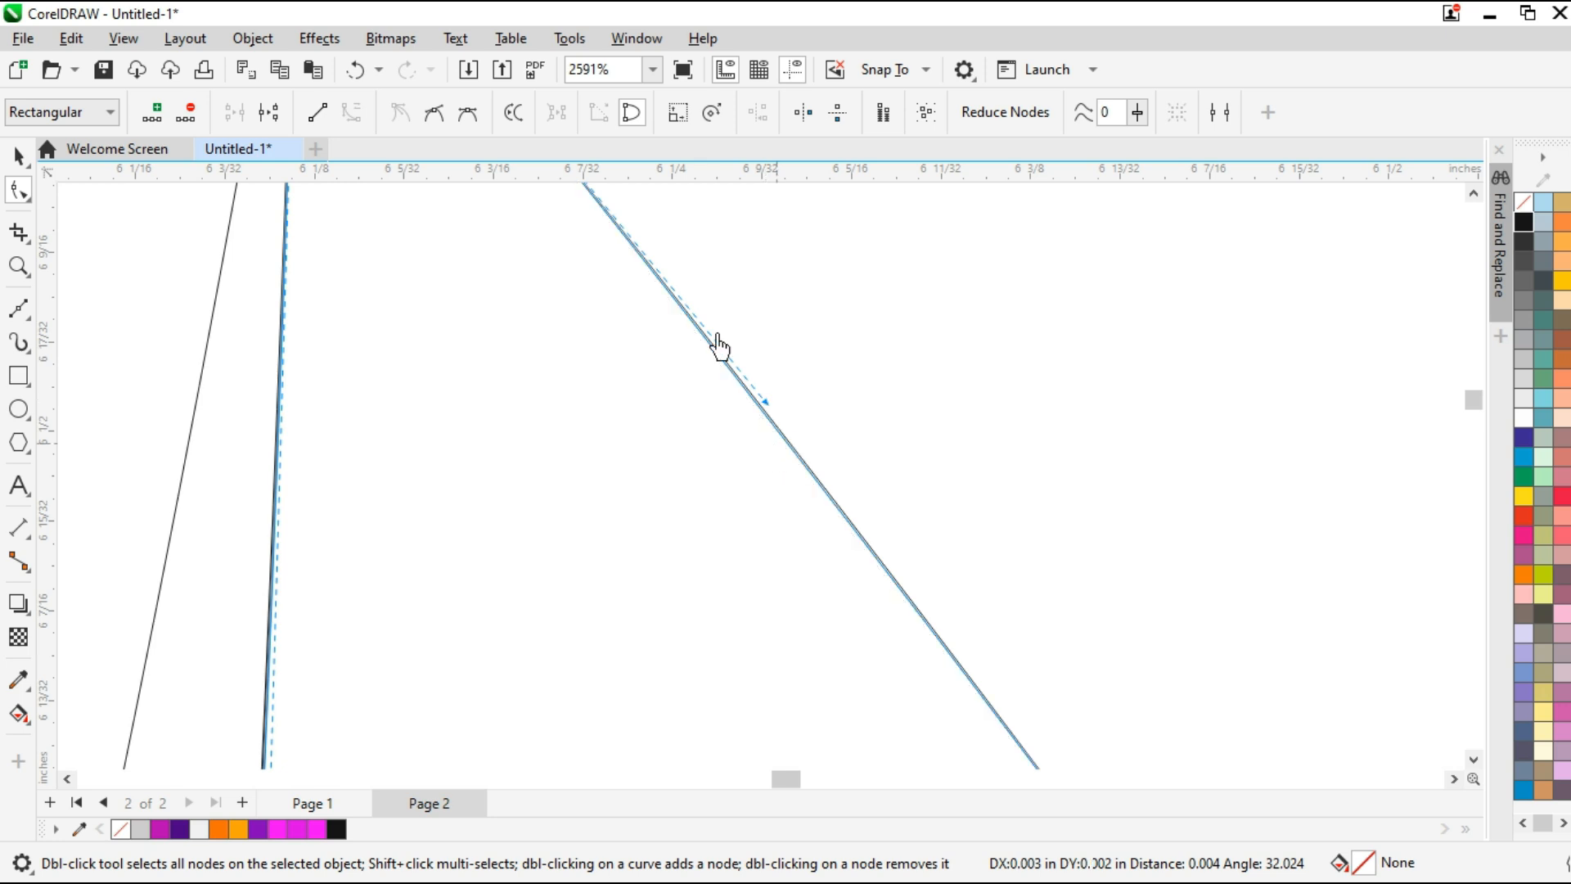
pyautogui.moveTo(719, 347); pyautogui.dragTo(719, 347)
pyautogui.click(652, 69)
pyautogui.click(585, 91)
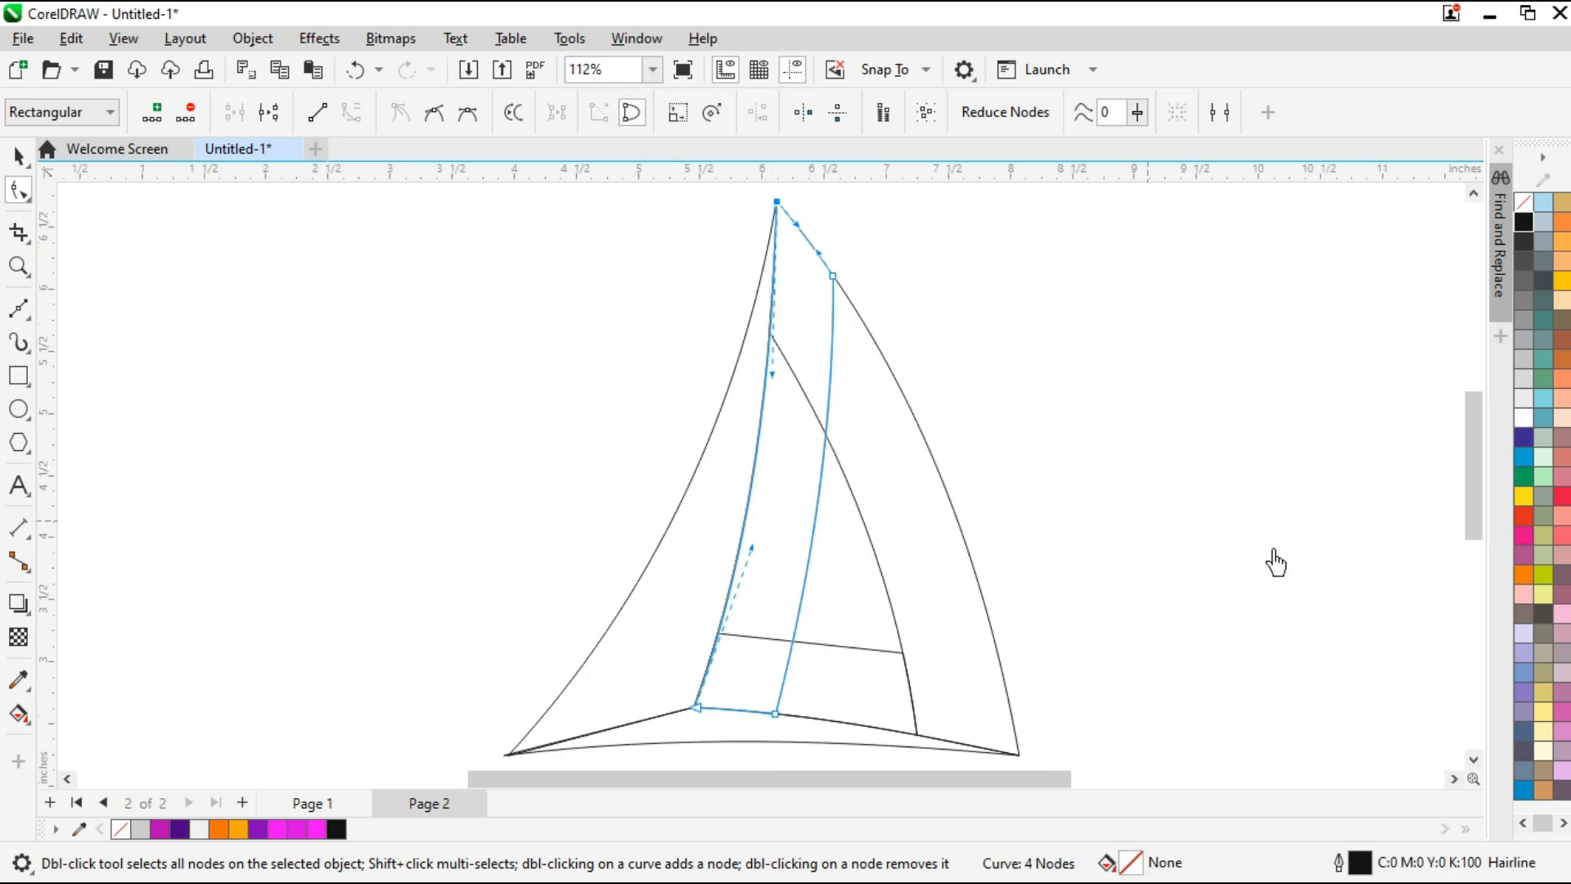
pyautogui.scroll(-1, 1010, 519)
pyautogui.moveTo(1118, 789); pyautogui.dragTo(1189, 789)
pyautogui.click(18, 156)
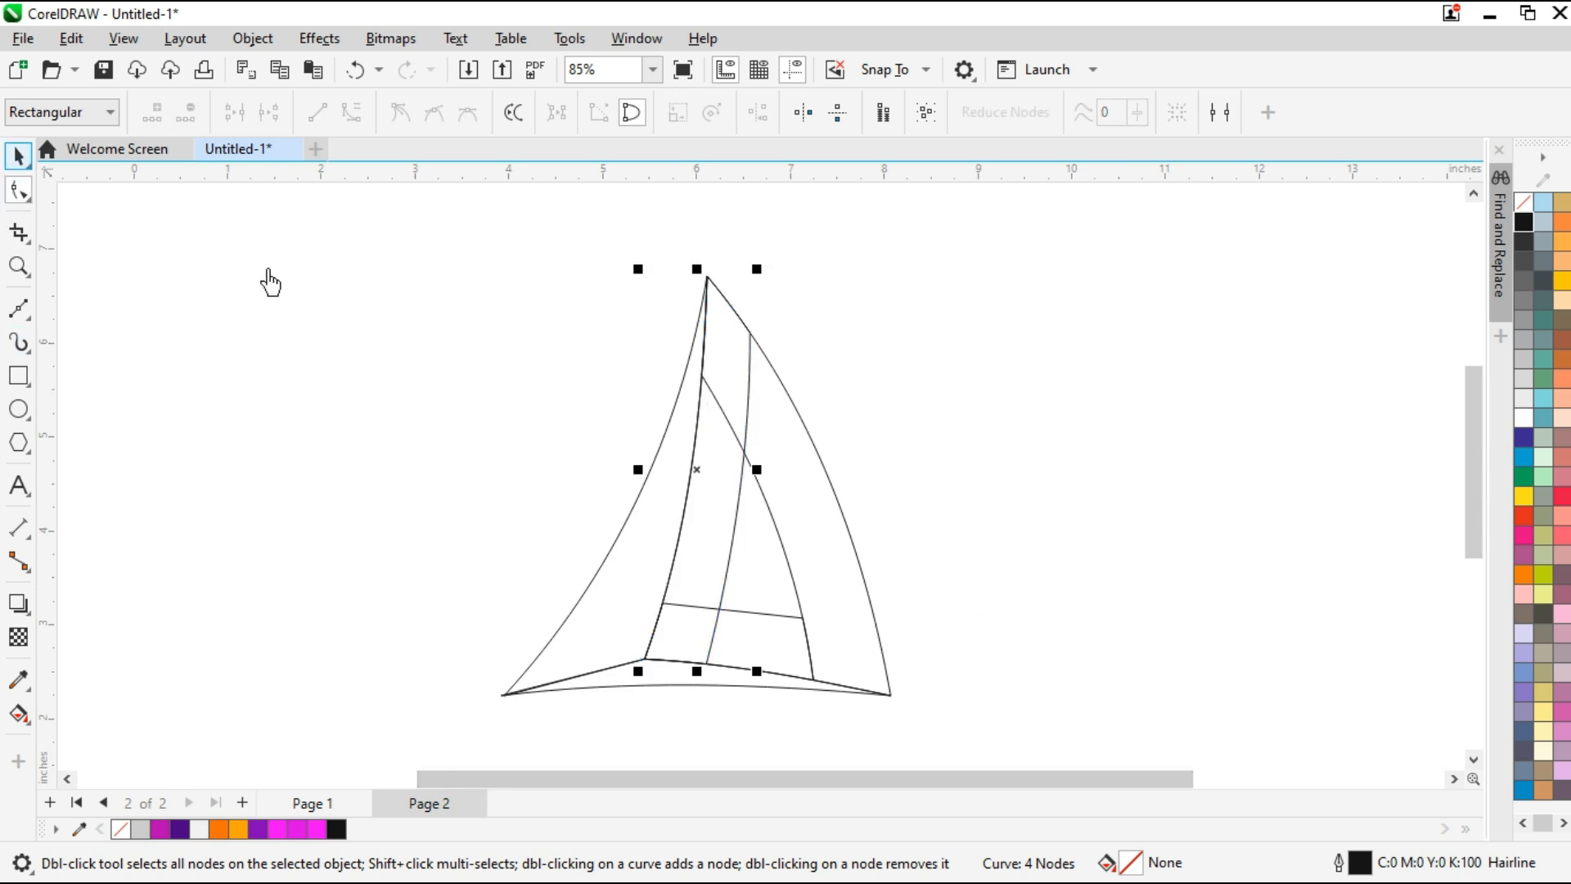
# - Fill the thin bottom shape with light grey and the left sail shape with very light grey
pyautogui.click(676, 719)
pyautogui.scroll(1, 688, 700)
pyautogui.click(730, 655)
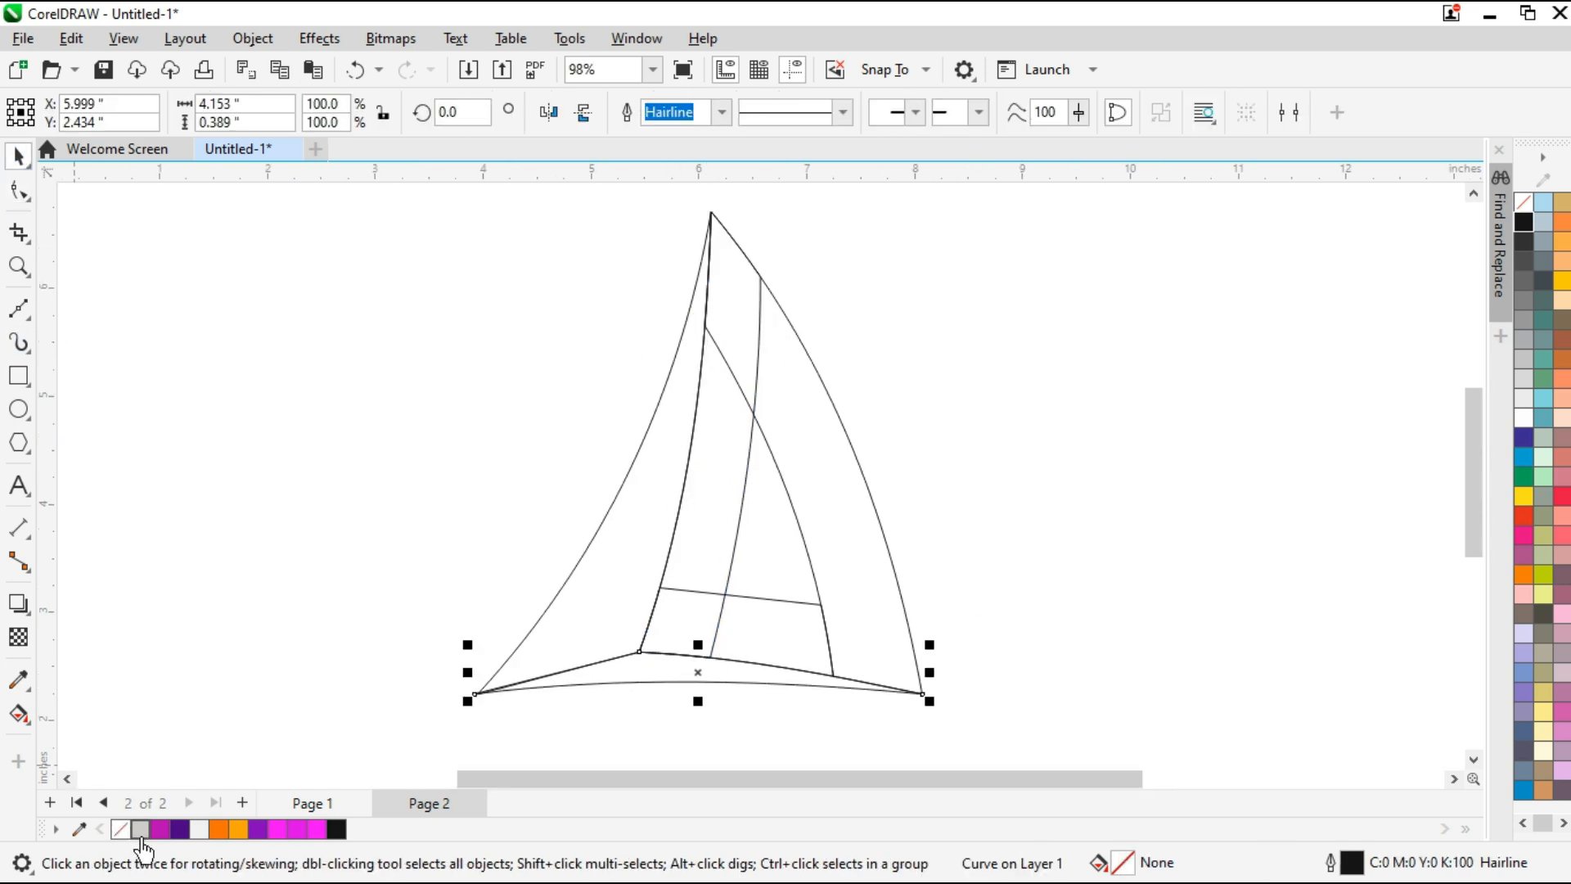
pyautogui.click(139, 829)
pyautogui.click(607, 628)
pyautogui.click(200, 829)
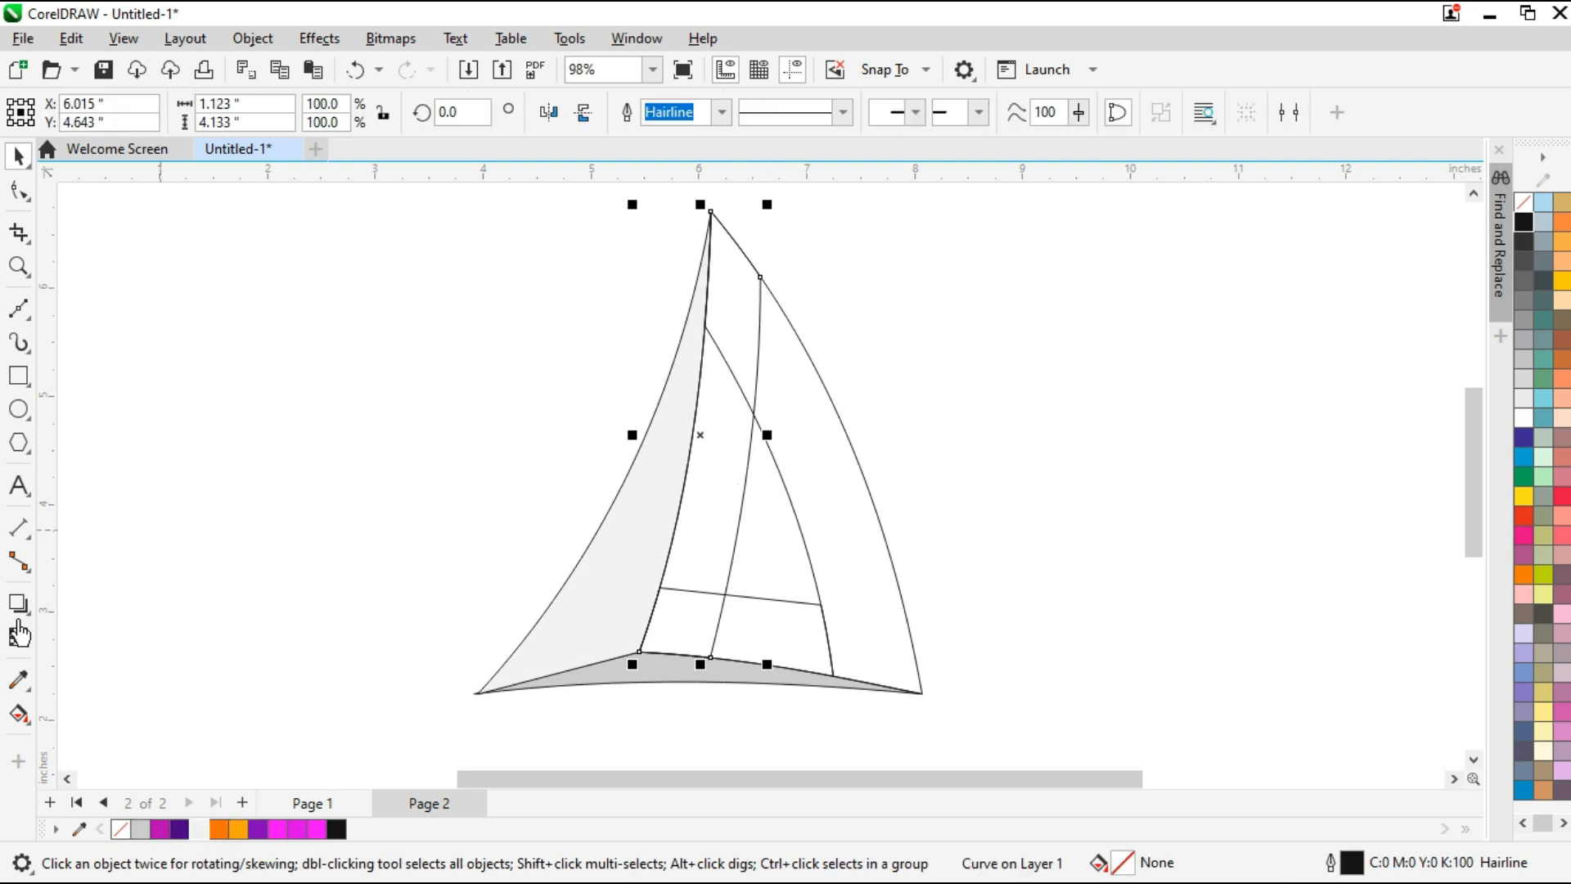
# - Apply a linear fountain fill to the tall panel, from dark orange at its upper end to light orange at its base
pyautogui.press('g')
pyautogui.moveTo(737, 252); pyautogui.dragTo(679, 651)
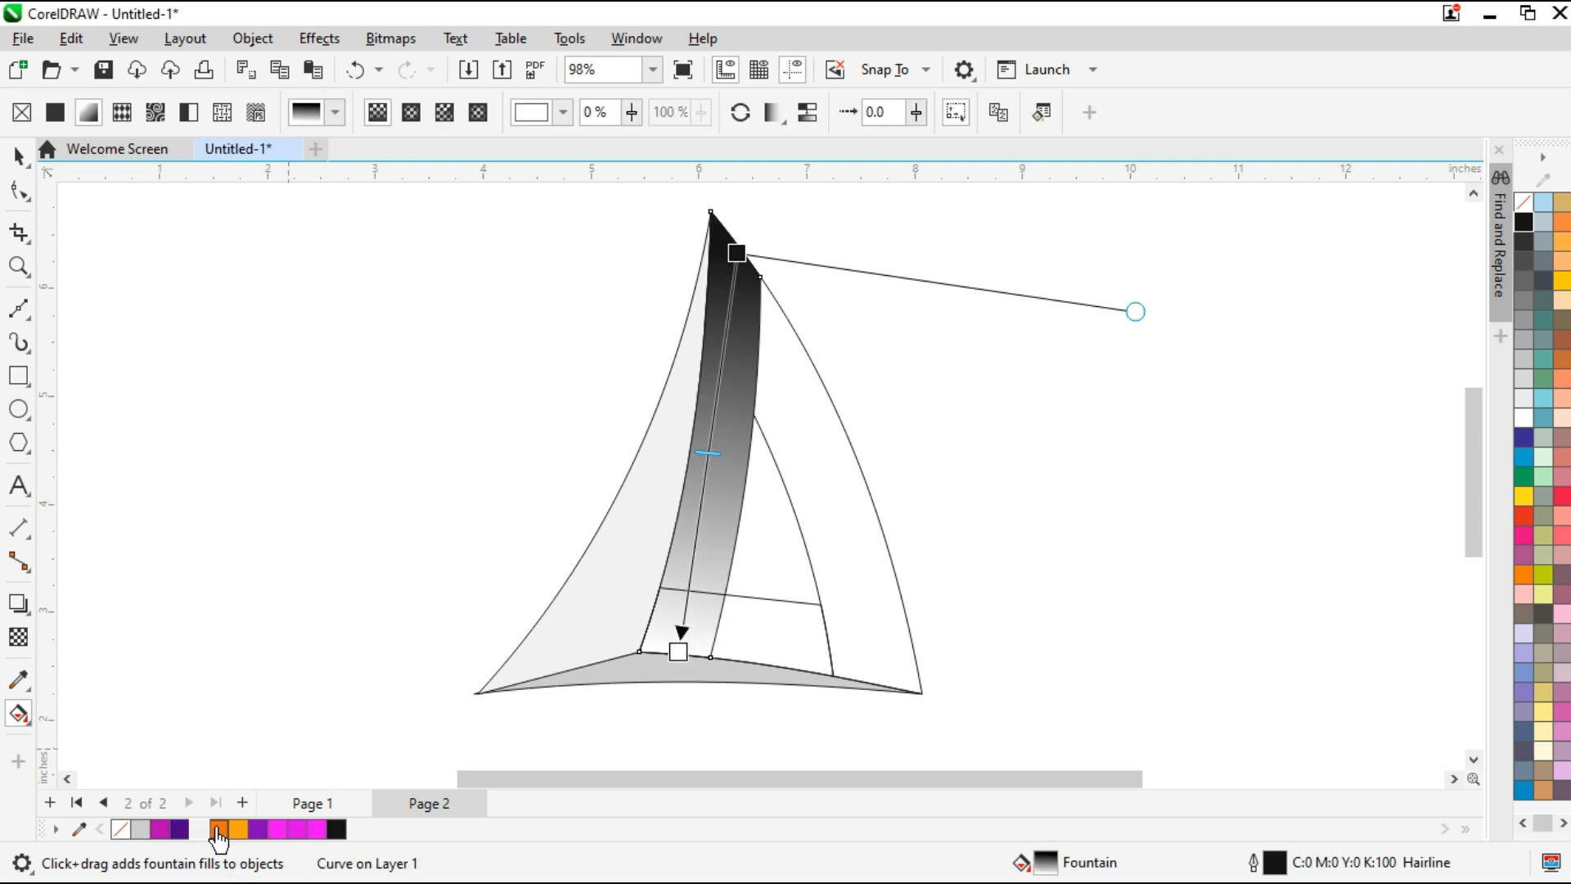
pyautogui.moveTo(737, 257); pyautogui.dragTo(737, 253)
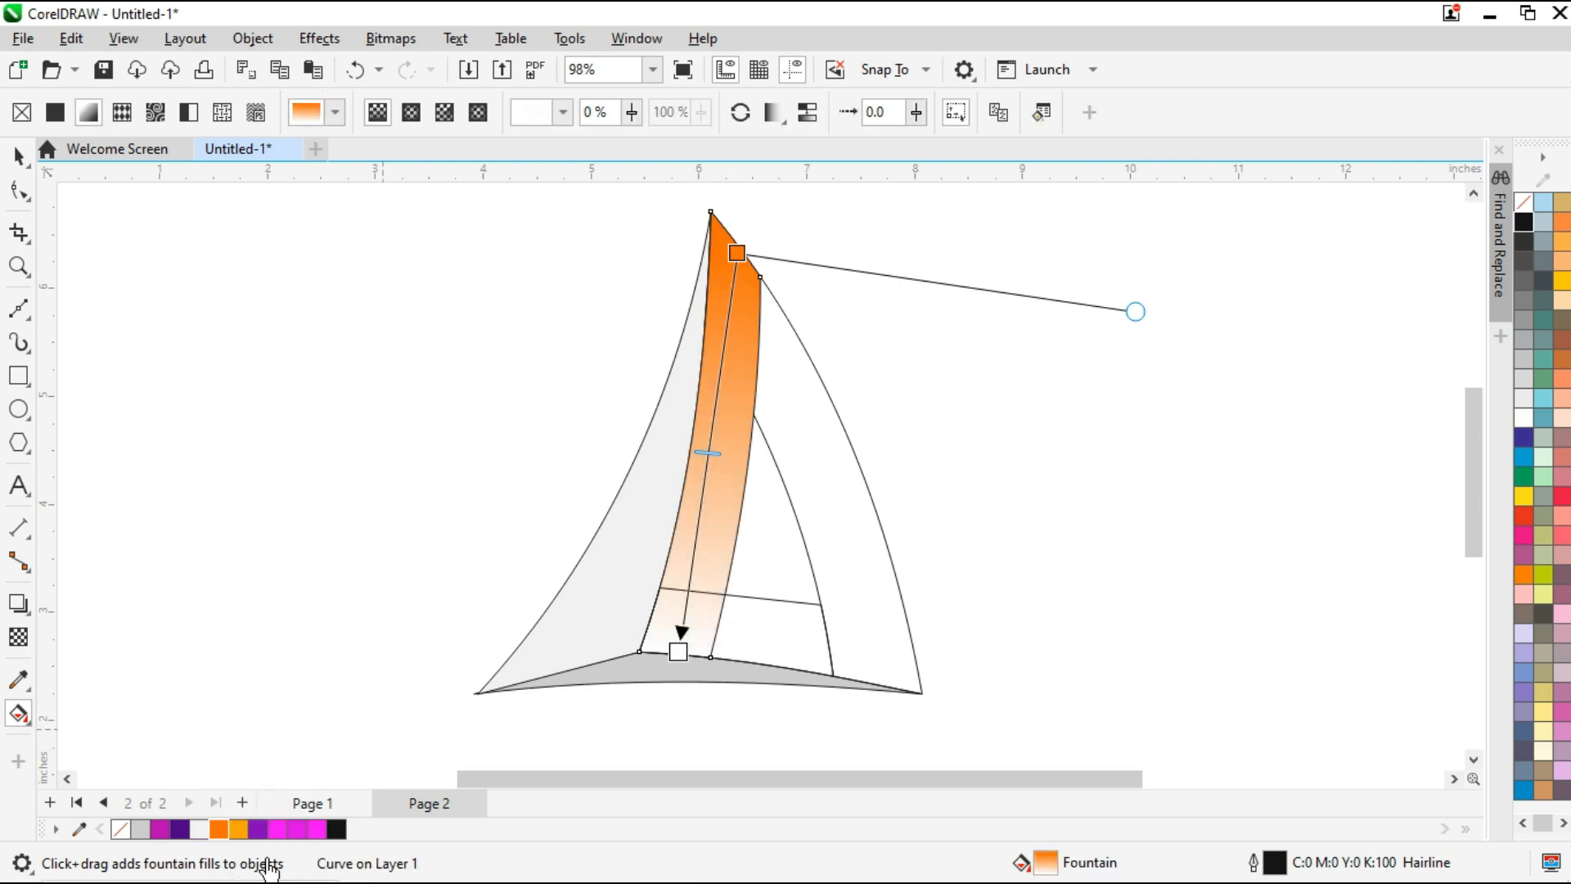
pyautogui.moveTo(678, 655); pyautogui.dragTo(679, 652)
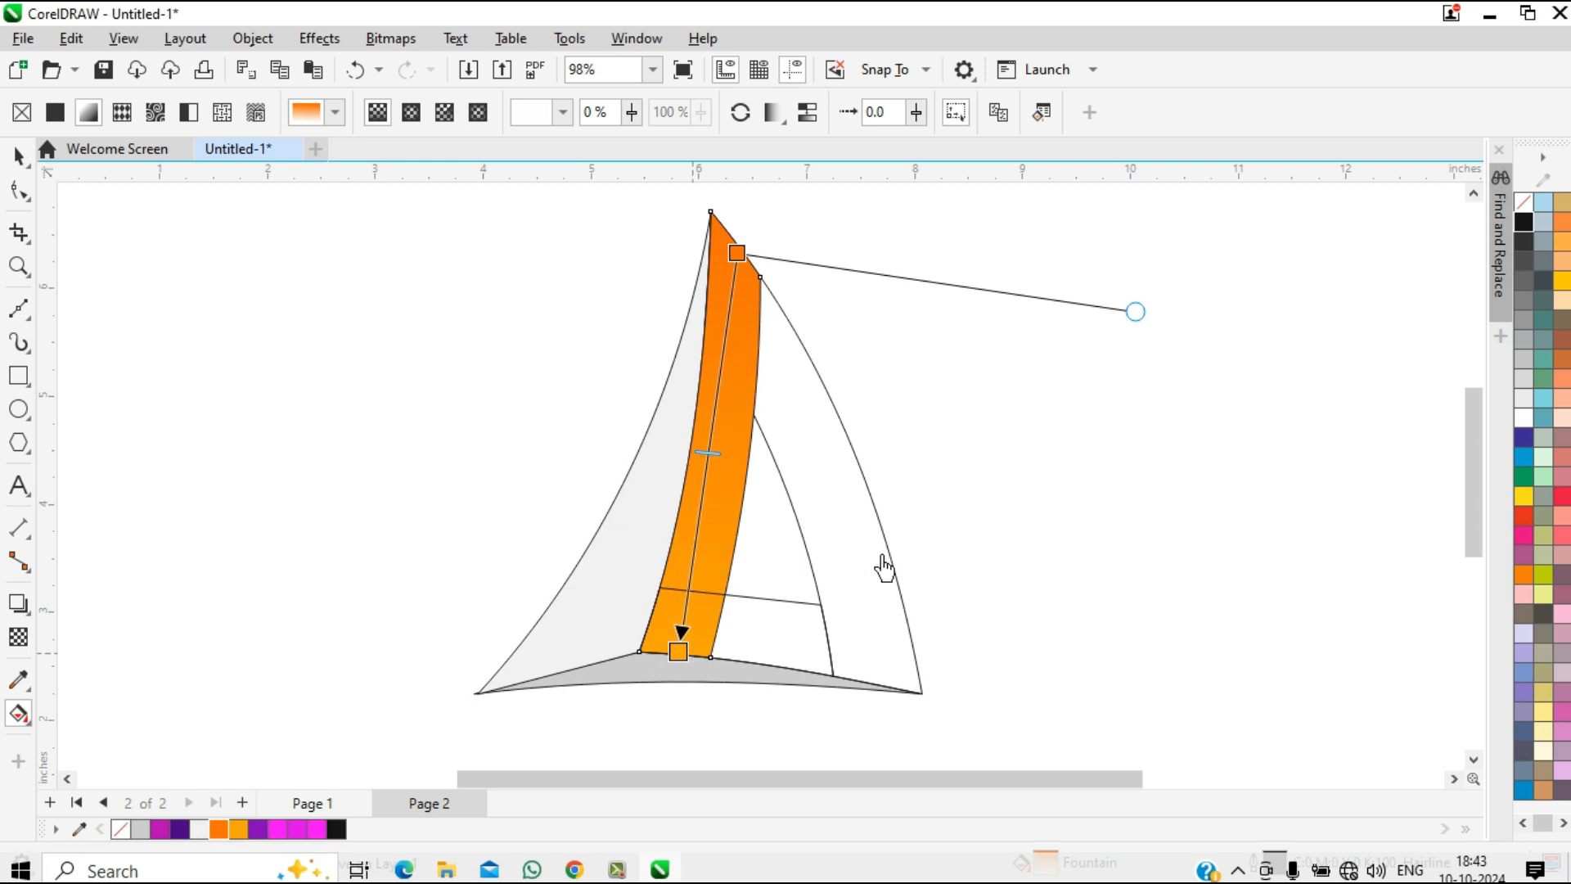
# - Apply a linear fountain fill along the right band, from purple at its upper end to bright magenta at its lower end
pyautogui.click(824, 466)
pyautogui.moveTo(761, 315); pyautogui.dragTo(884, 672)
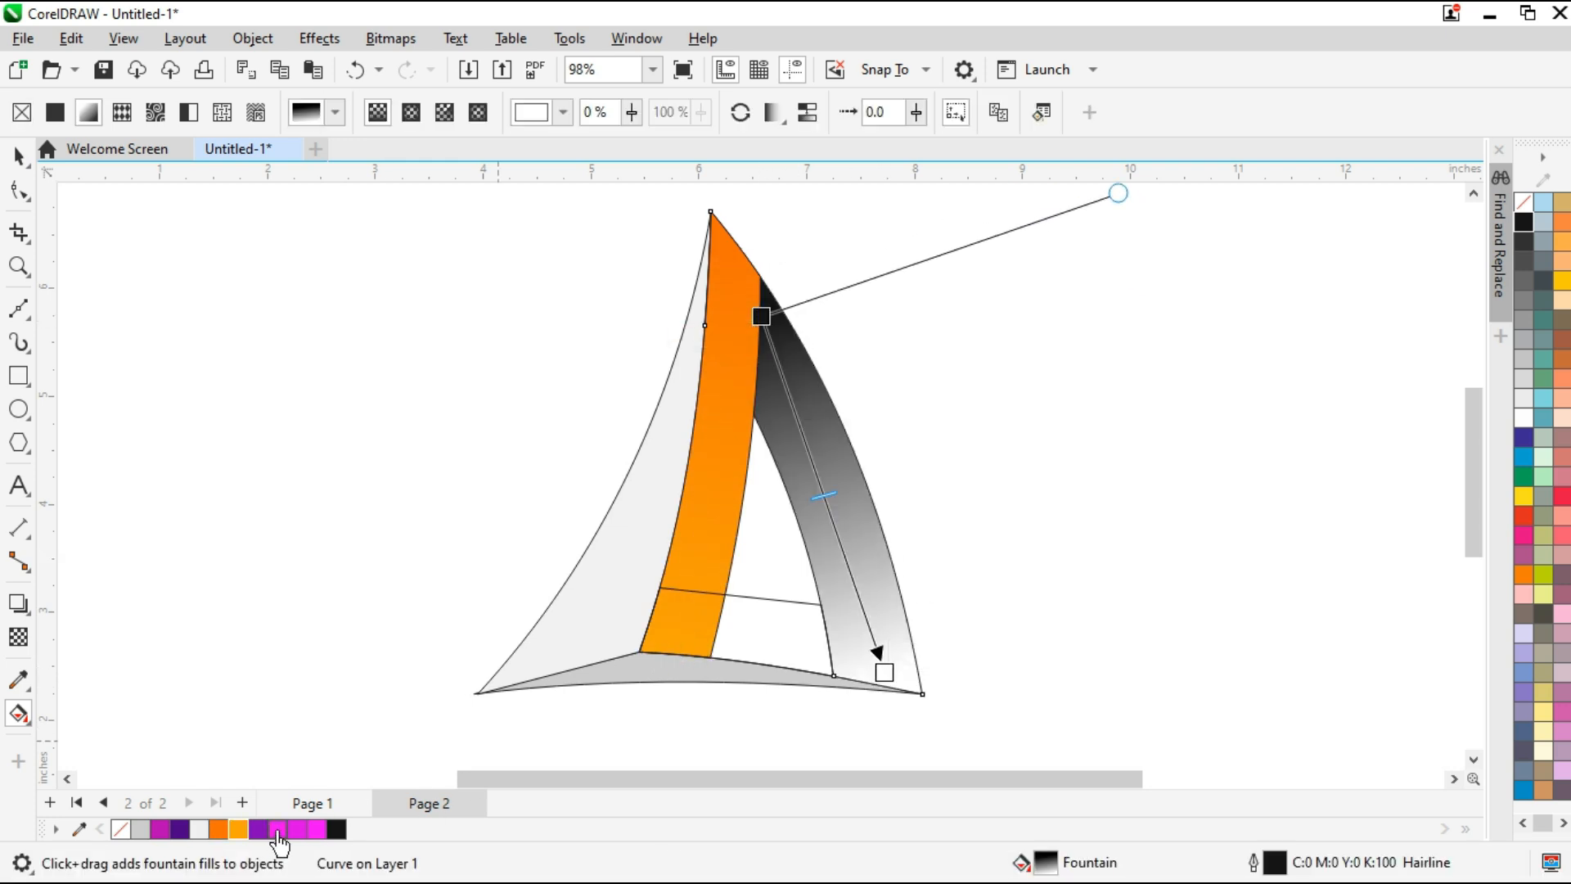
pyautogui.moveTo(258, 830); pyautogui.dragTo(922, 541)
pyautogui.moveTo(765, 327); pyautogui.dragTo(763, 321)
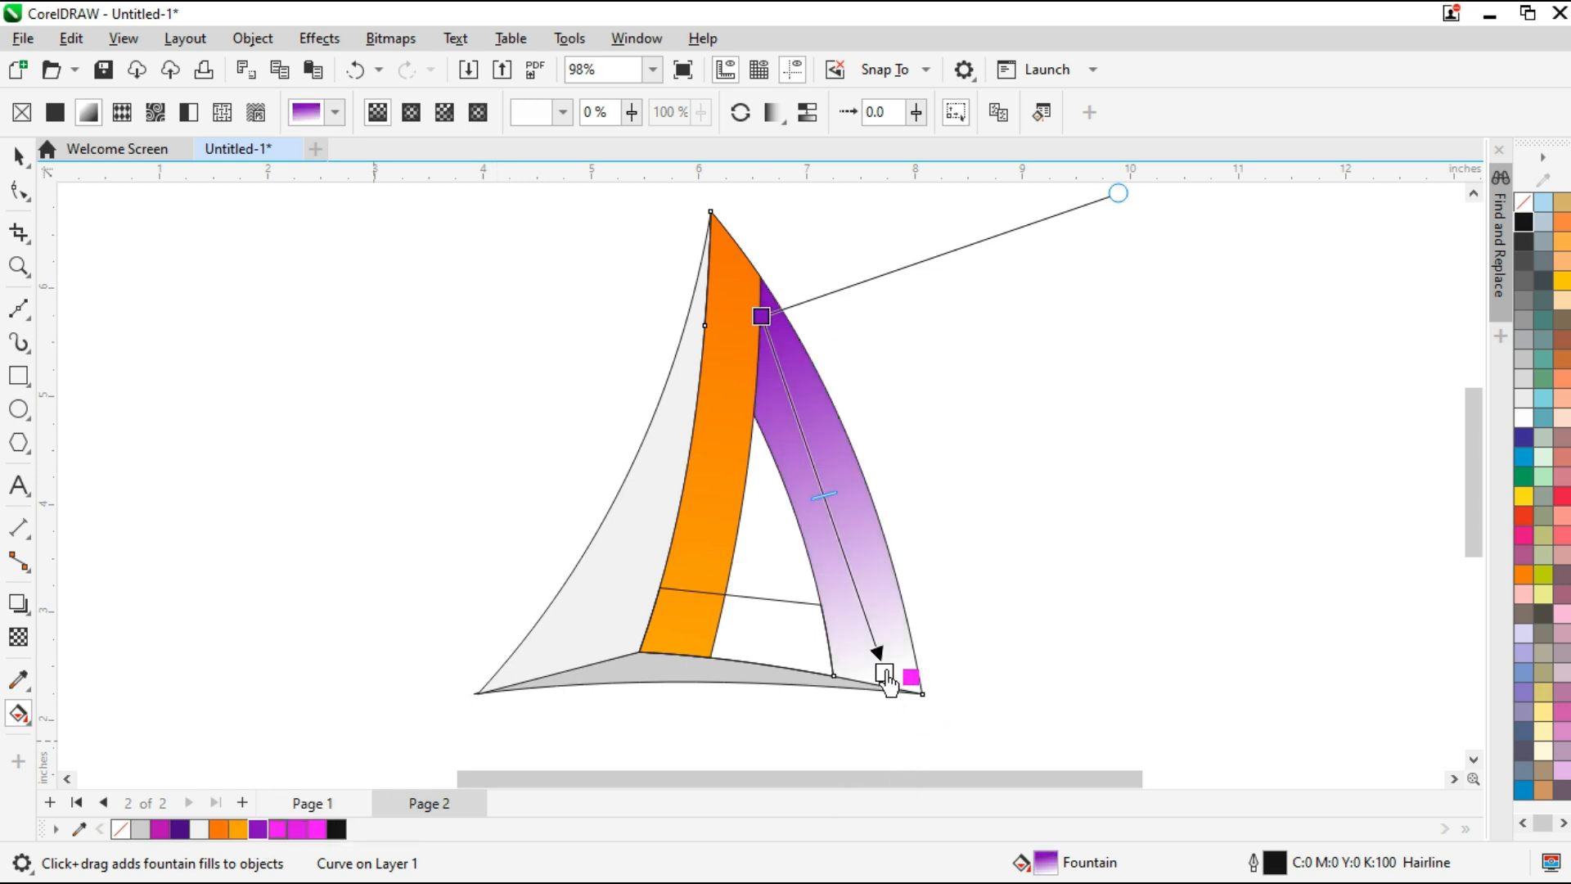
pyautogui.moveTo(889, 680); pyautogui.dragTo(884, 672)
# - Apply a horizontal fountain fill to the lower panel, from deeper magenta on the left to bright magenta on the right, and deselect it
pyautogui.click(644, 640)
pyautogui.moveTo(653, 631); pyautogui.dragTo(828, 641)
pyautogui.moveTo(298, 831); pyautogui.dragTo(653, 620)
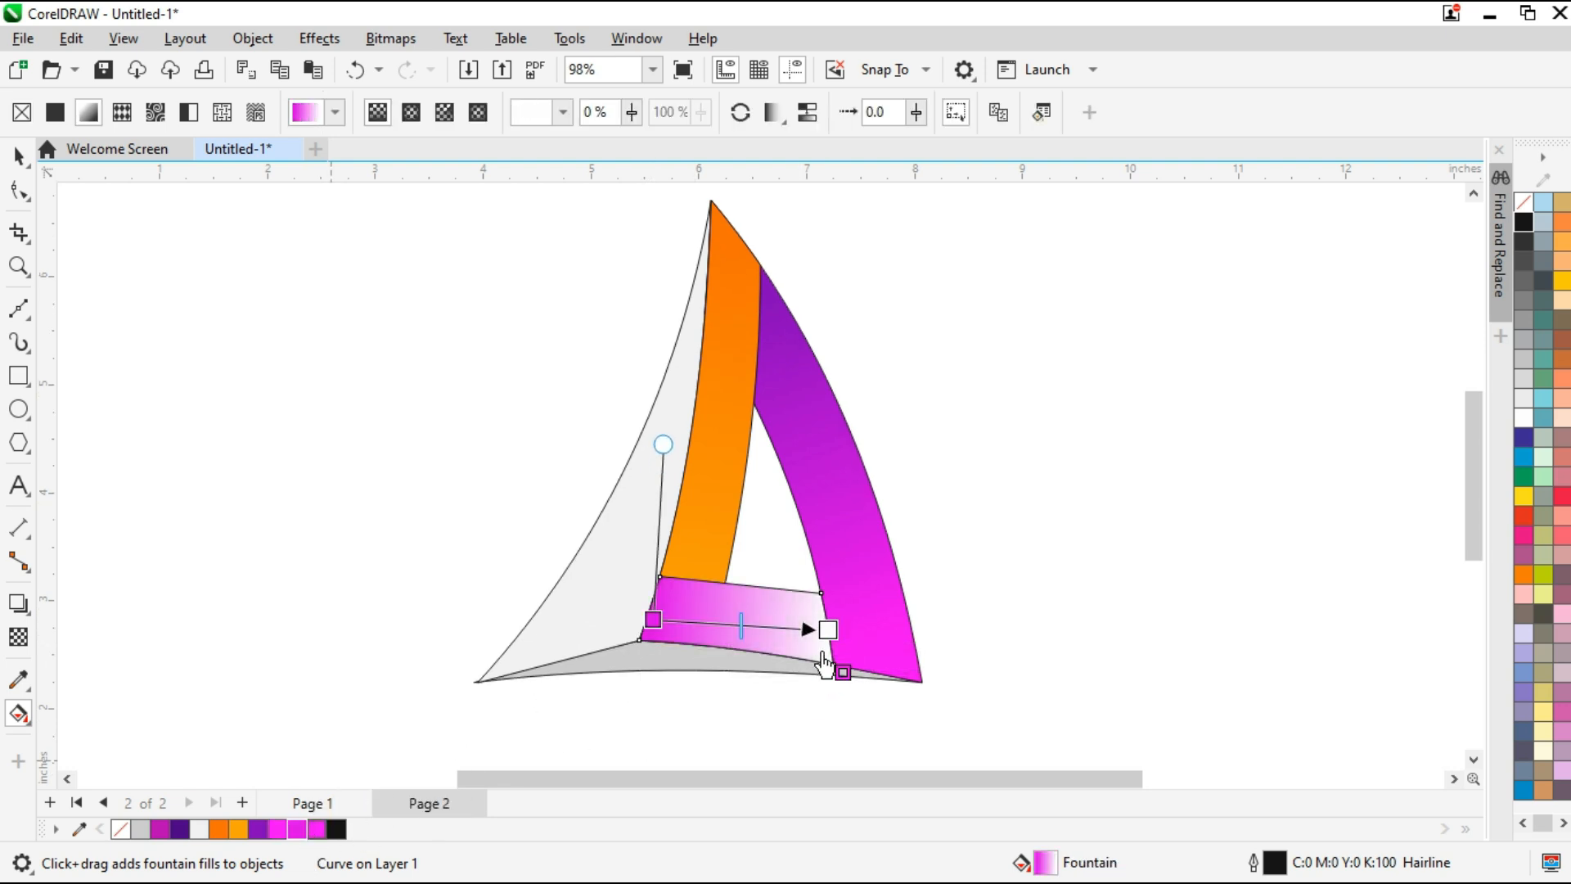
pyautogui.moveTo(830, 638); pyautogui.dragTo(828, 631)
pyautogui.click(19, 156)
pyautogui.click(267, 315)
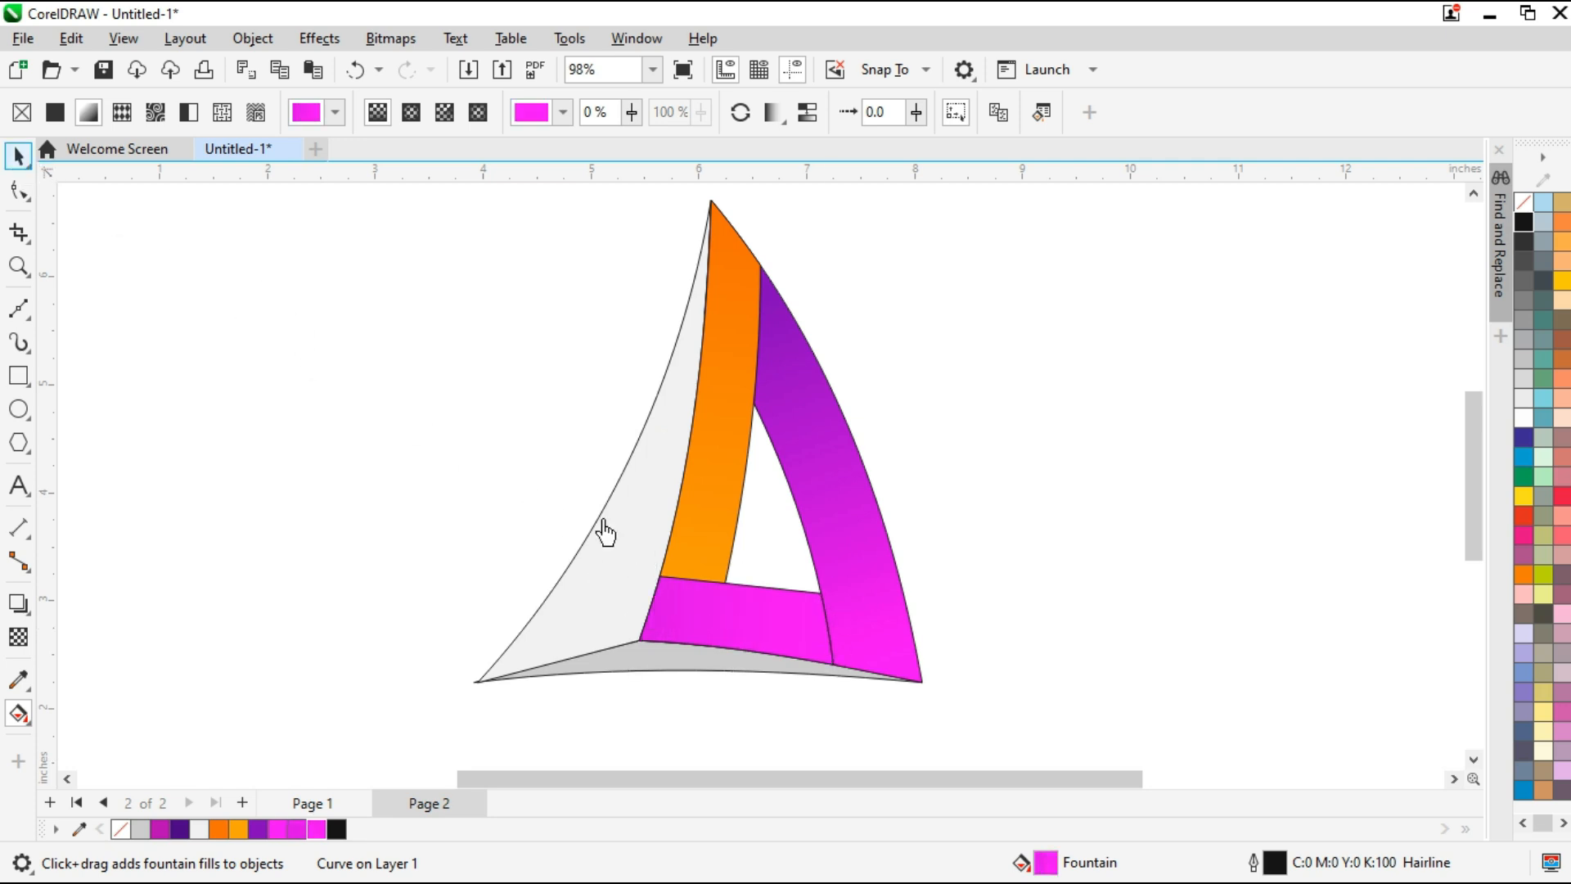
# - Draw a narrow closed Bézier triangle at the lower panel's right end, against the band's inner edge, as a fold
pyautogui.scroll(2, 847, 668)
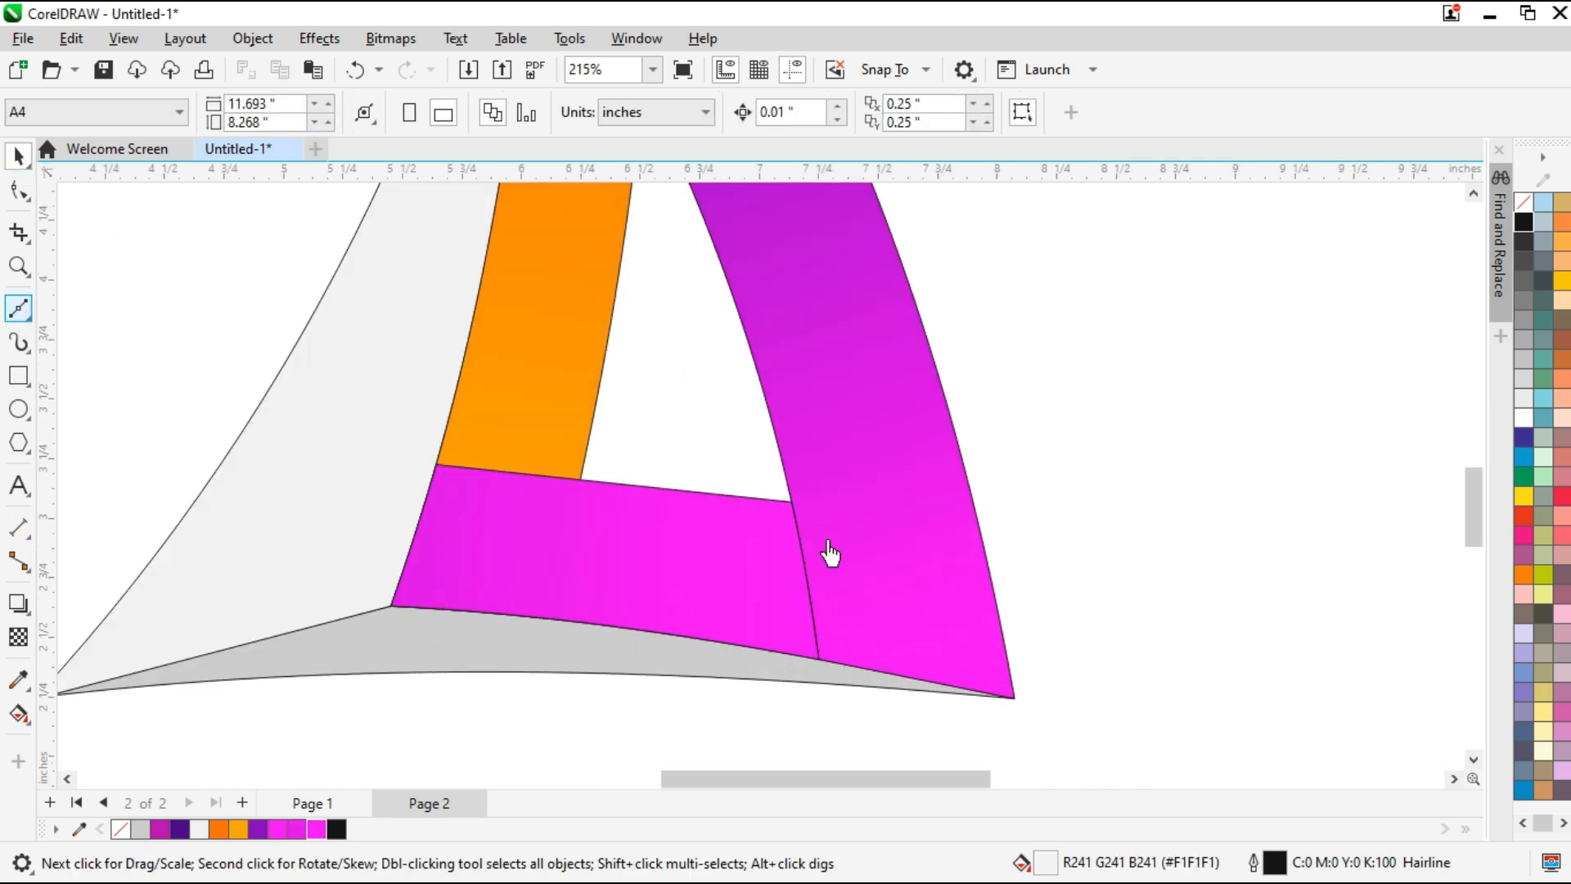
pyautogui.scroll(2, 833, 673)
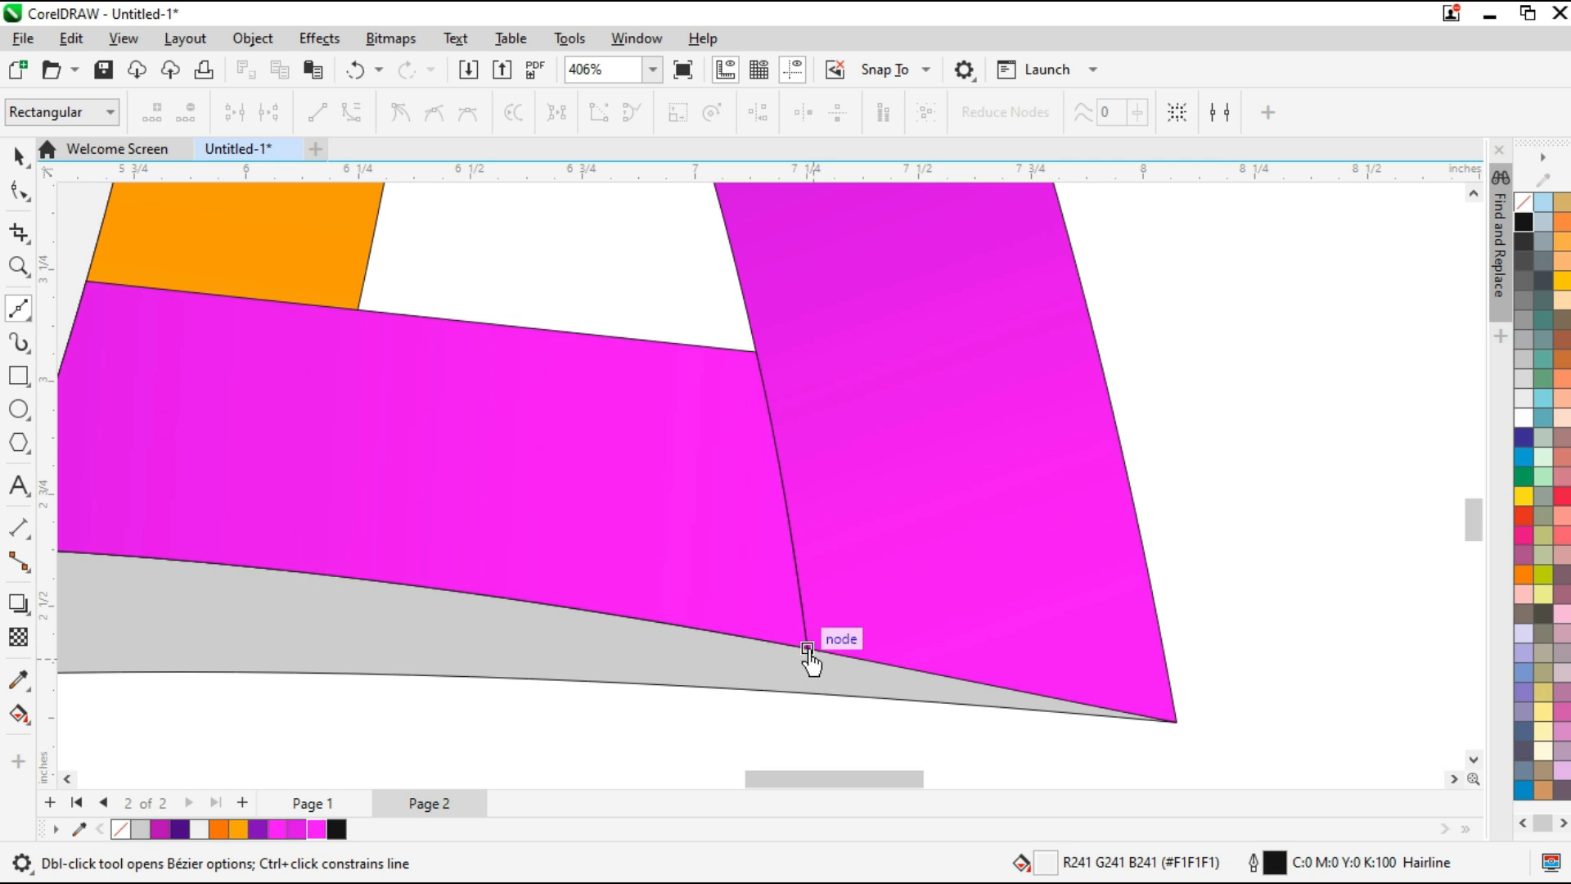
pyautogui.click(808, 649)
pyautogui.click(757, 352)
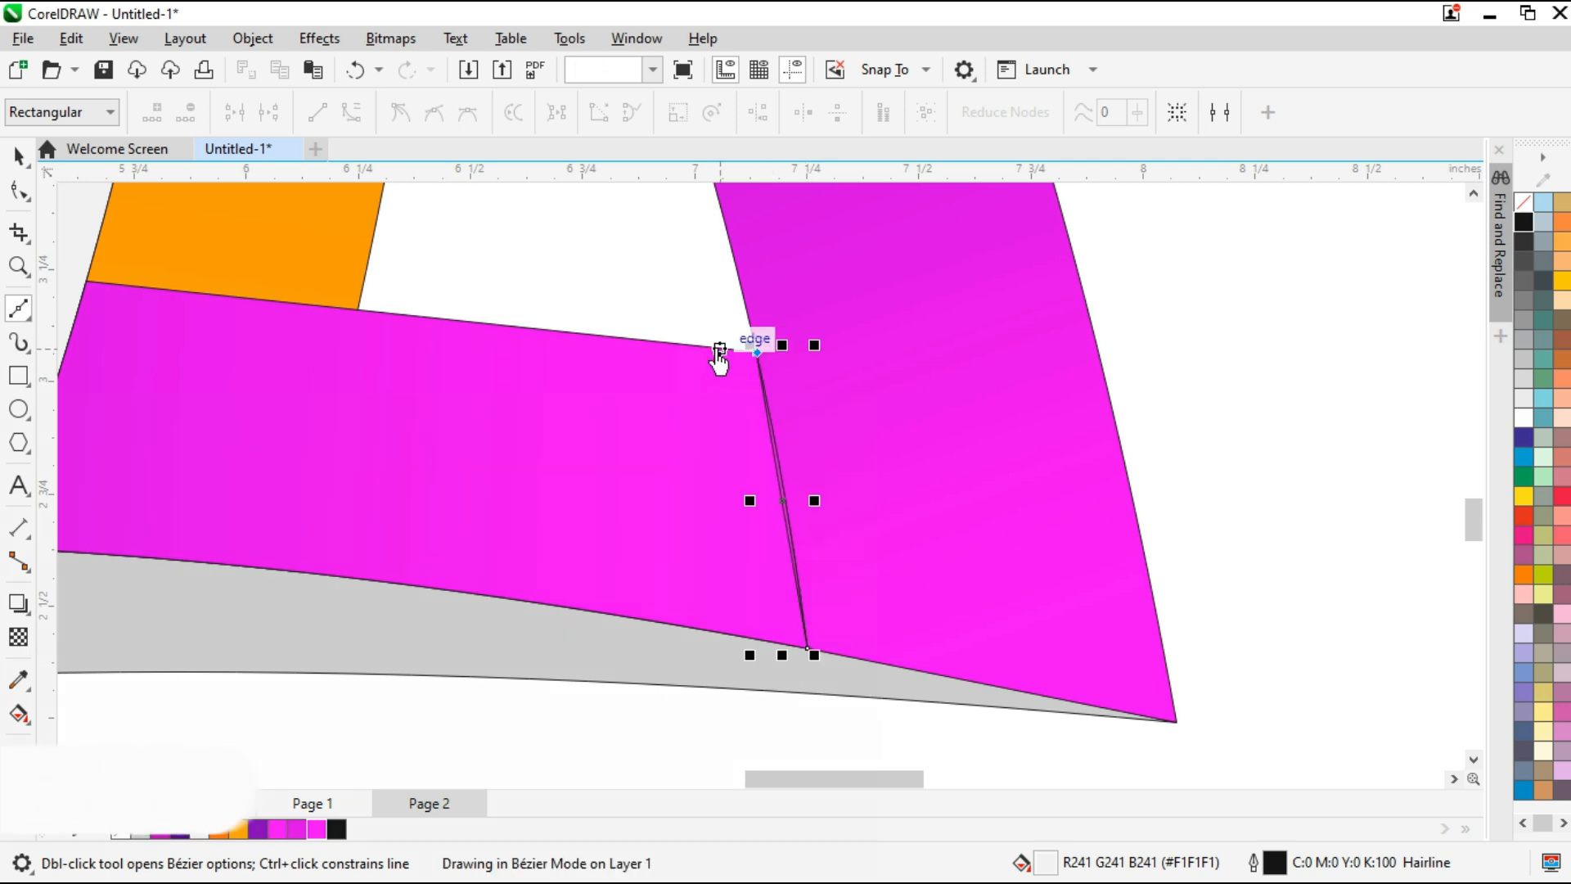
pyautogui.click(716, 347)
pyautogui.click(807, 647)
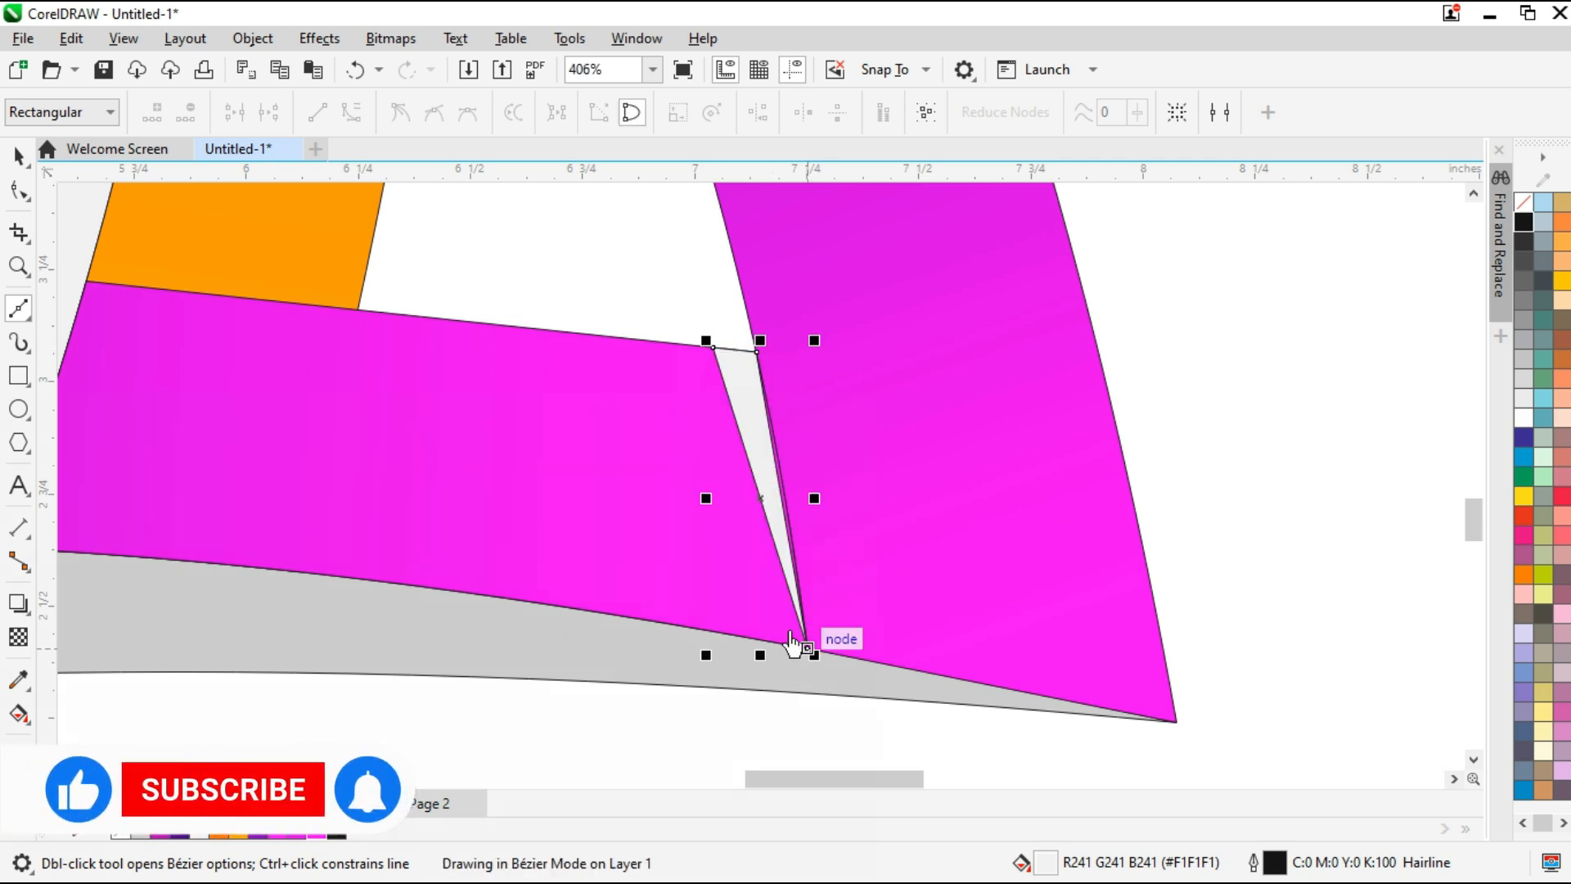
# - Bend the fold triangle's right edge to follow the band's inner curve
pyautogui.press('F10')
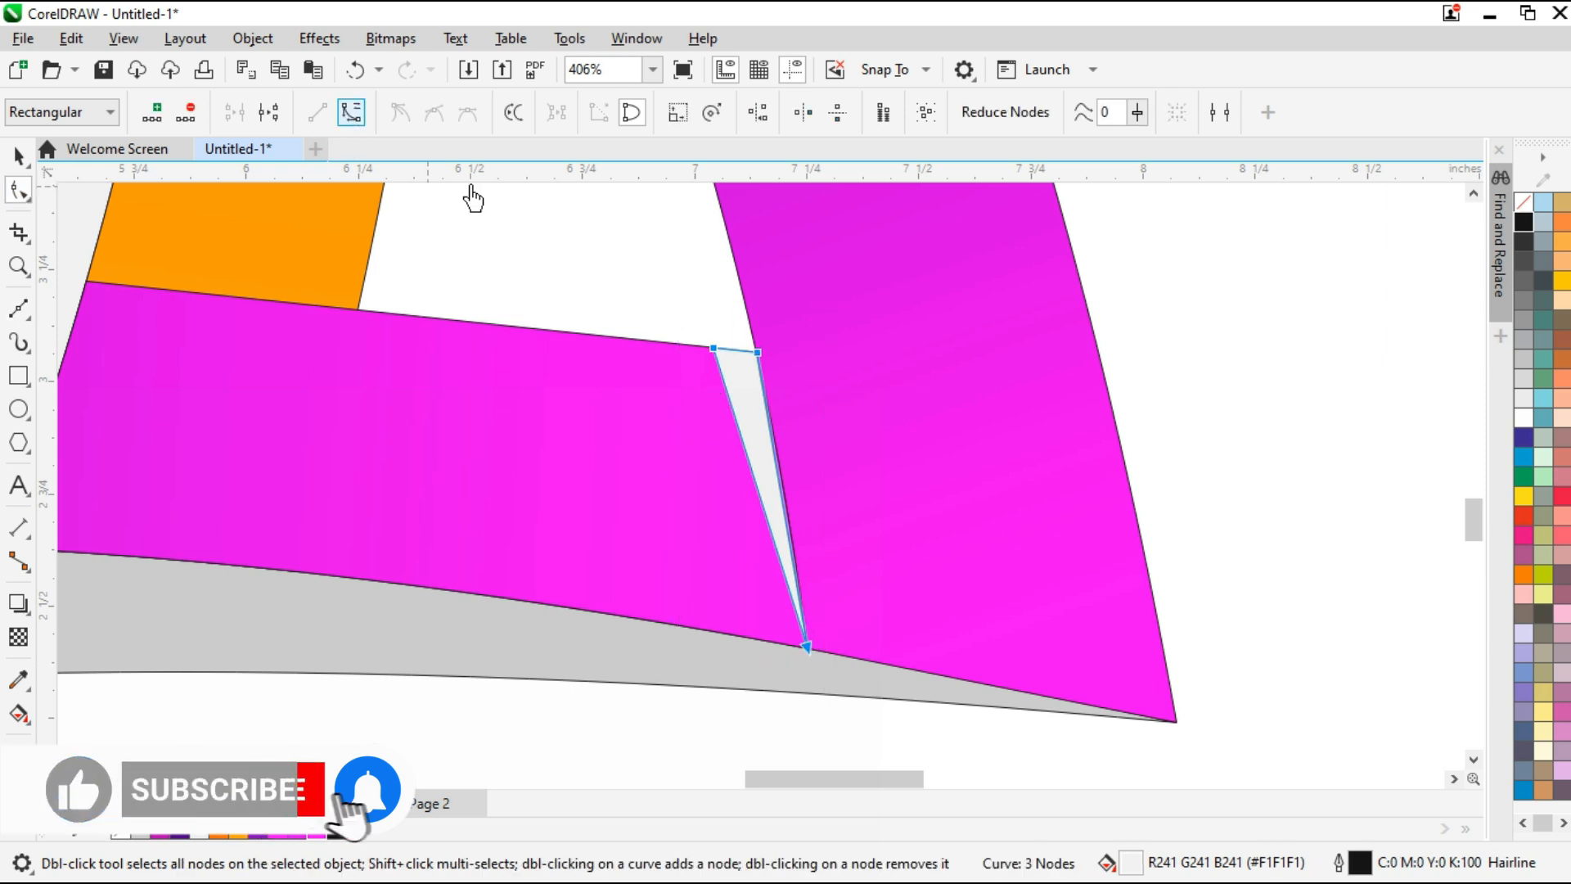
pyautogui.scroll(1, 769, 470)
pyautogui.scroll(1, 794, 524)
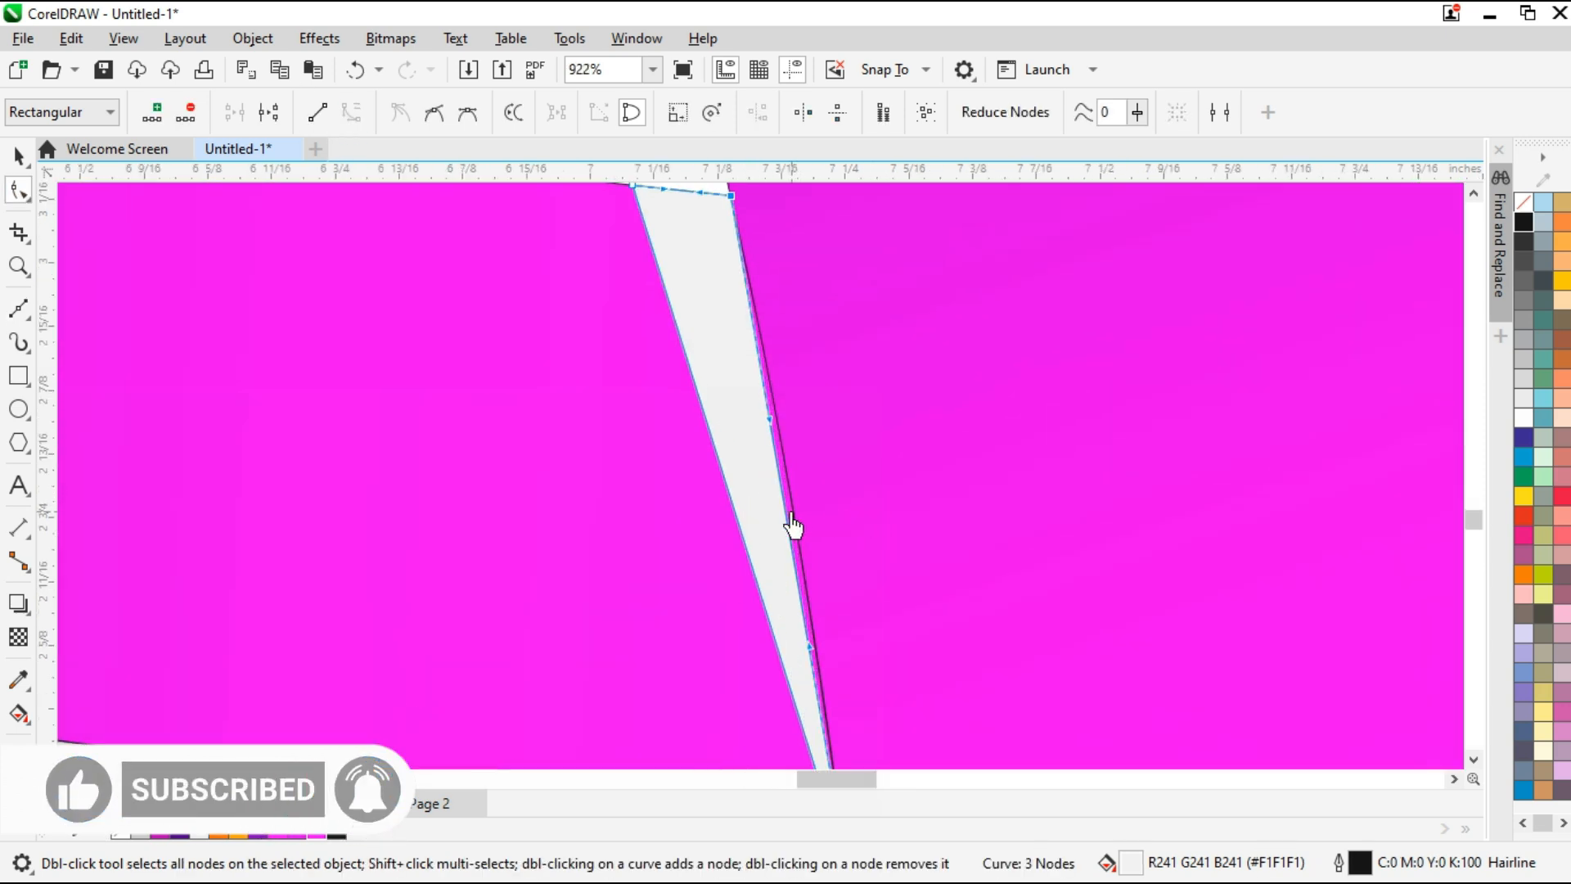
pyautogui.click(784, 514)
pyautogui.scroll(-4, 761, 520)
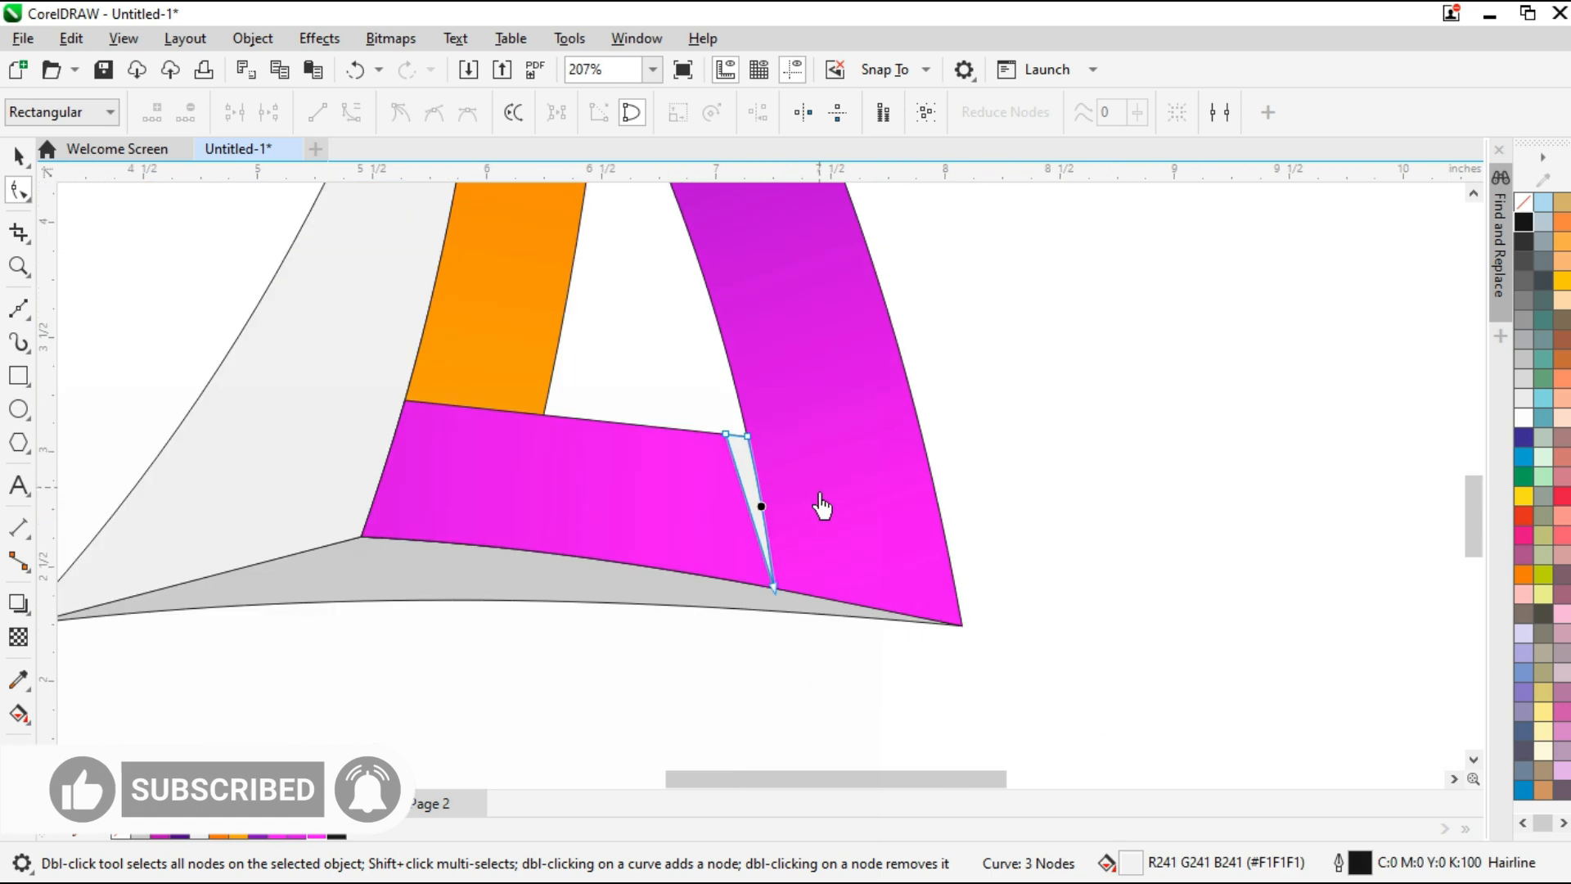
# - Fill the lower fold triangle with dark magenta #B300B4, remove its outline, and deselect it
pyautogui.click(278, 830)
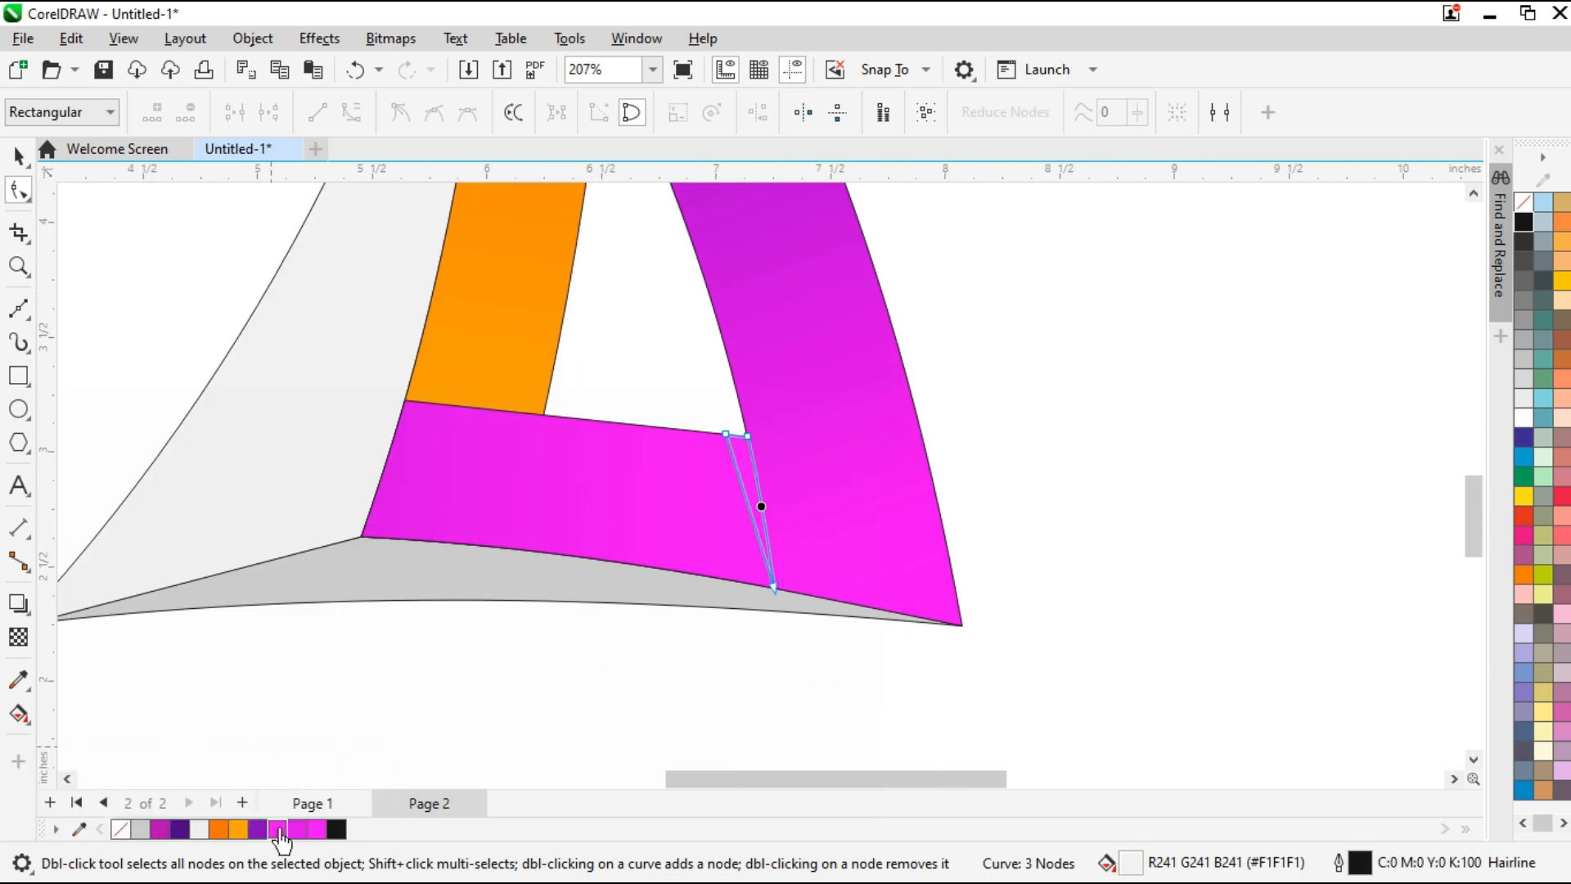
pyautogui.press('space')
pyautogui.press('space')
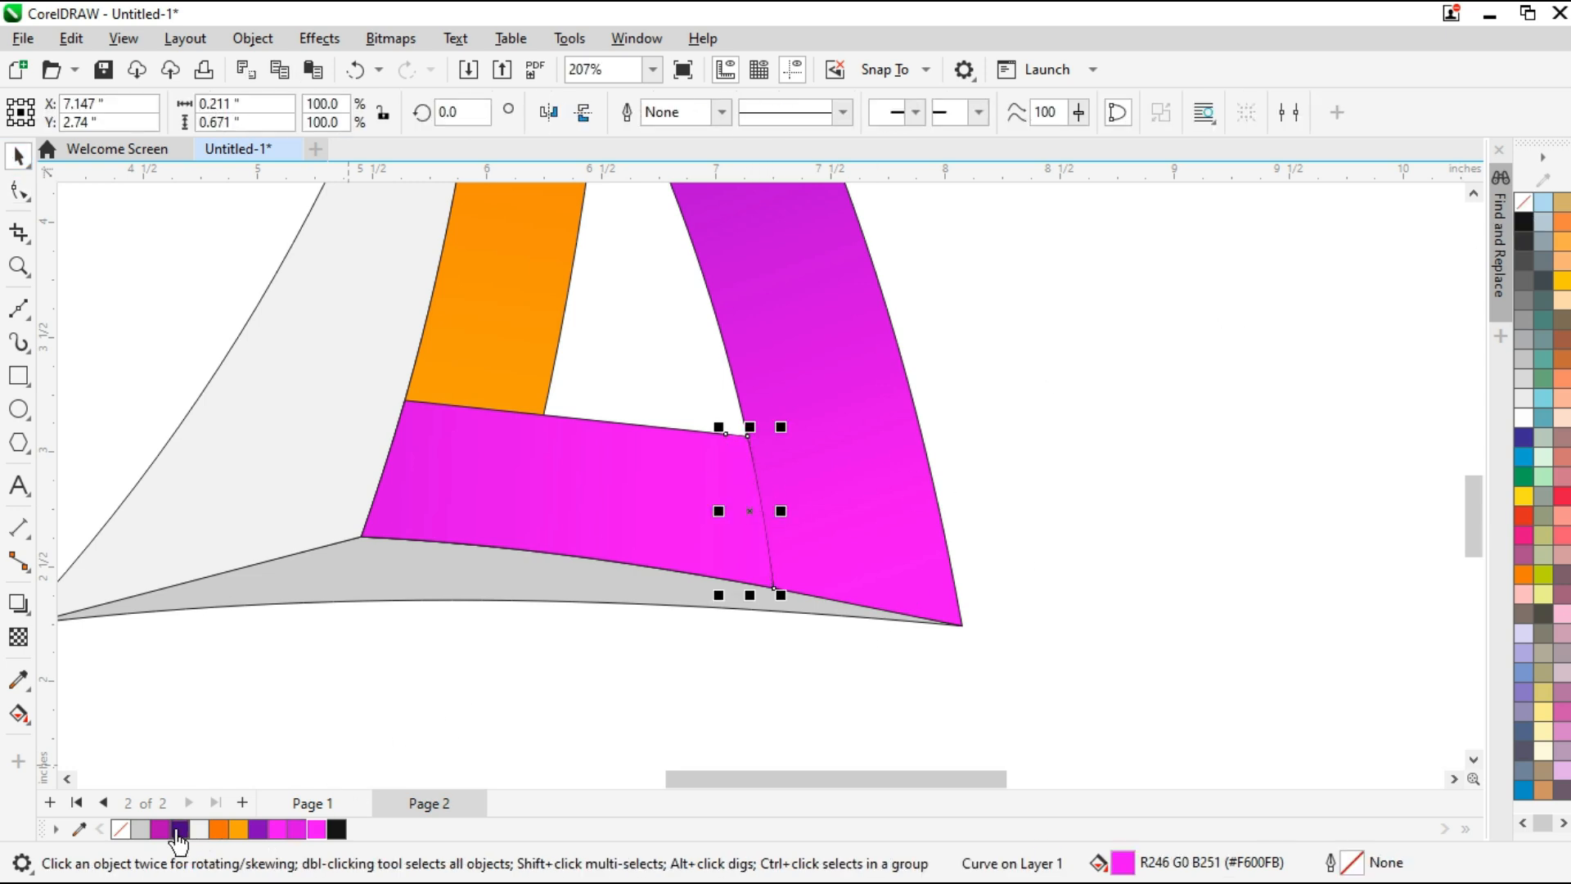
pyautogui.click(175, 832)
pyautogui.scroll(-1, 874, 661)
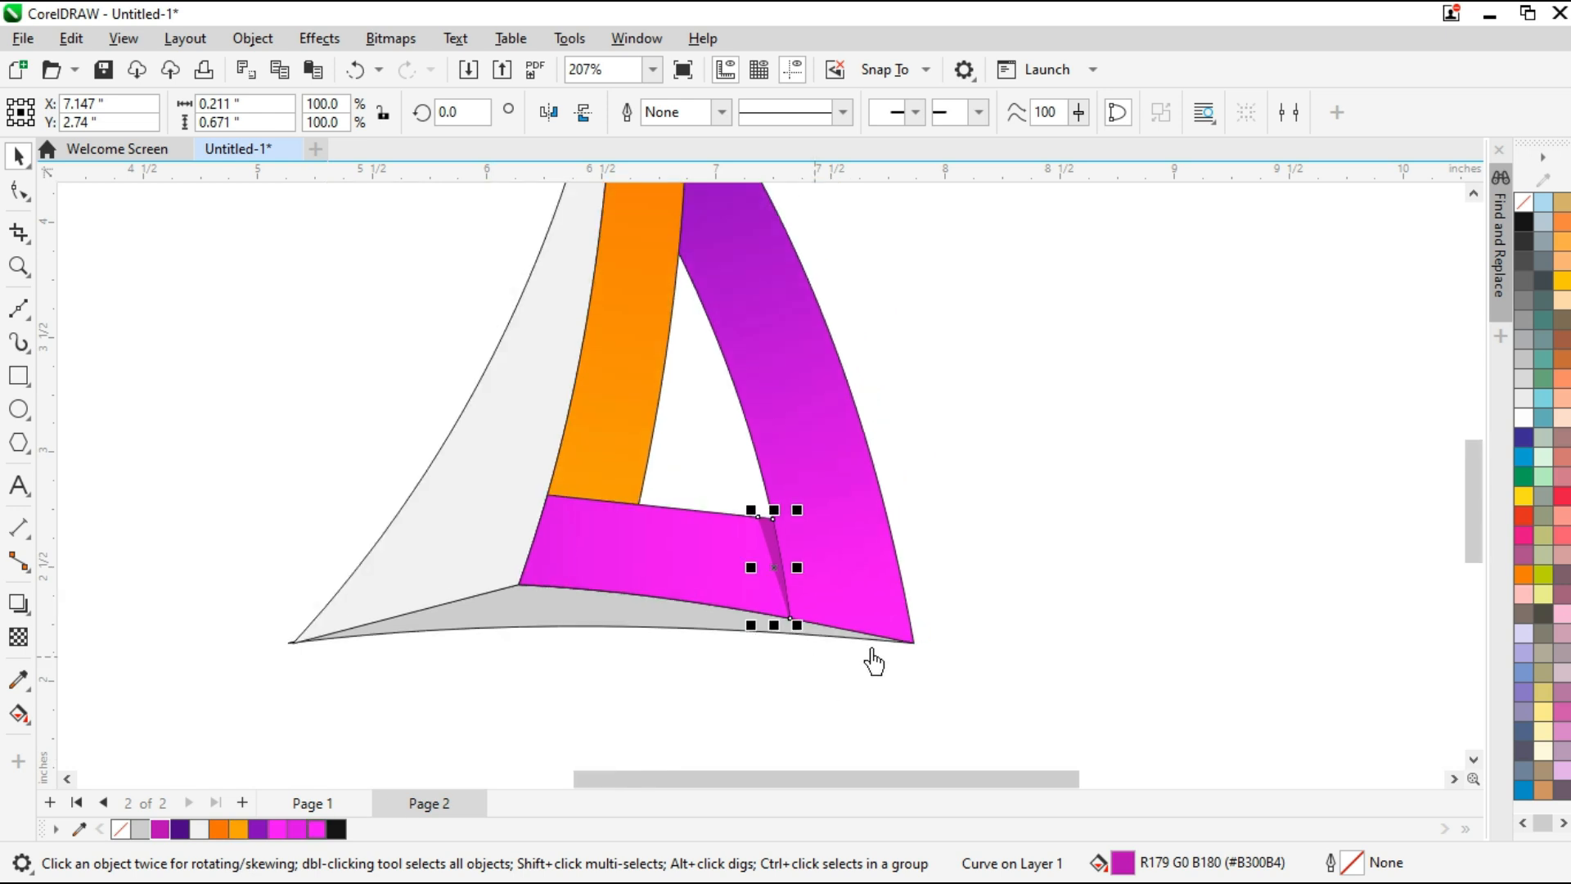
pyautogui.scroll(-1, 916, 533)
pyautogui.click(918, 534)
# - Draw a narrow closed four-node Bézier sliver at the right band's upper end, along the tall orange panel's right edge
pyautogui.scroll(2, 800, 240)
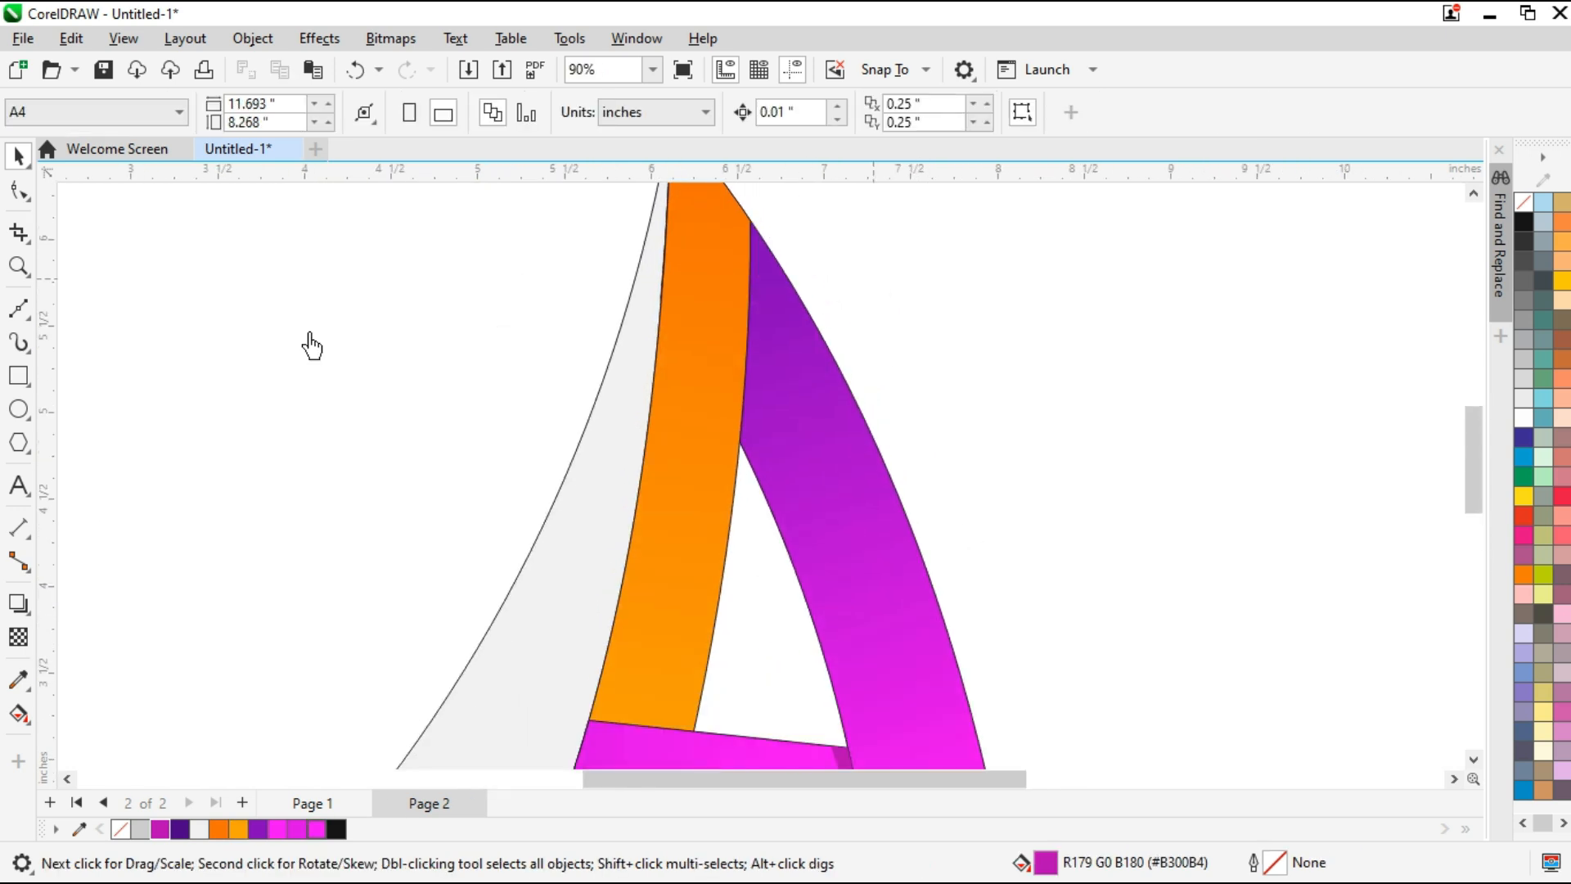
pyautogui.click(739, 443)
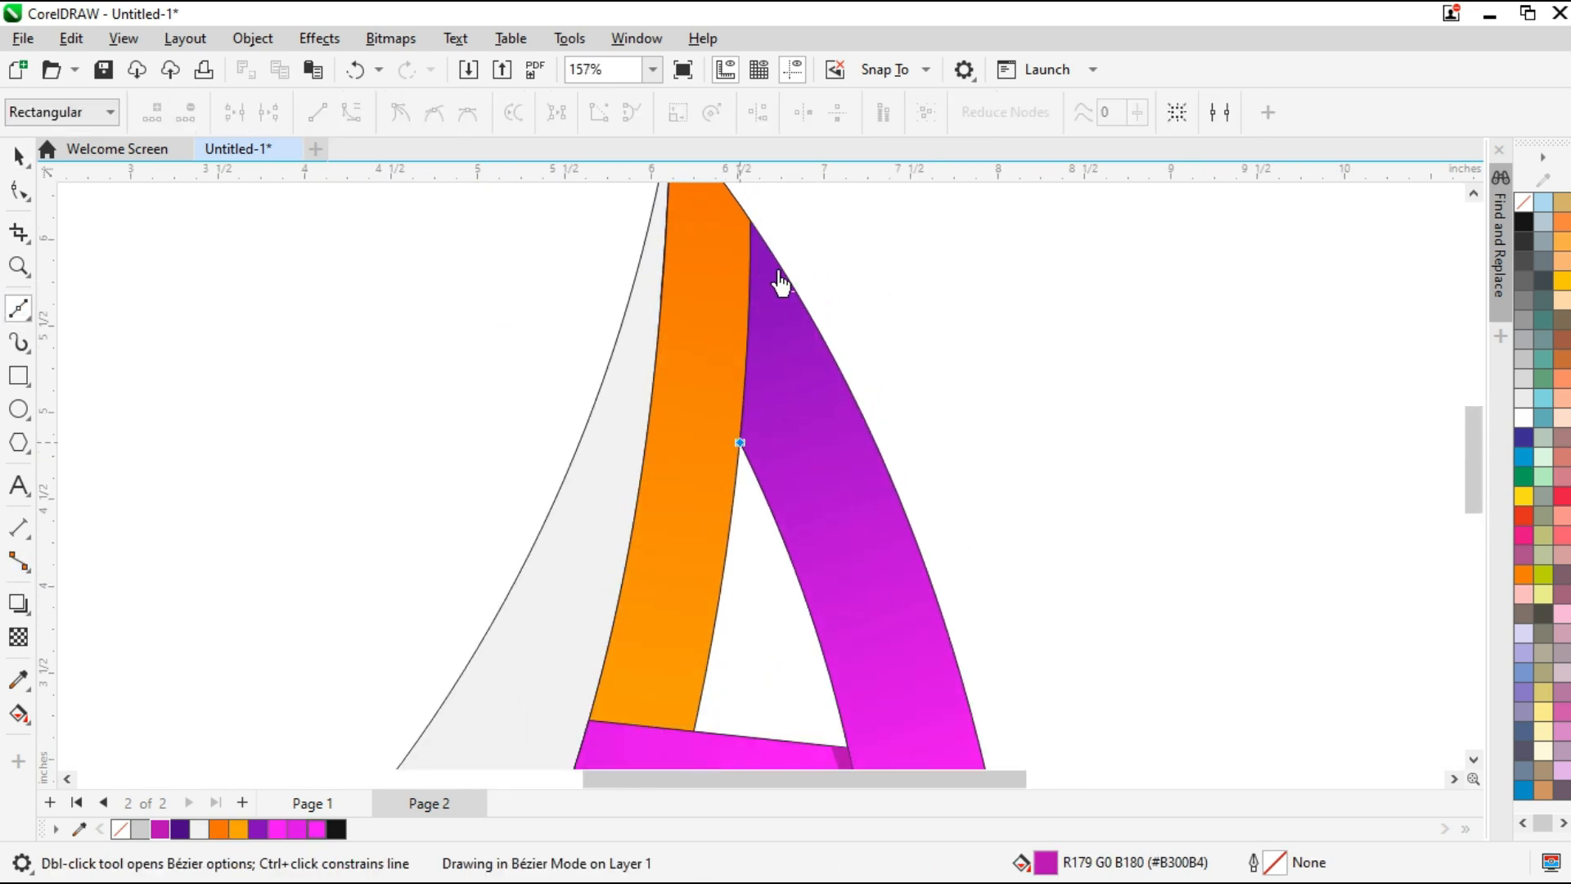
pyautogui.click(751, 222)
pyautogui.scroll(2, 754, 464)
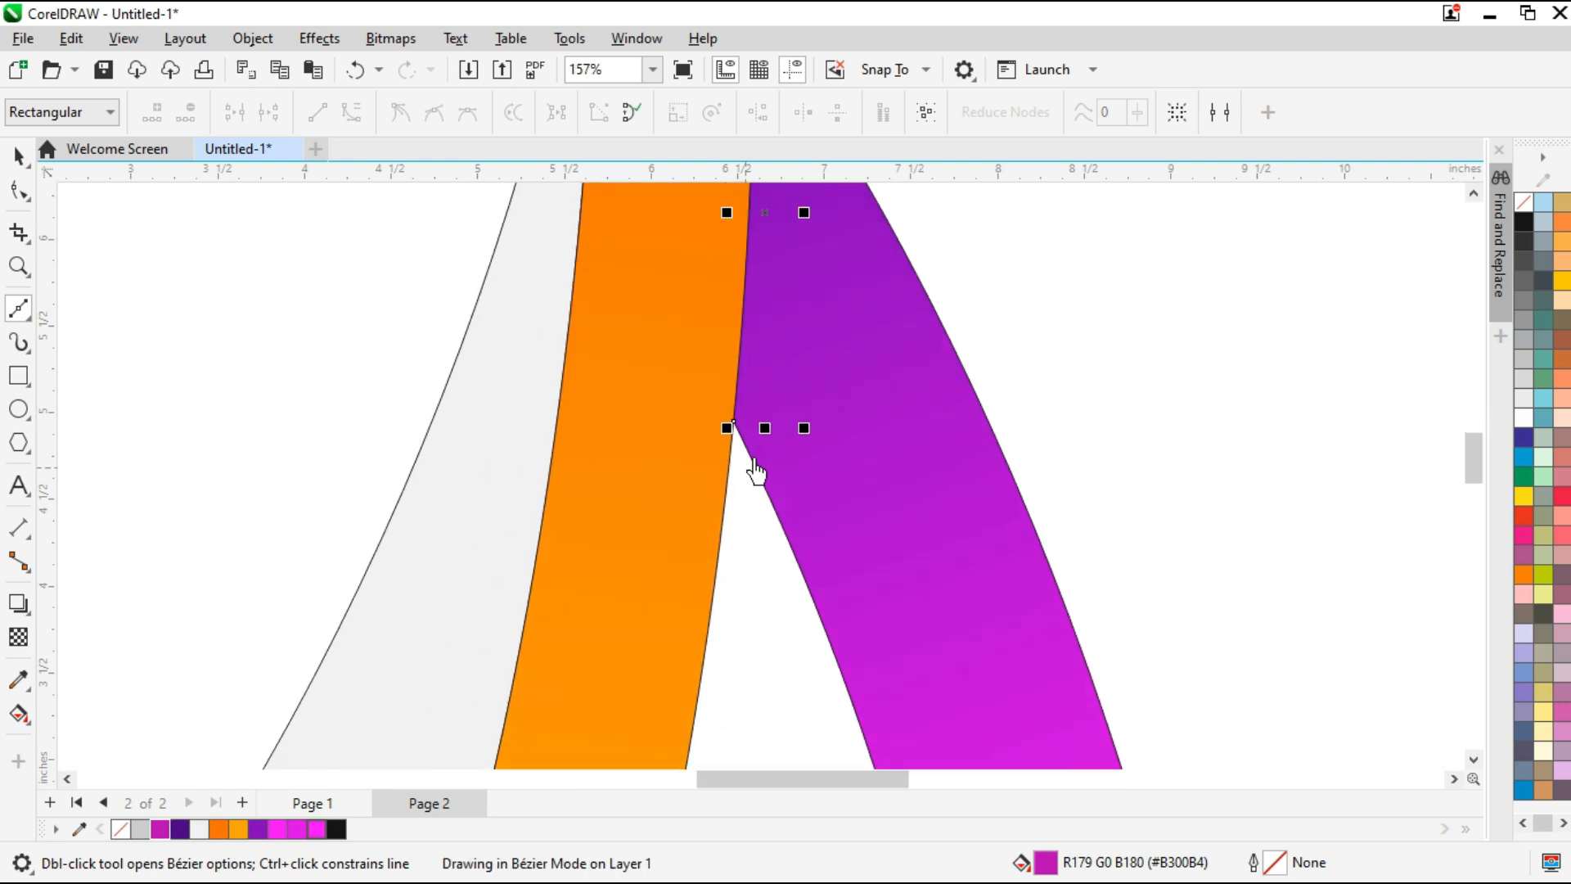
pyautogui.click(730, 415)
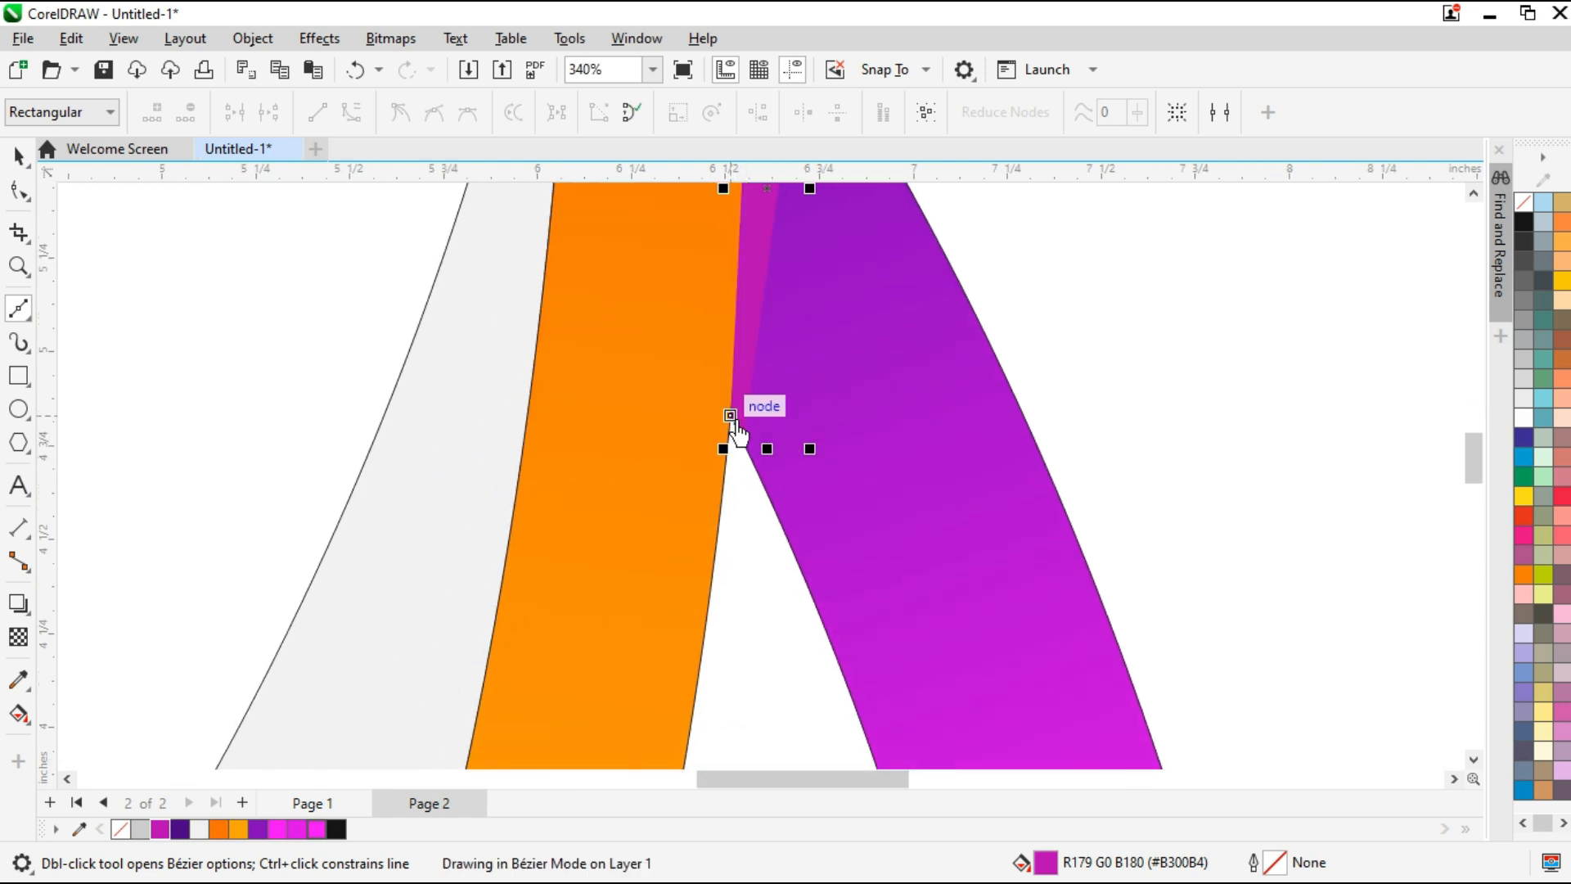
# - Fill the upper fold sliver with purple #8300BE and refine its nodes against the right band's outer edge
pyautogui.click(258, 829)
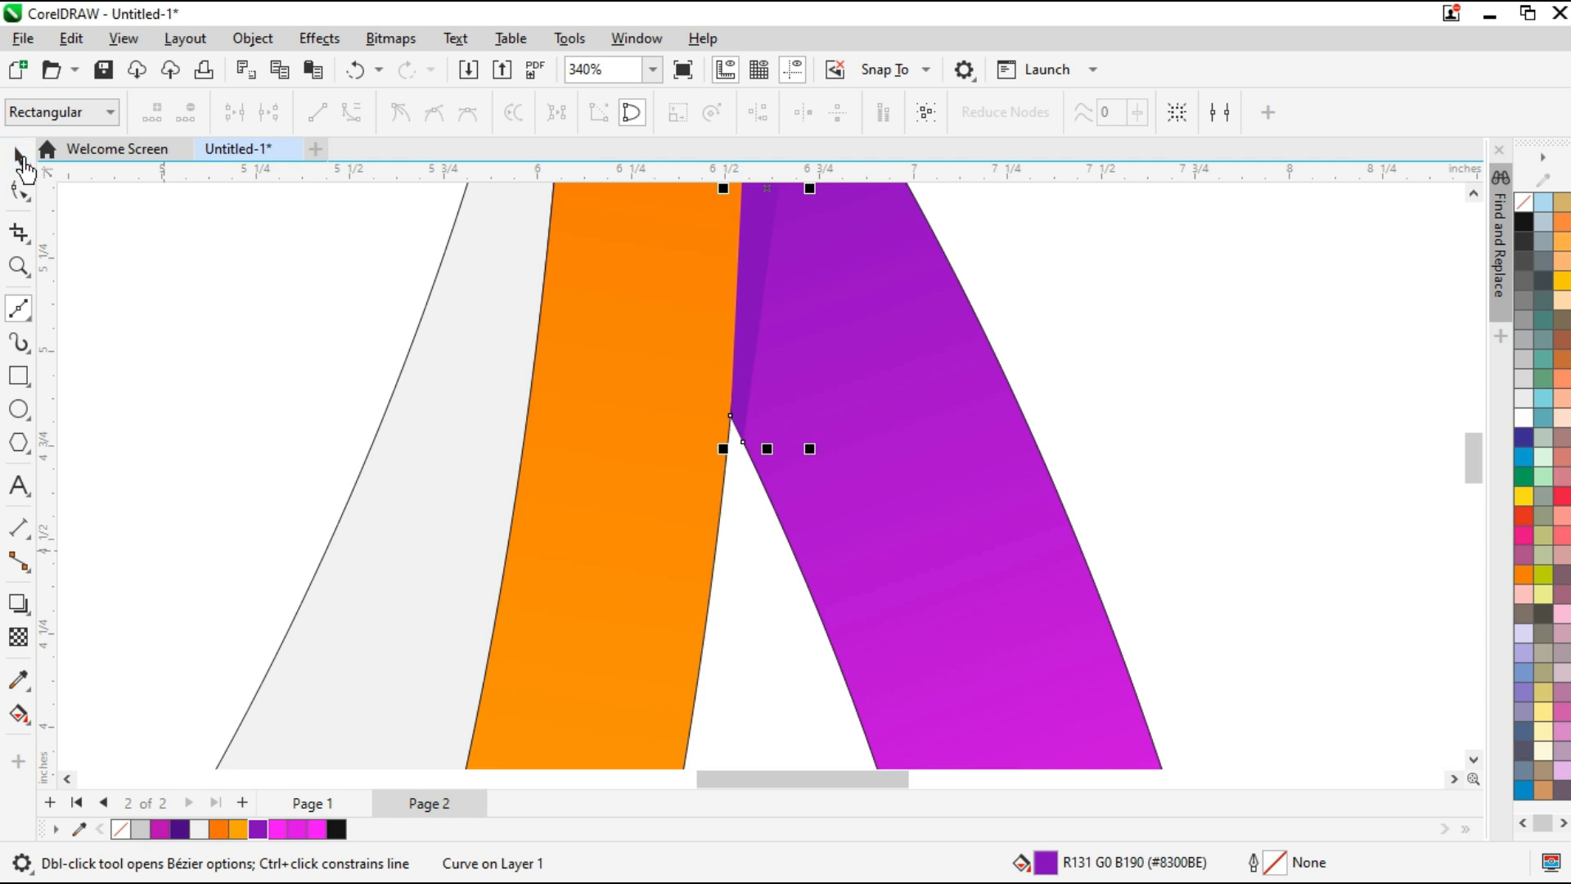
pyautogui.click(23, 159)
pyautogui.click(27, 199)
pyautogui.click(141, 192)
pyautogui.scroll(-2, 708, 532)
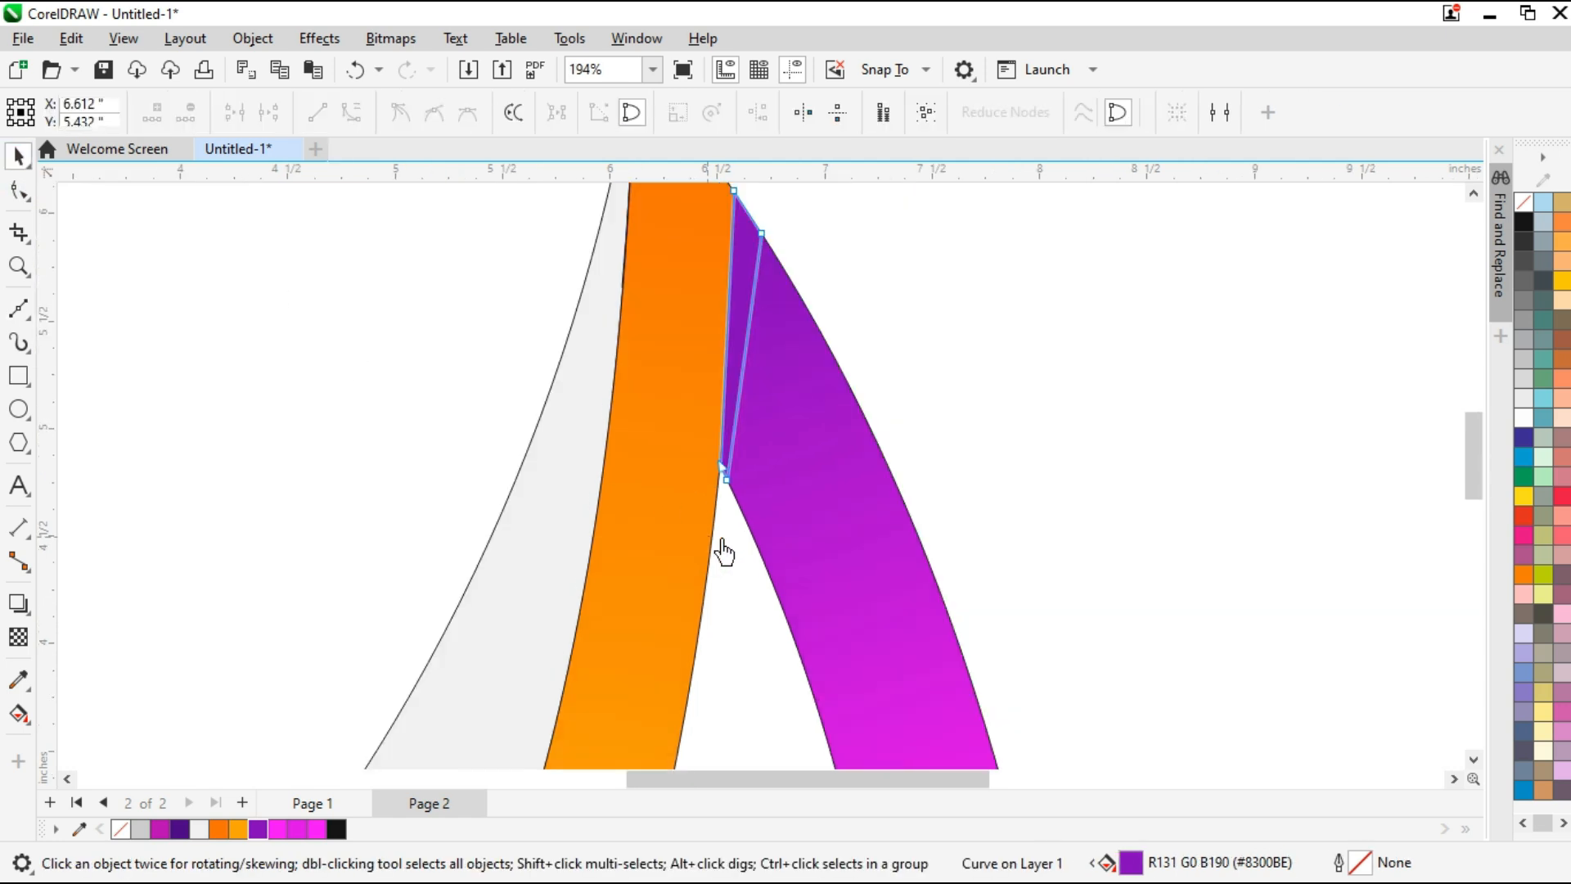
pyautogui.scroll(3, 744, 210)
pyautogui.click(781, 279)
pyautogui.scroll(-3, 769, 237)
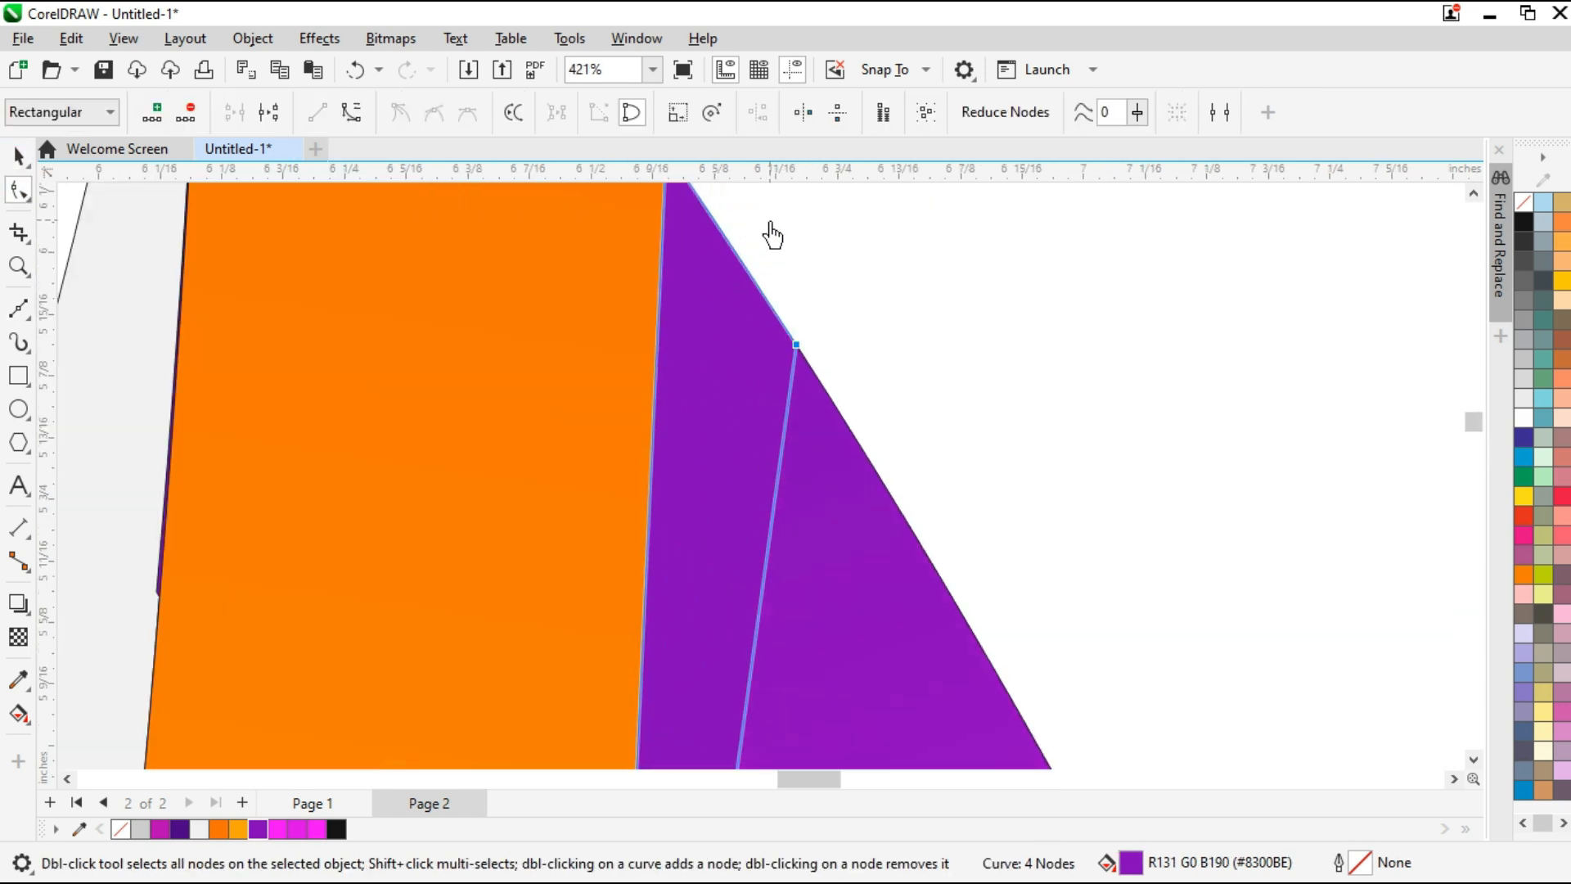
# - Remove the outlines from all seven logo shapes and fill the upper fold sliver with dark purple
pyautogui.click(653, 71)
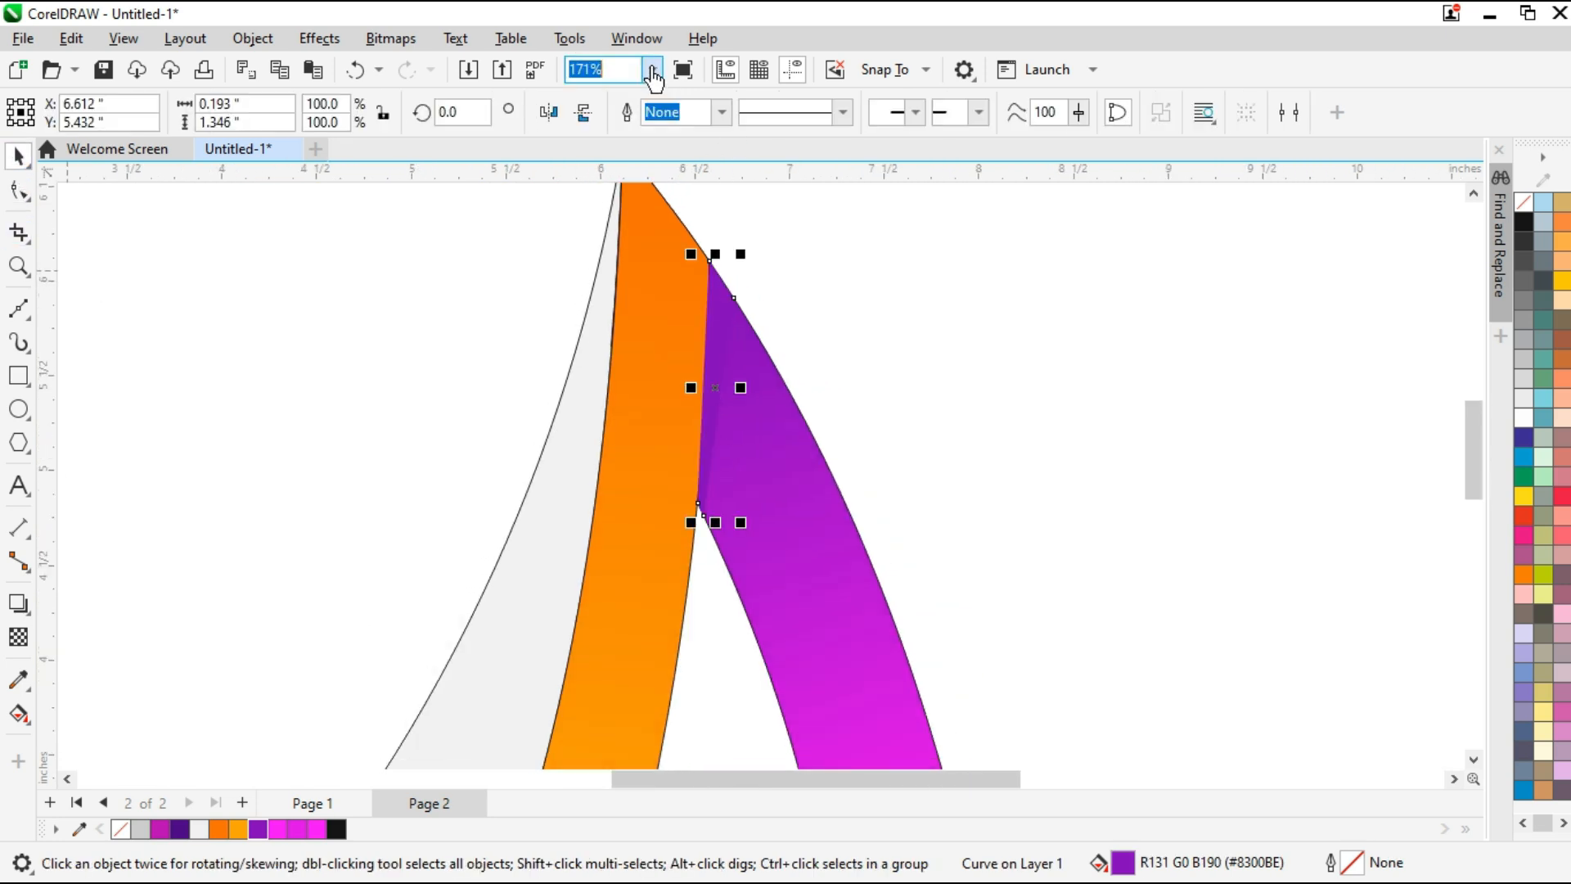
pyautogui.click(627, 98)
pyautogui.click(1053, 455)
pyautogui.scroll(-1, 575, 386)
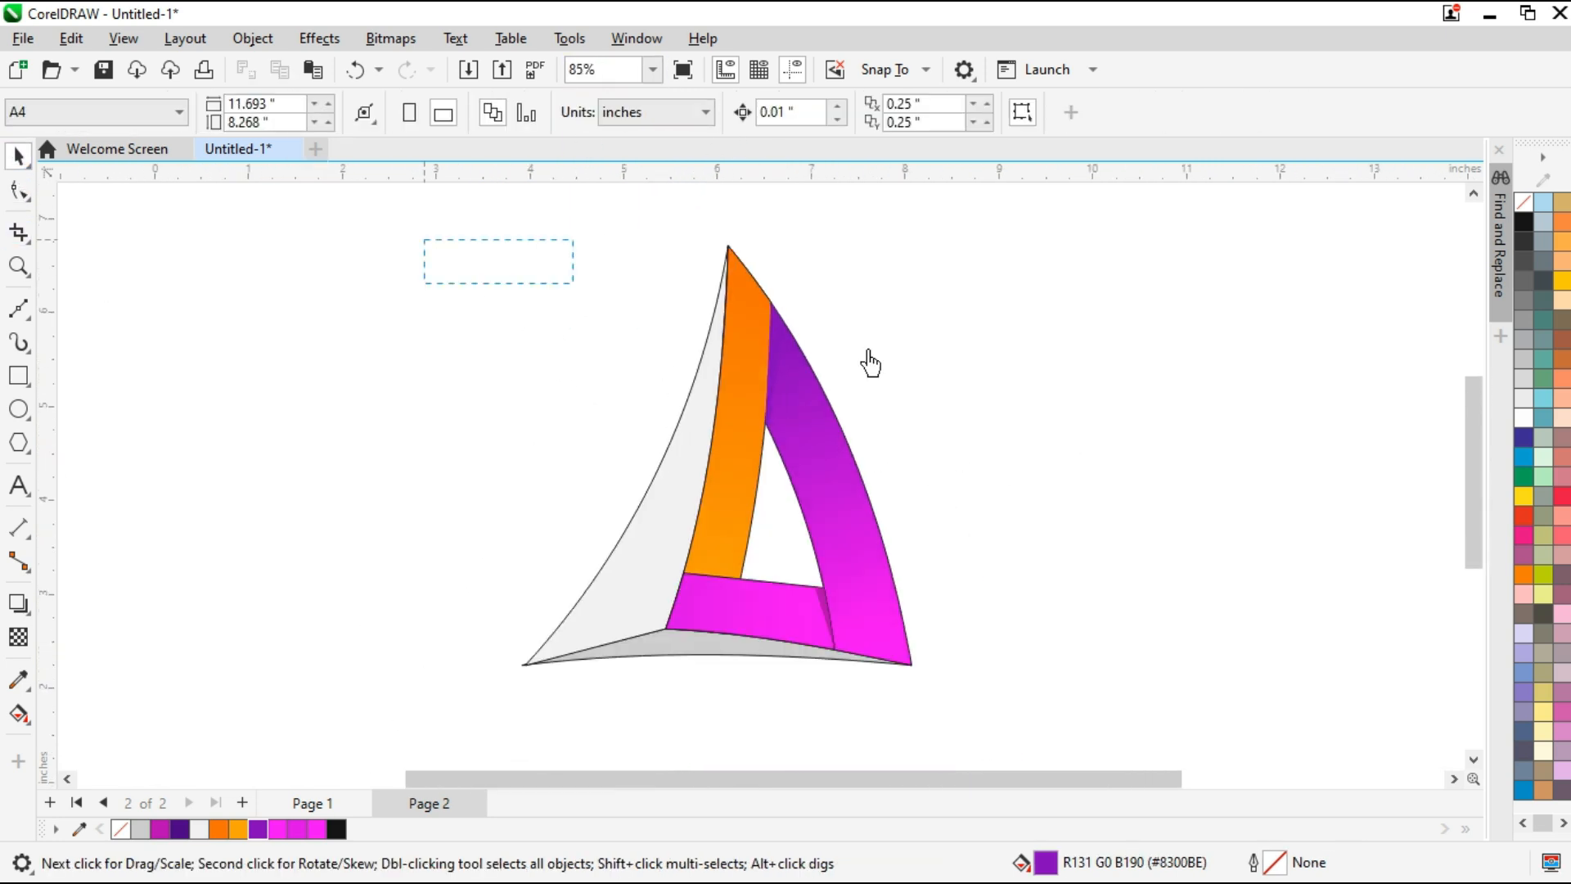
pyautogui.moveTo(950, 710); pyautogui.dragTo(950, 710)
pyautogui.rightClick(1523, 201)
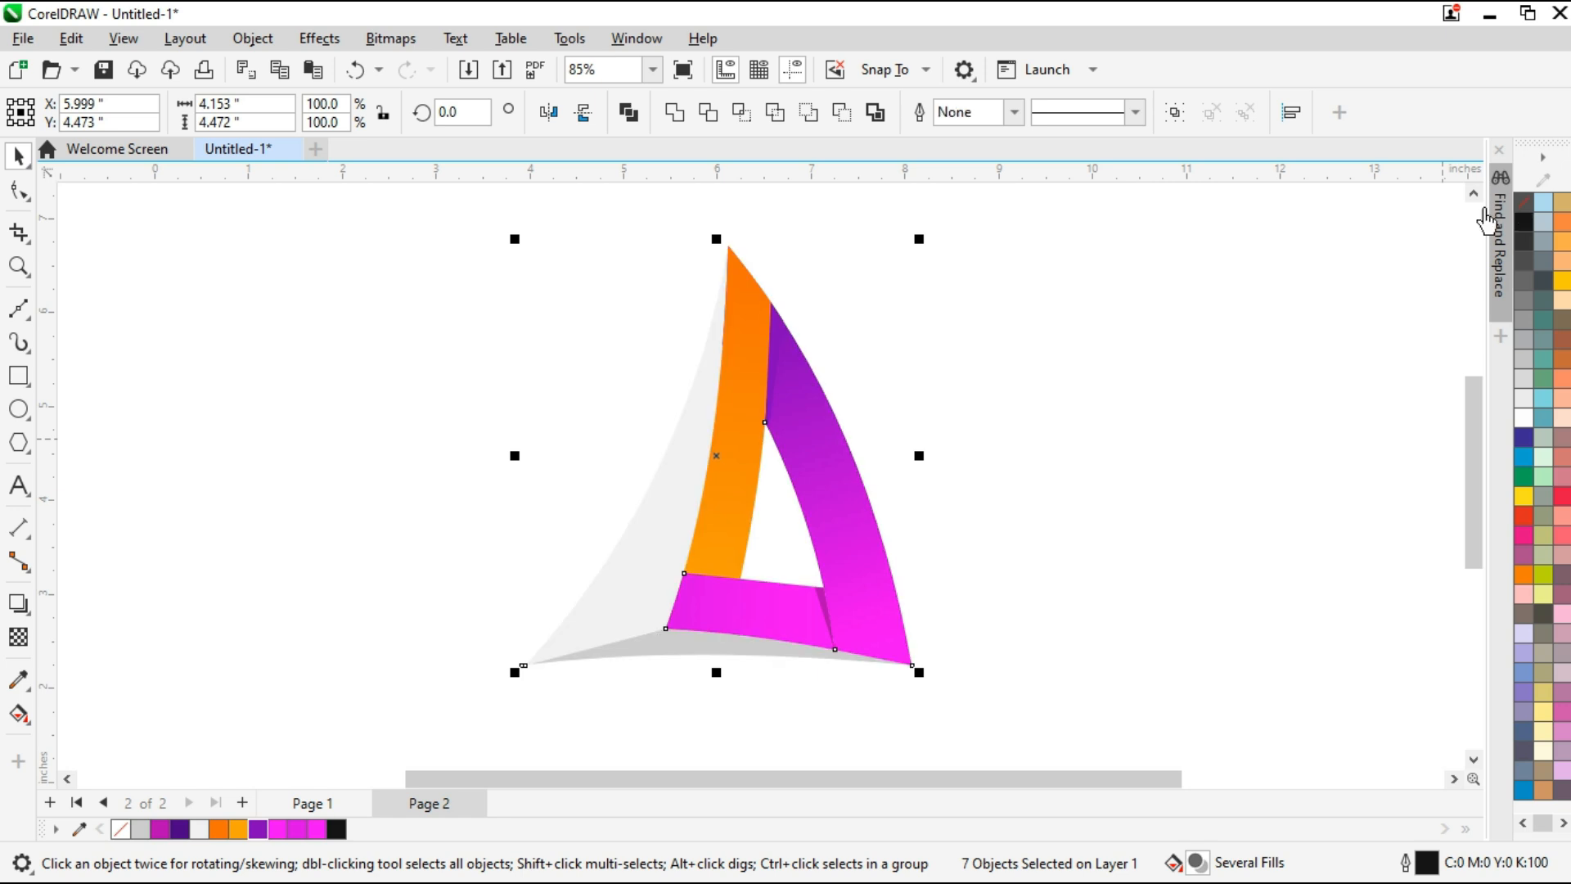
pyautogui.click(781, 382)
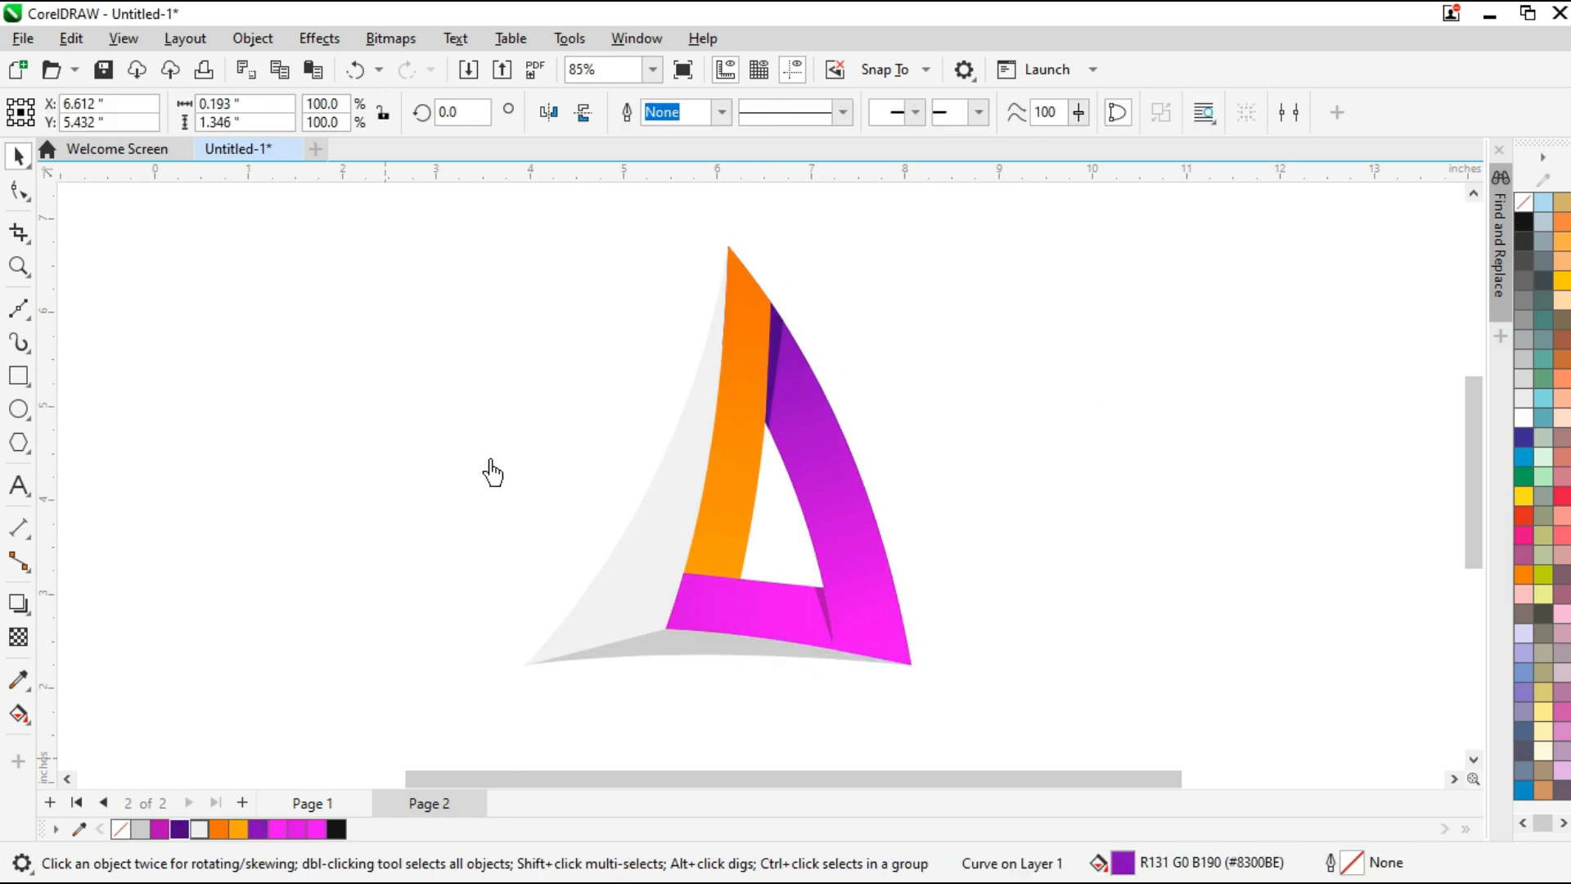
# - Group all seven logo shapes and add a black drop shadow running from the group's upper edge down to its base
pyautogui.moveTo(952, 728); pyautogui.dragTo(961, 701)
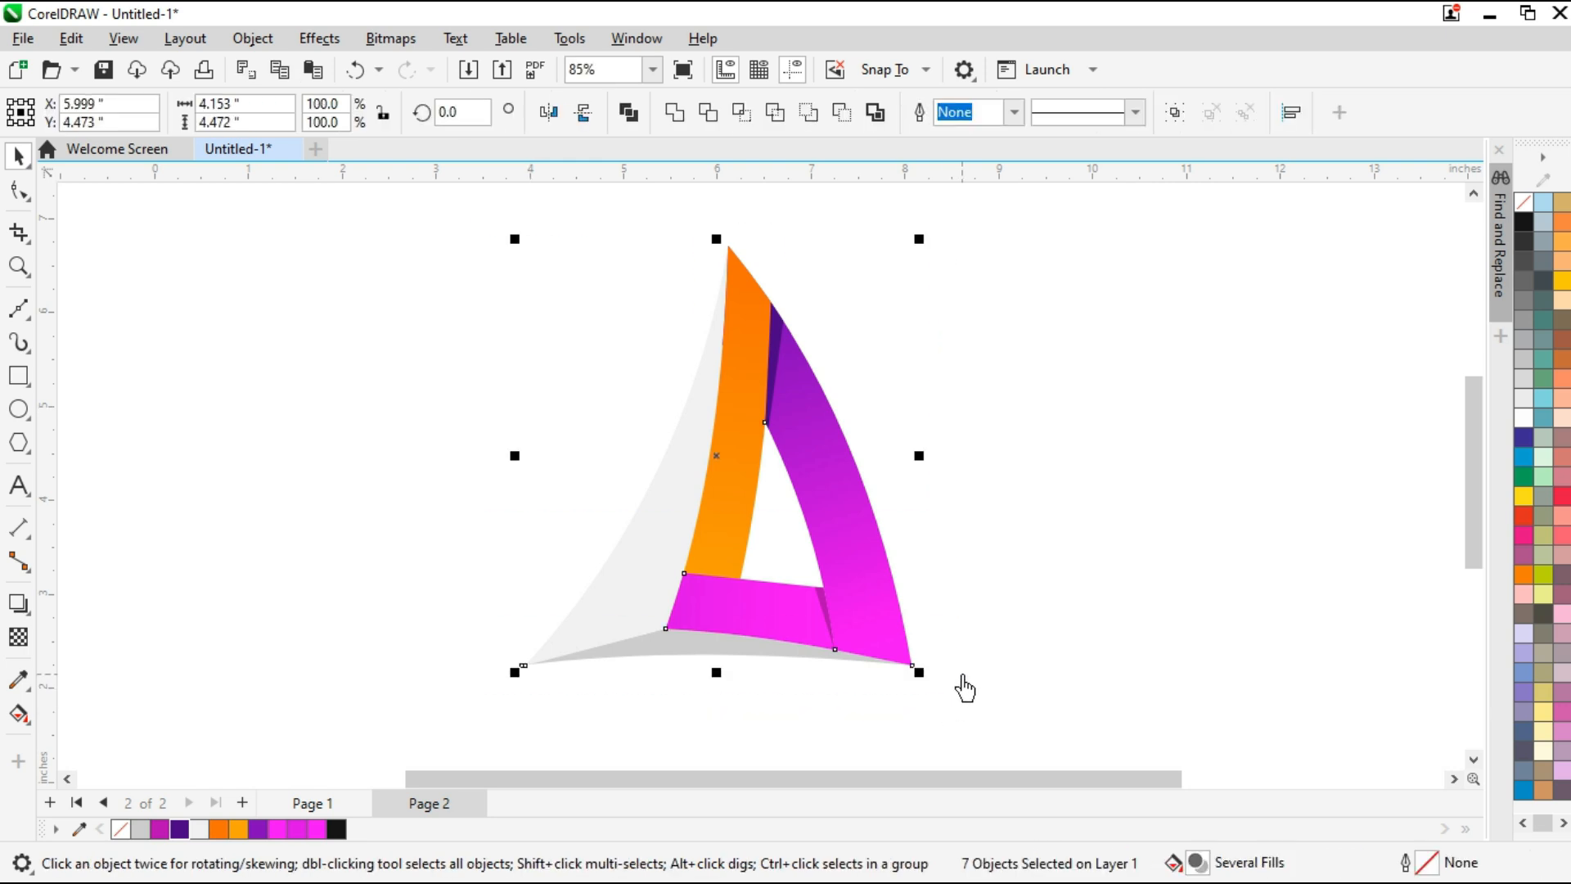
pyautogui.hotkey('ctrl', 'g')
pyautogui.click(18, 604)
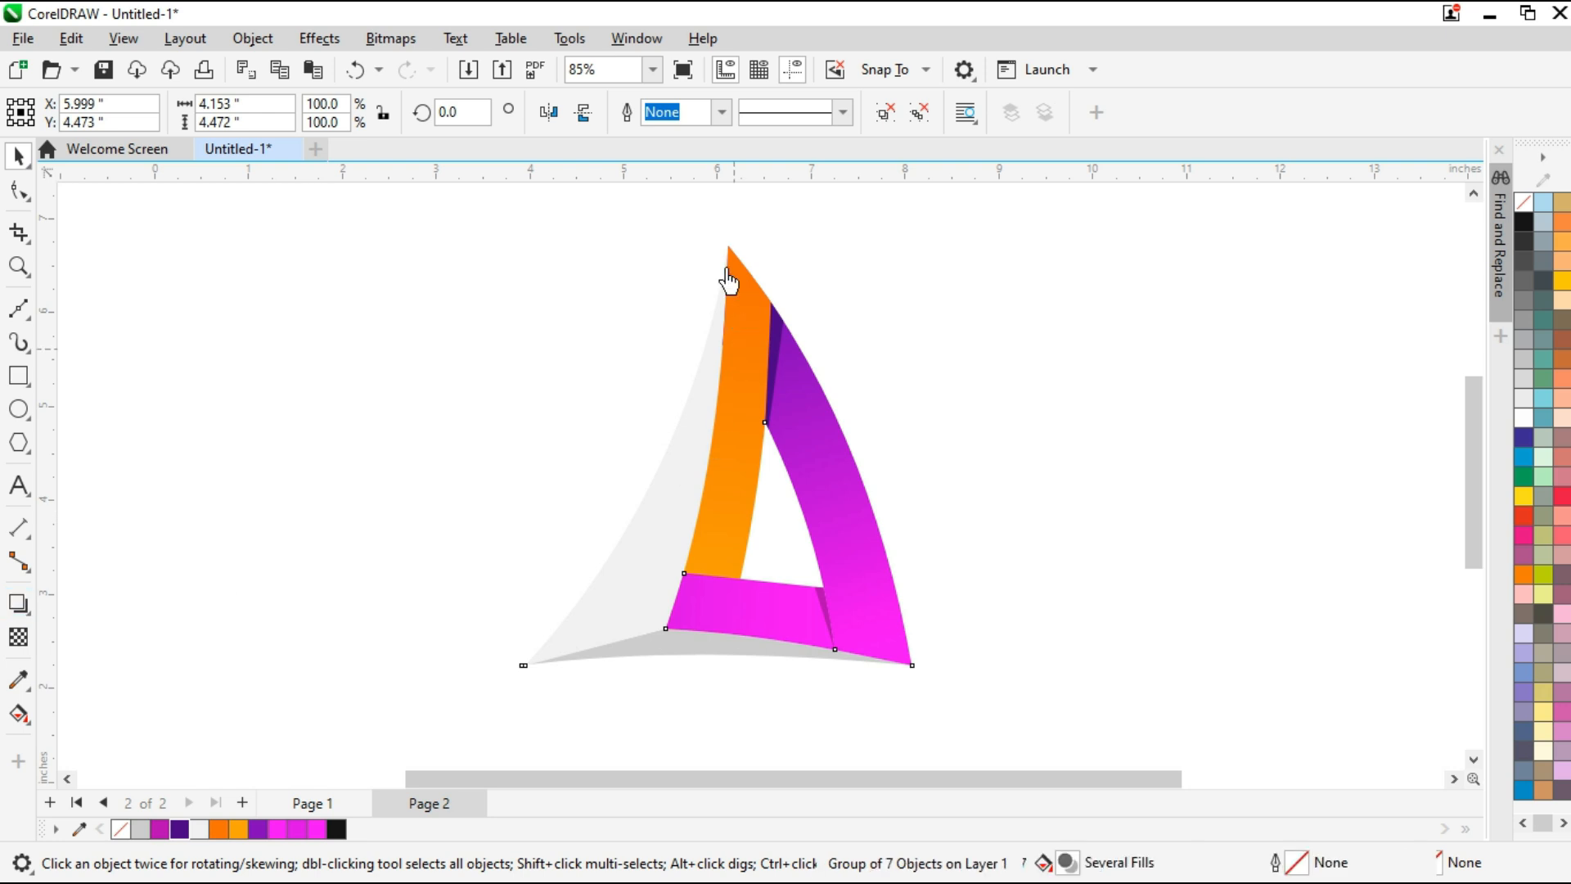
pyautogui.moveTo(733, 393); pyautogui.dragTo(723, 689)
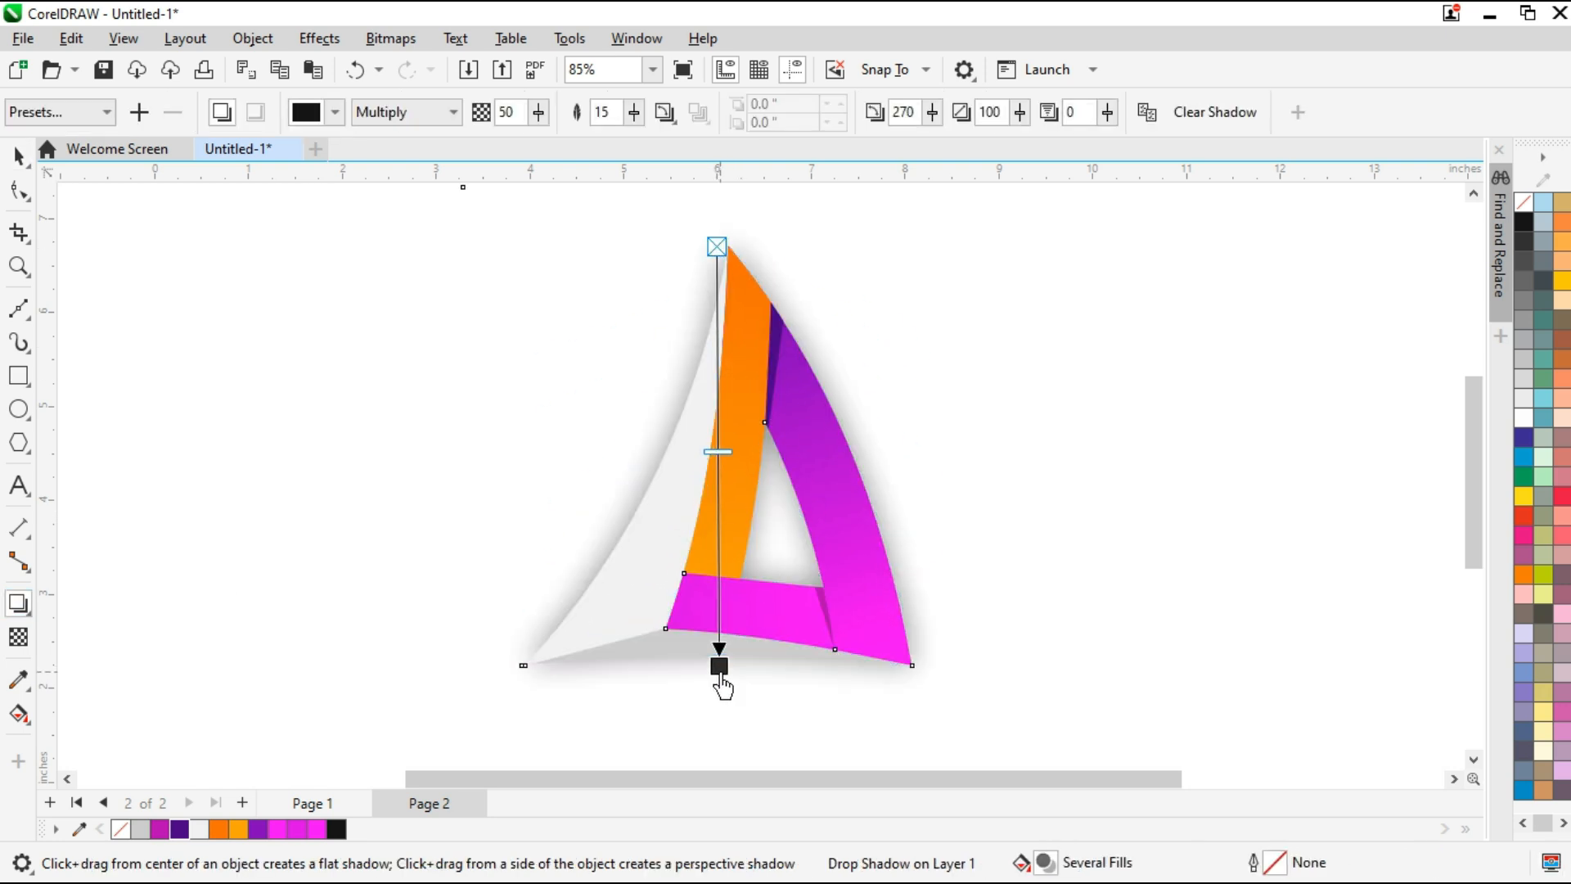
# - Leave the shadow tool and show the finished logo in full-screen preview
pyautogui.press('space')
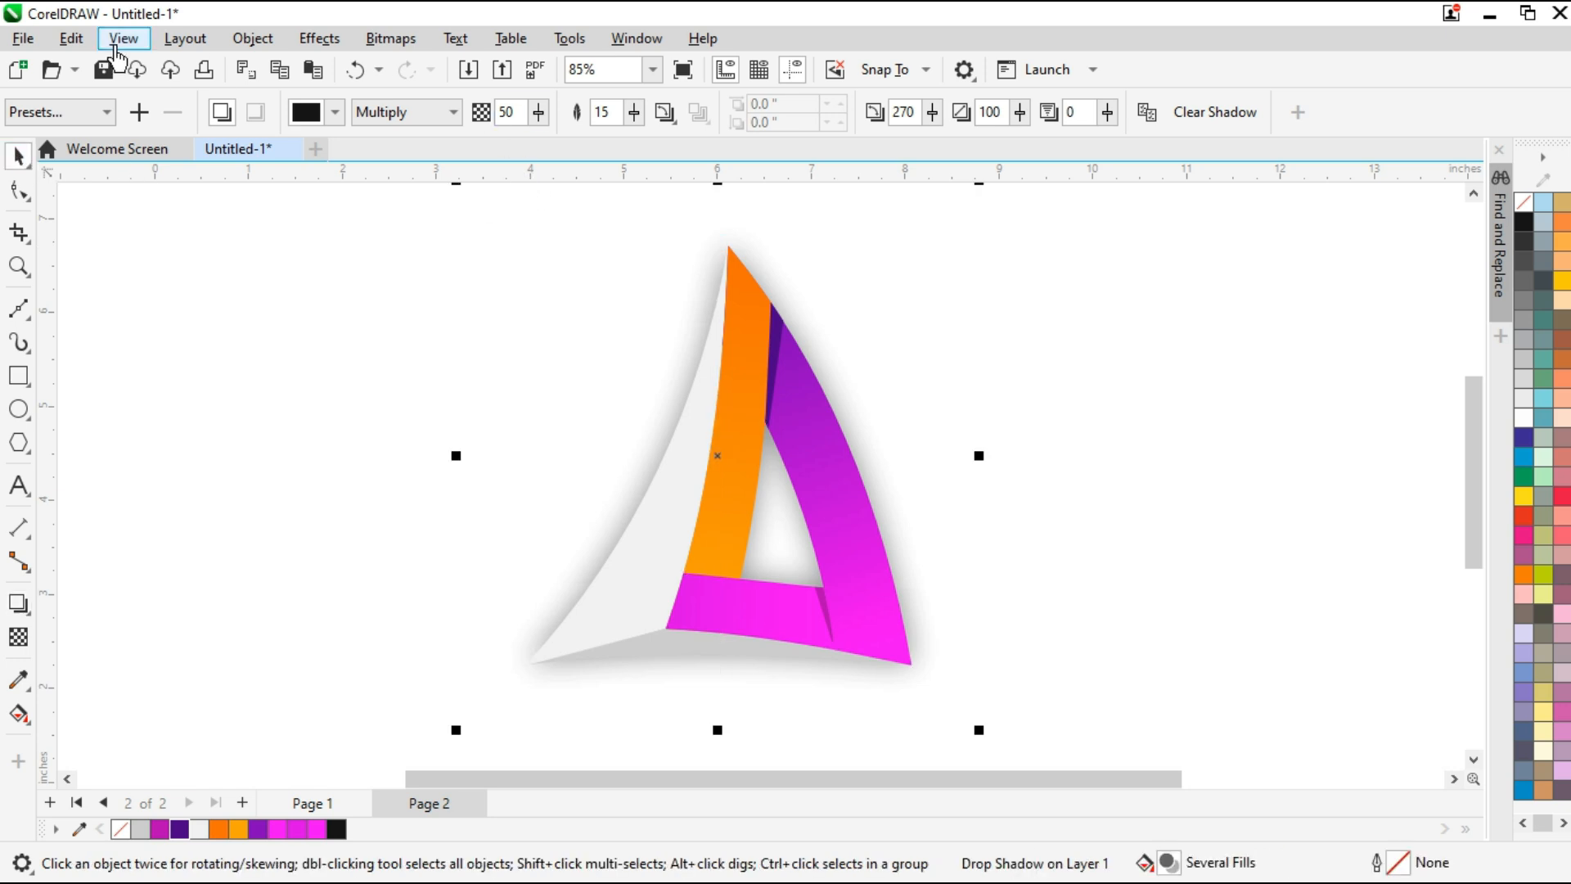
pyautogui.click(116, 49)
pyautogui.click(211, 173)
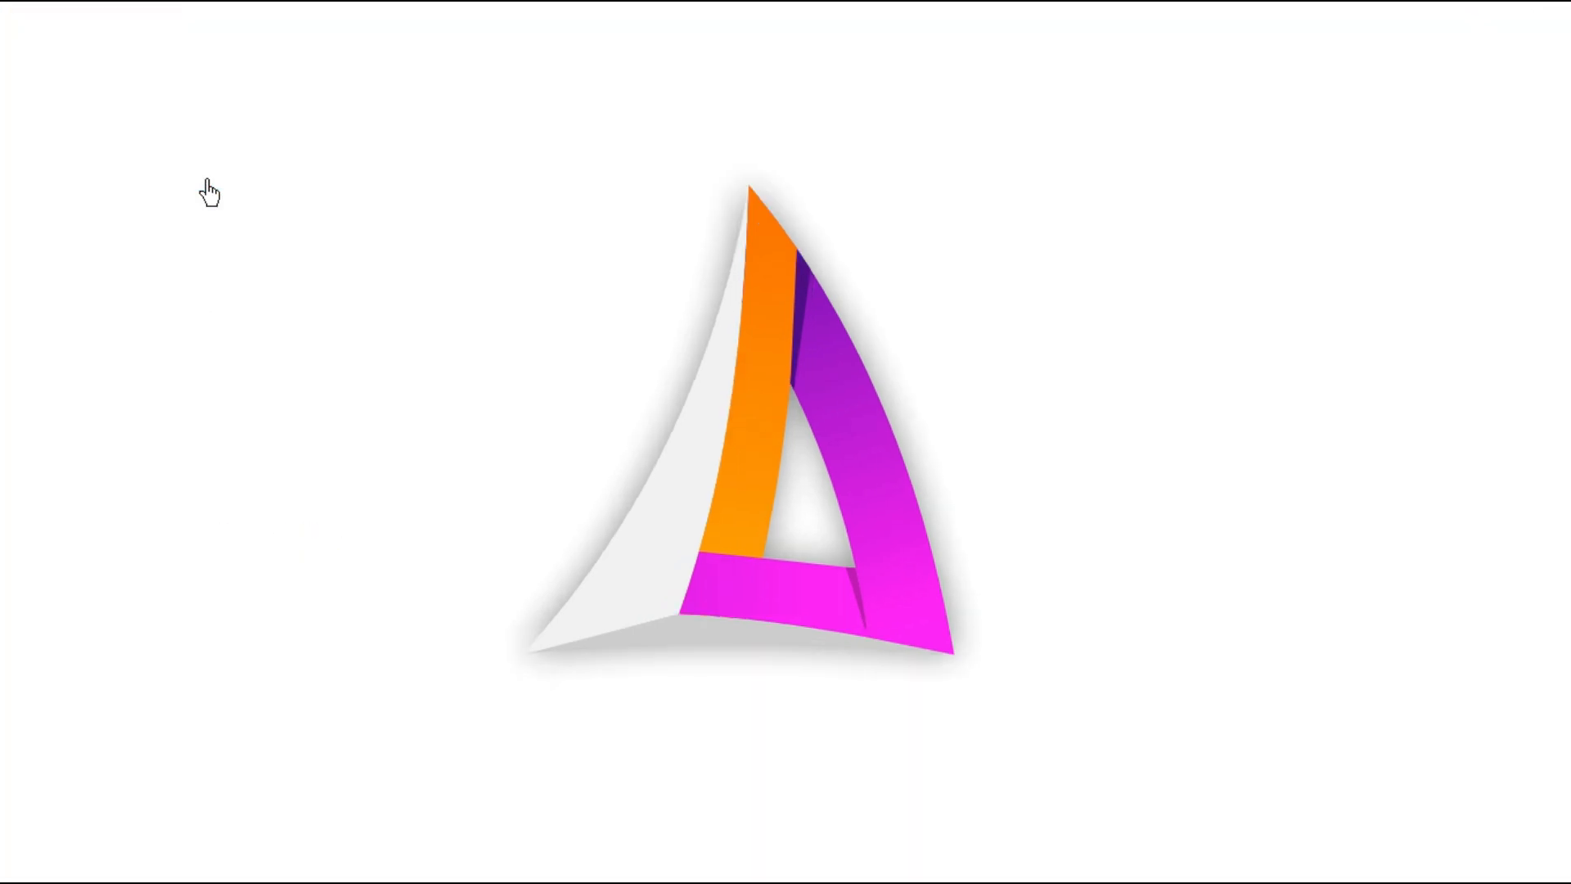